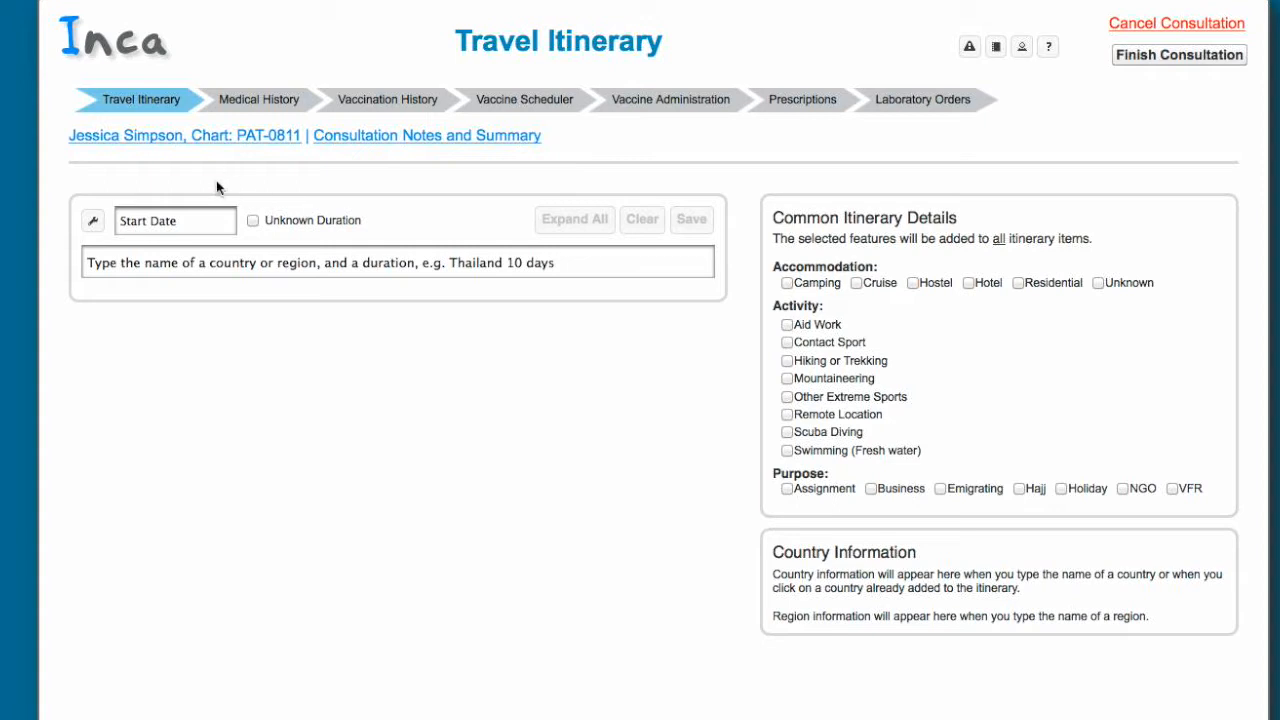
Expand the patient's personal details for review, and collapse them again
left_click(156, 138)
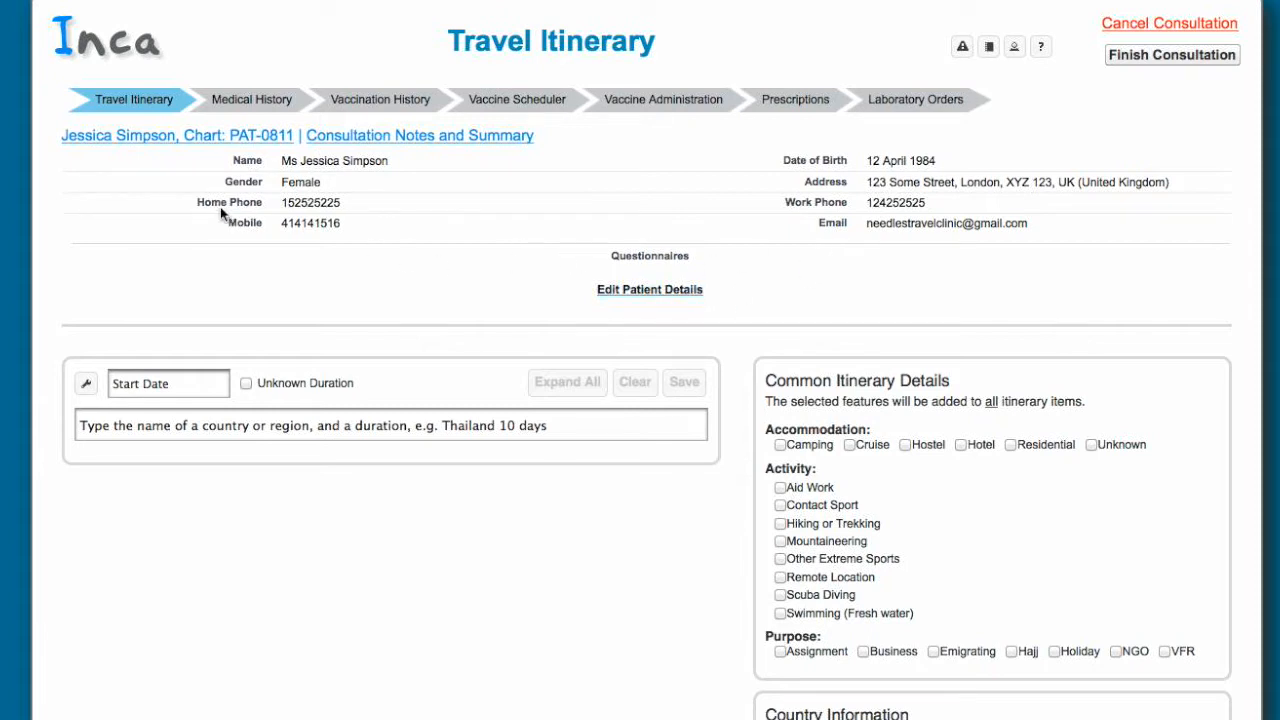
left_click(180, 140)
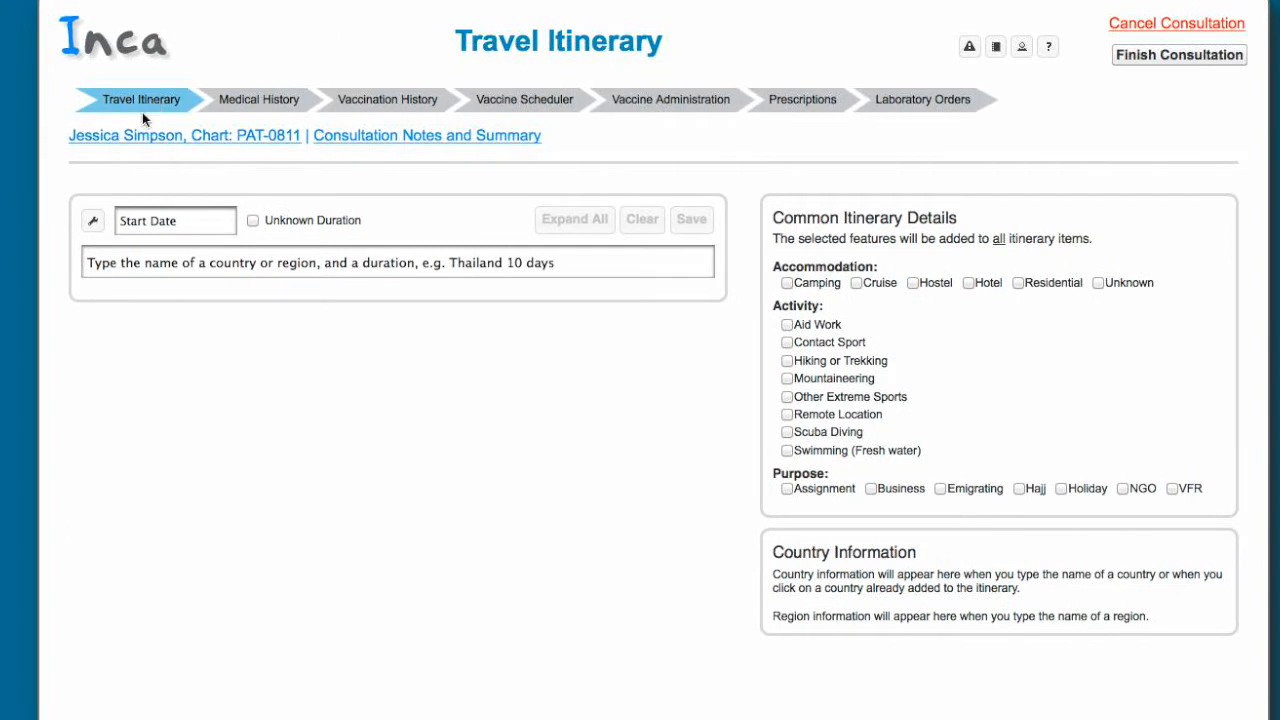
left_click(160, 220)
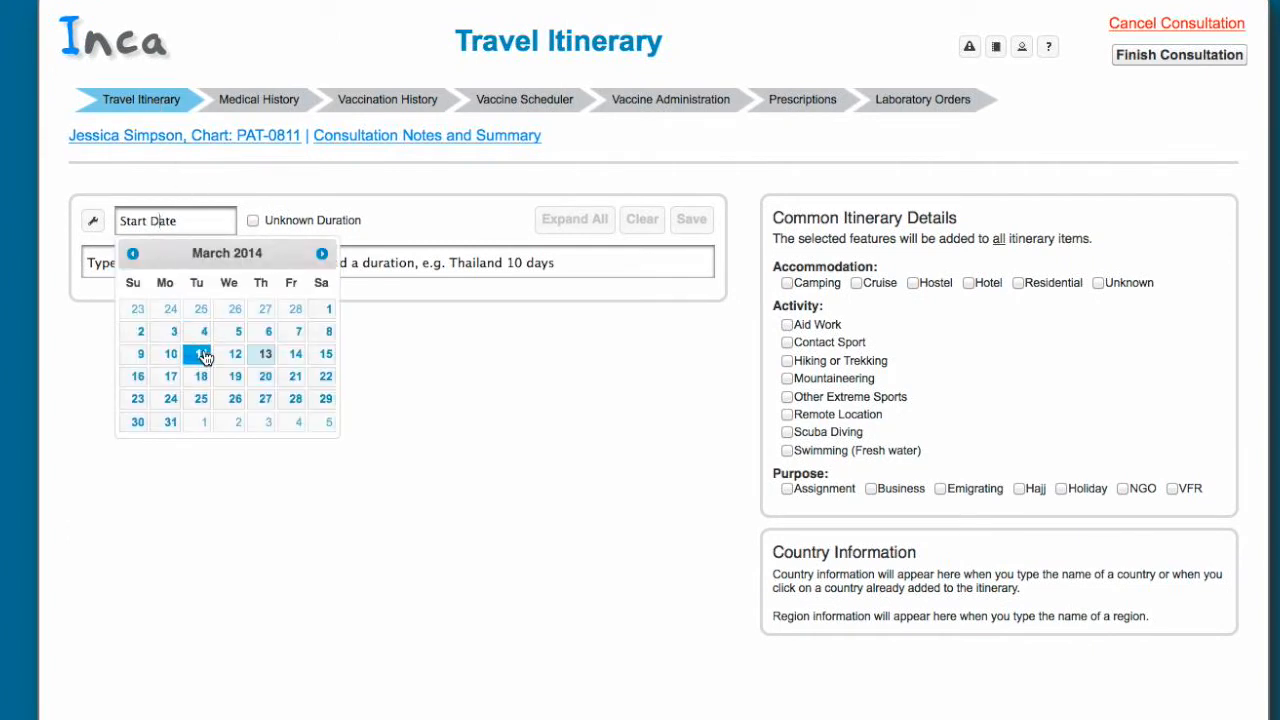
left_click(321, 256)
left_click(321, 256)
left_click(394, 351)
left_click(253, 220)
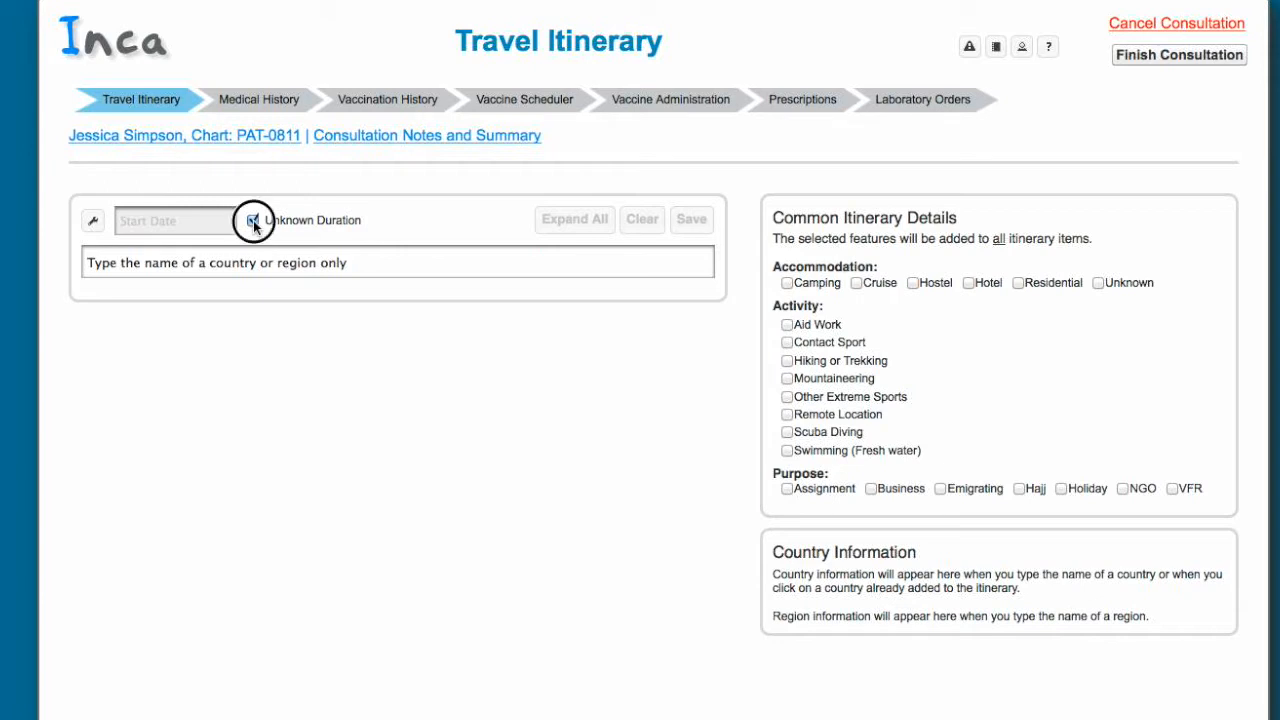
left_click(253, 220)
Set the itinerary's start date to 25 April 2014
left_click(185, 221)
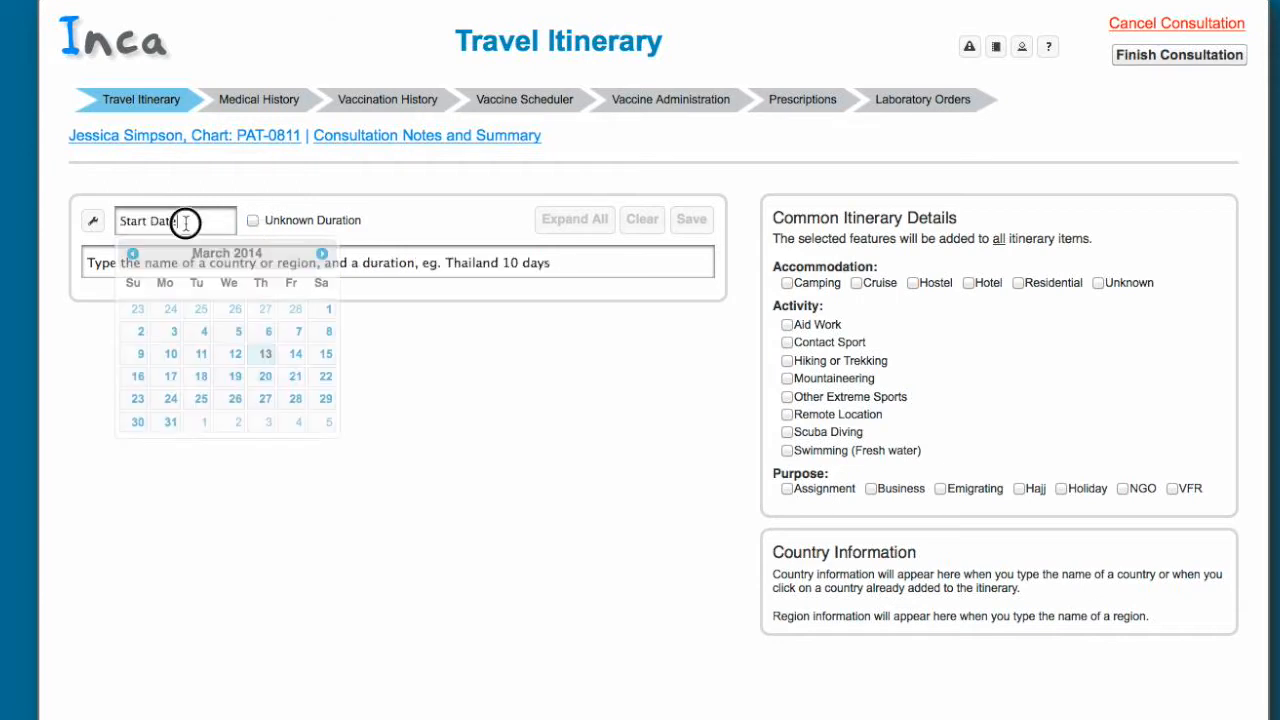
left_click(321, 254)
left_click(296, 376)
Add Thailand to the itinerary with a duration of 10 days
left_click(143, 259)
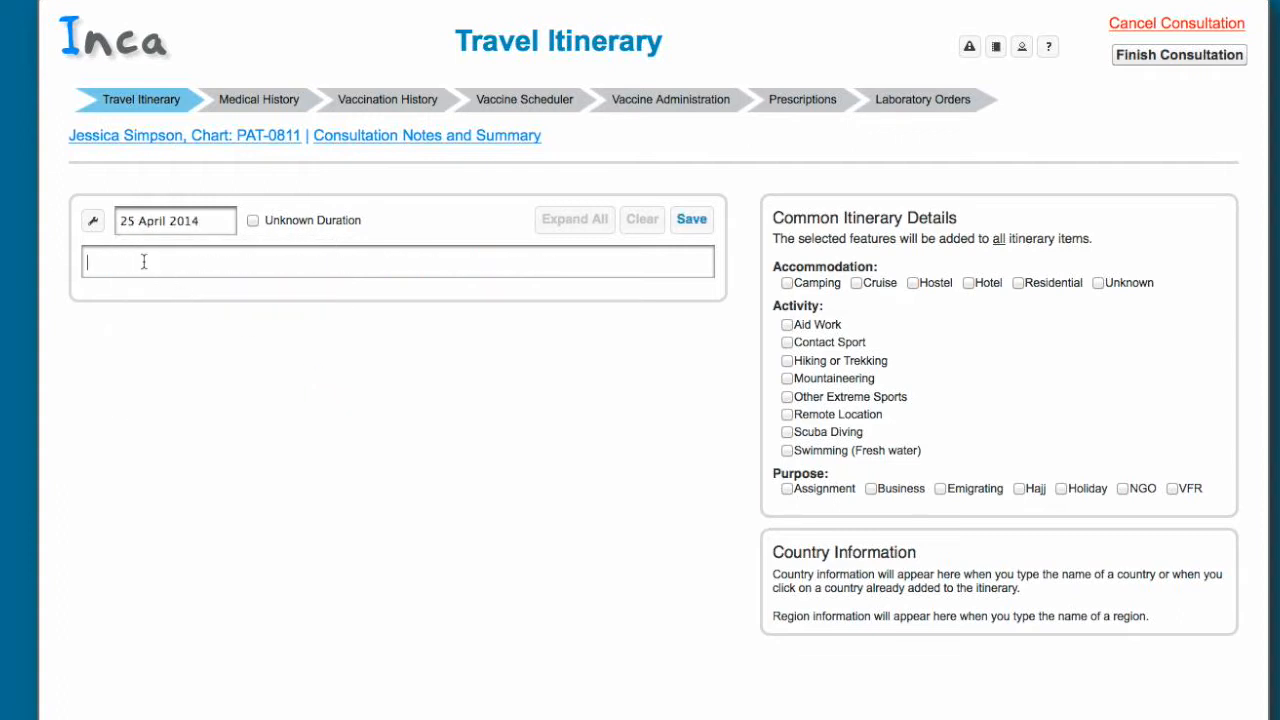
type("tha")
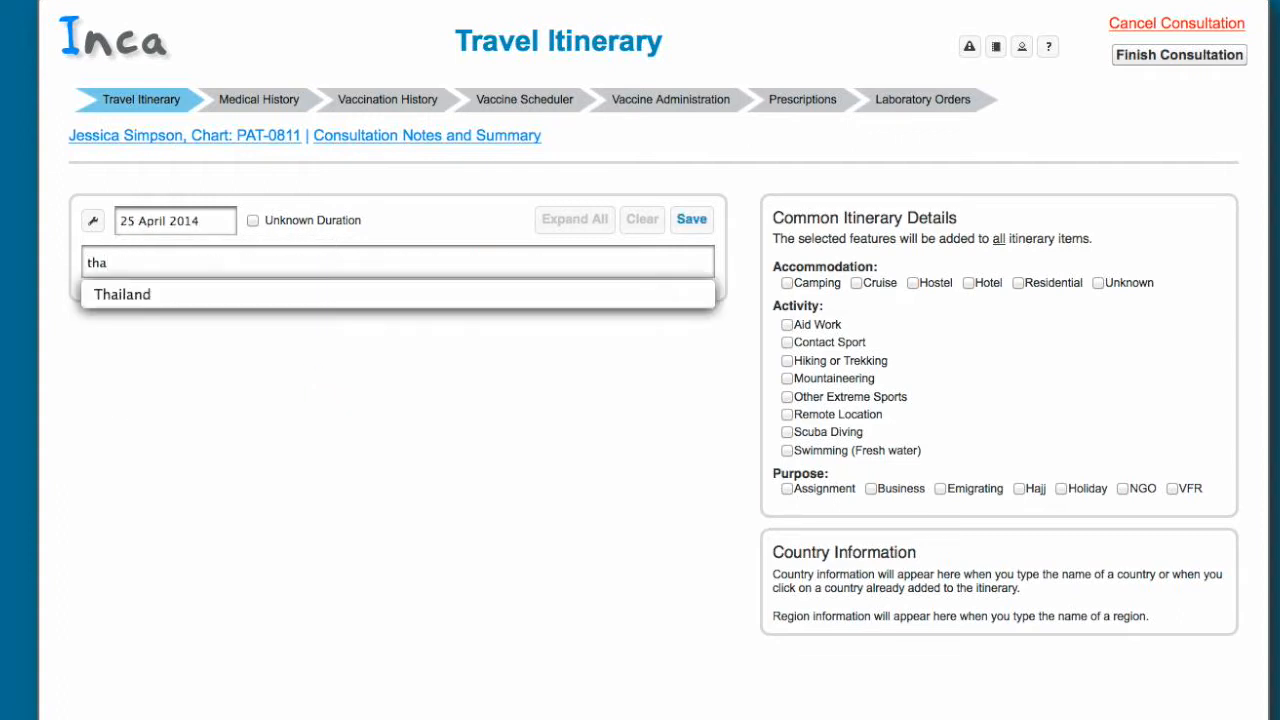
left_click(151, 296)
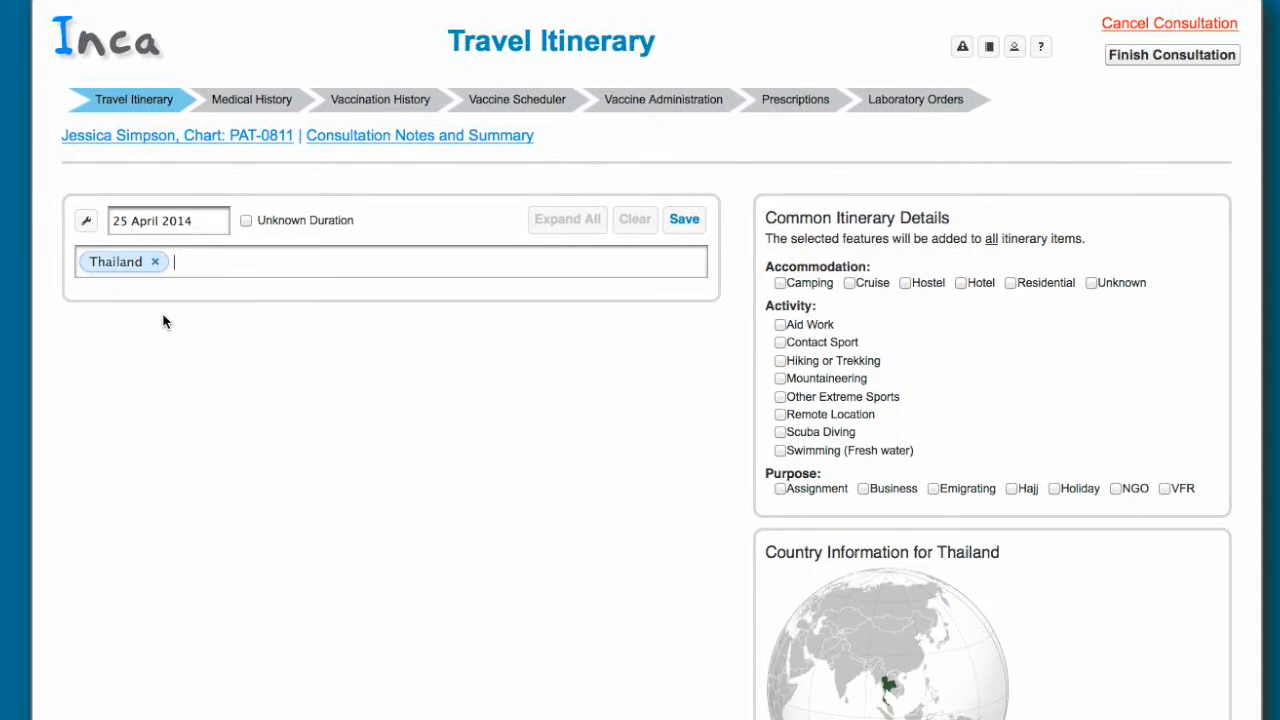
type("10")
key("Down")
key("Up")
key("Up")
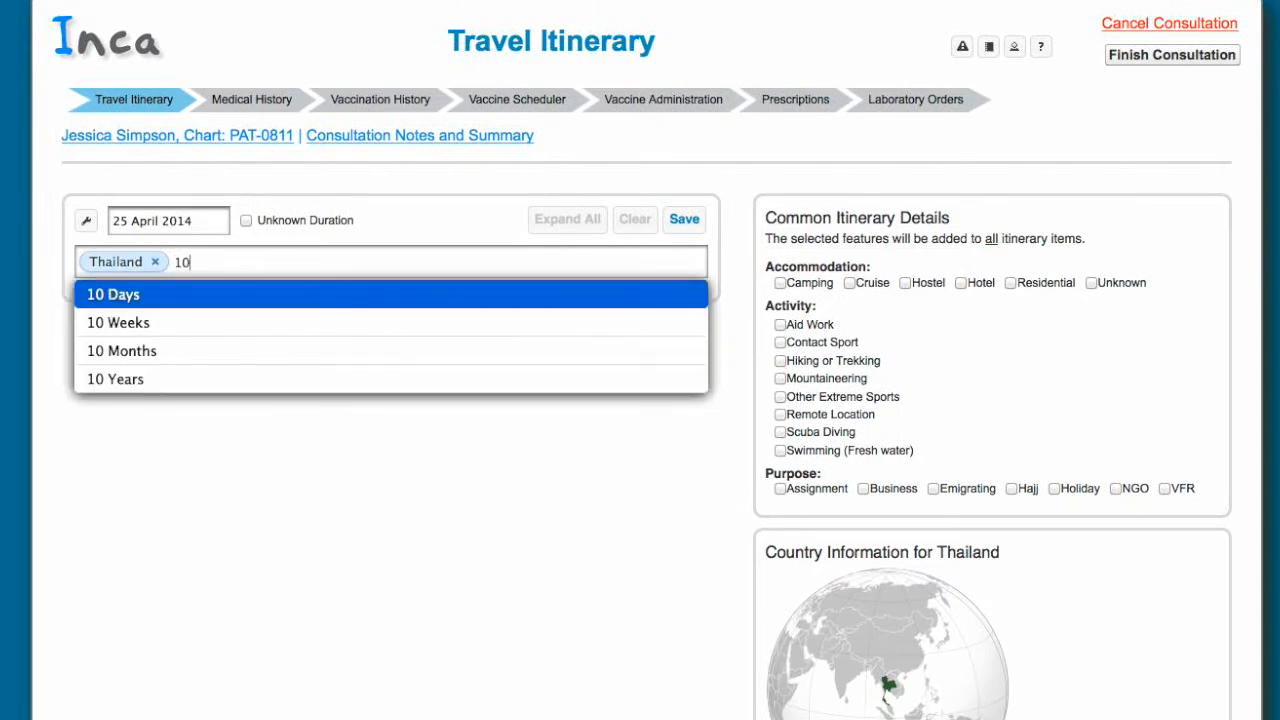
key("Return")
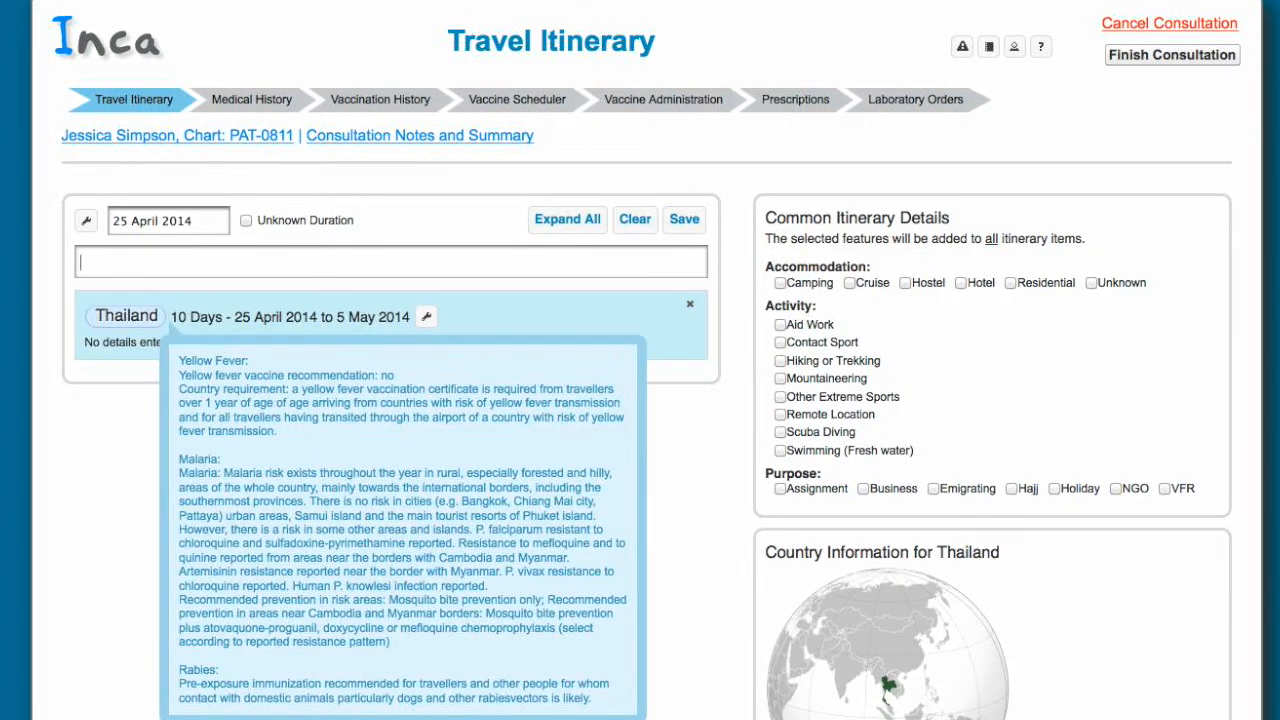
Add Cambodia to the itinerary with a duration of 1 week
type("cam")
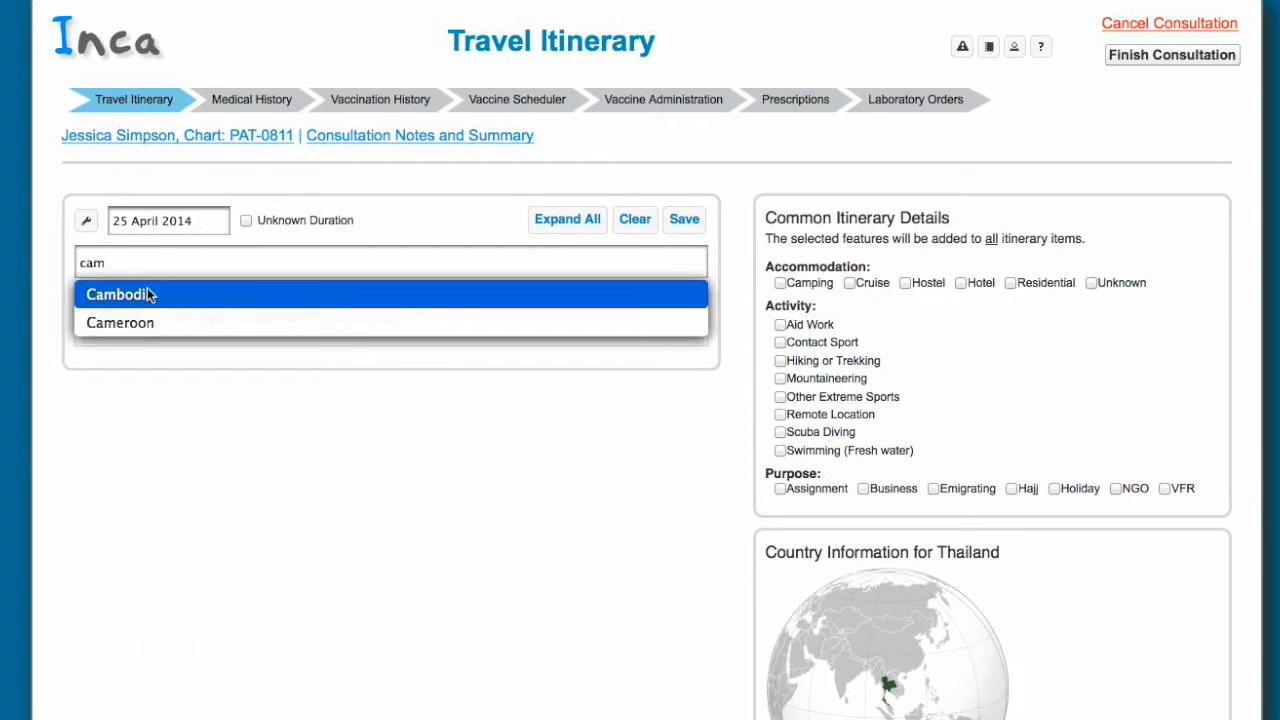
left_click(148, 289)
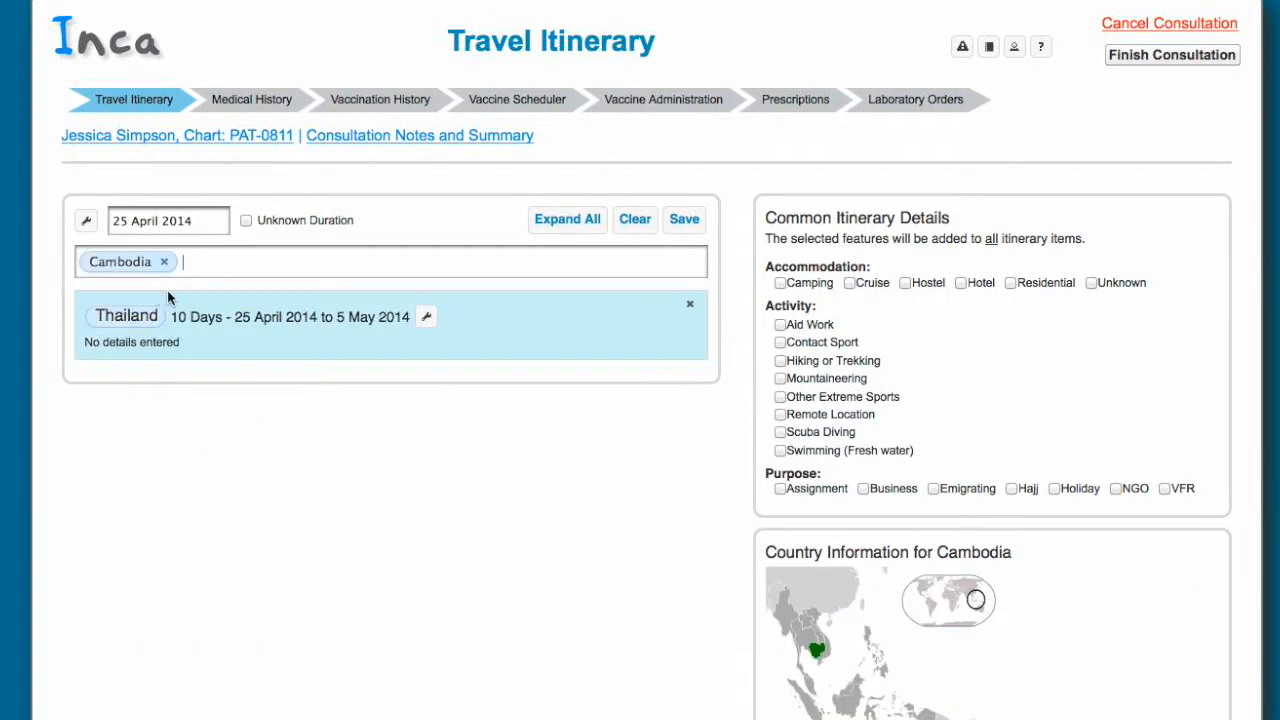
type("1")
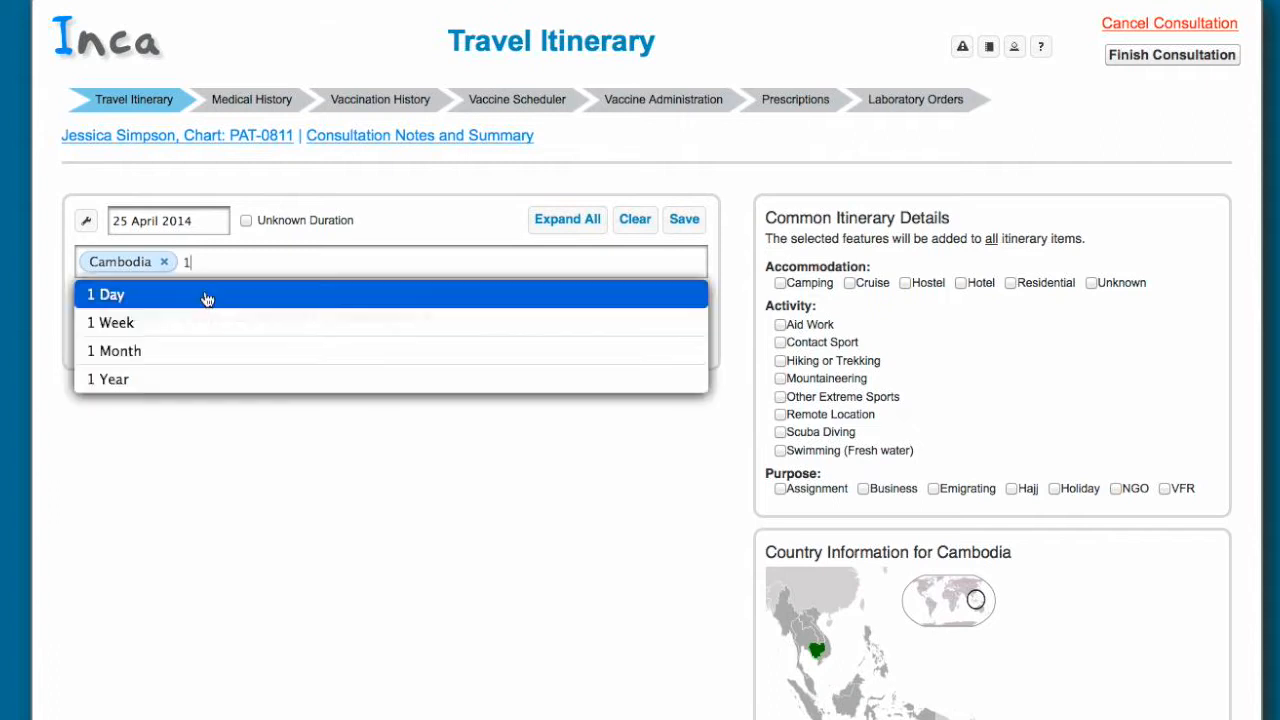
left_click(198, 316)
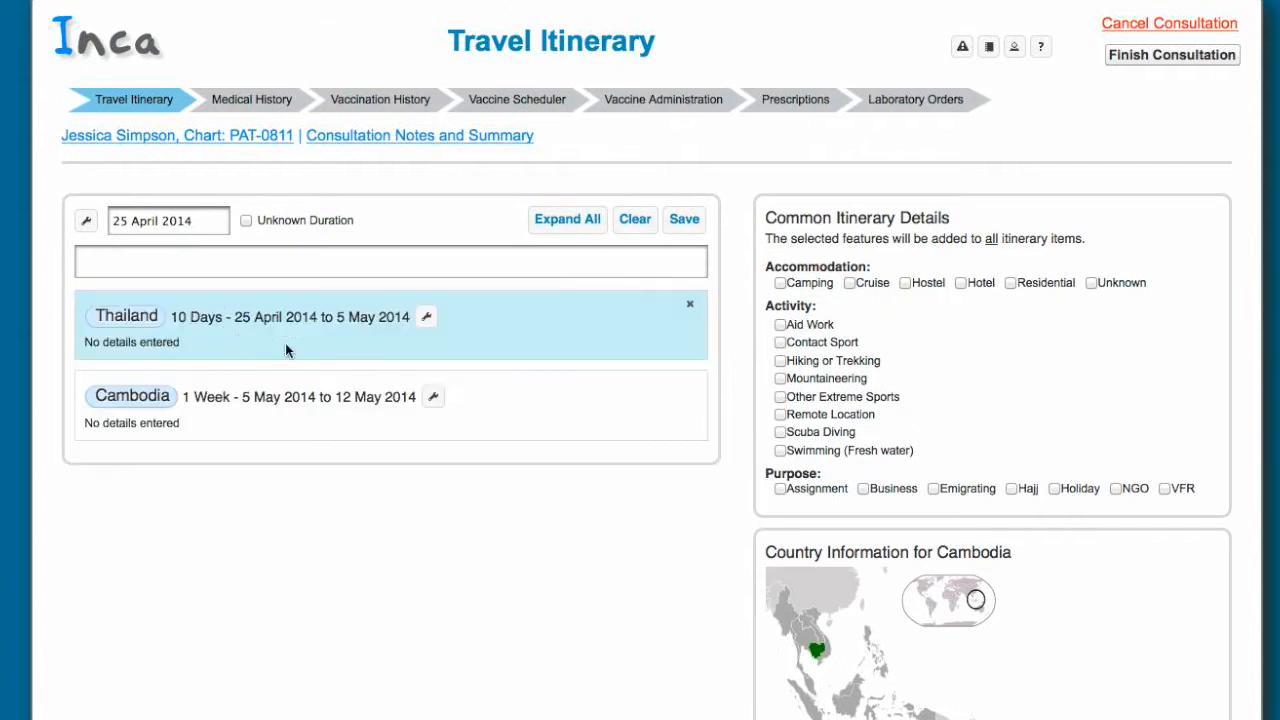
Display the country information for Thailand and look through its linked NaTHNaC page
left_click(472, 333)
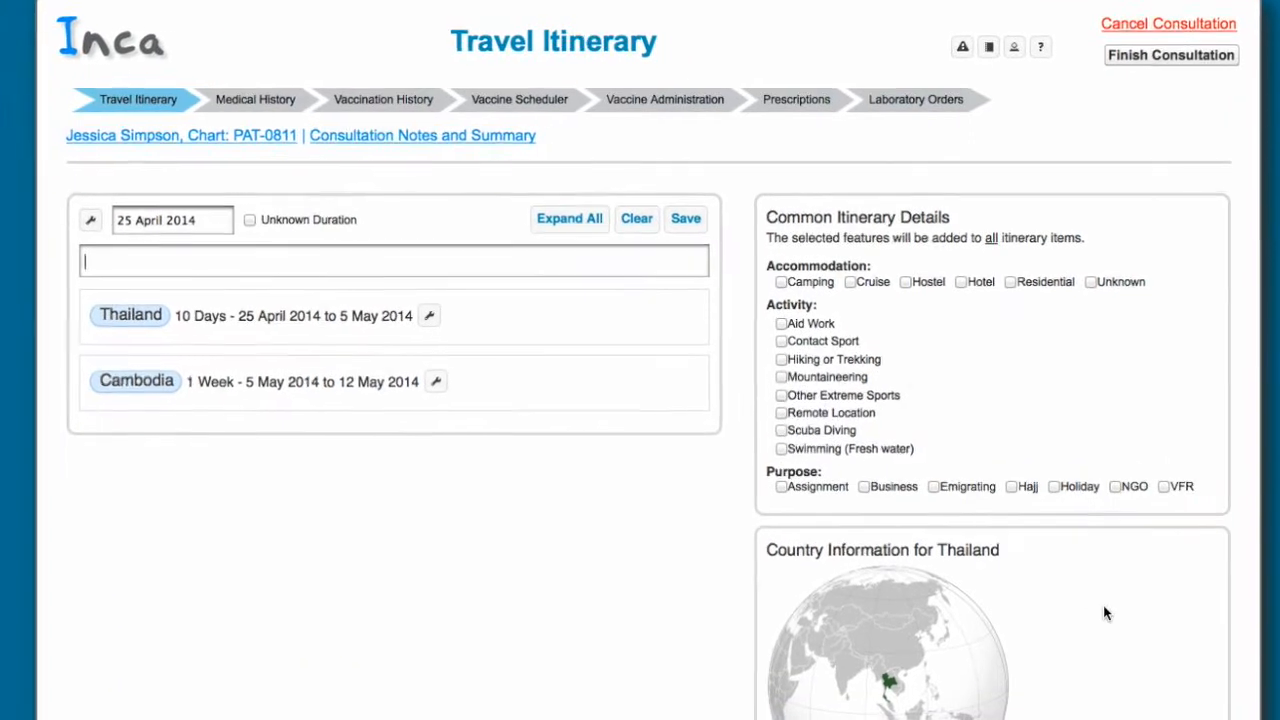
scroll(1082, 613, "down", 5)
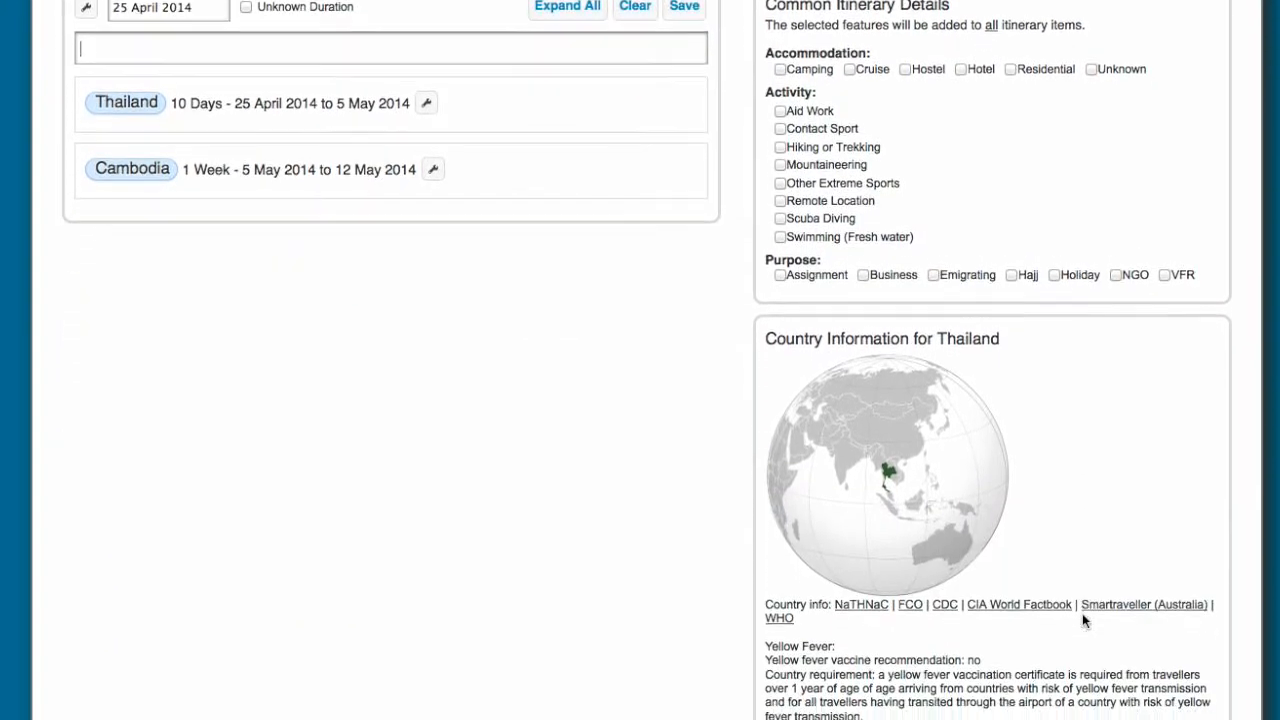
left_click(855, 556)
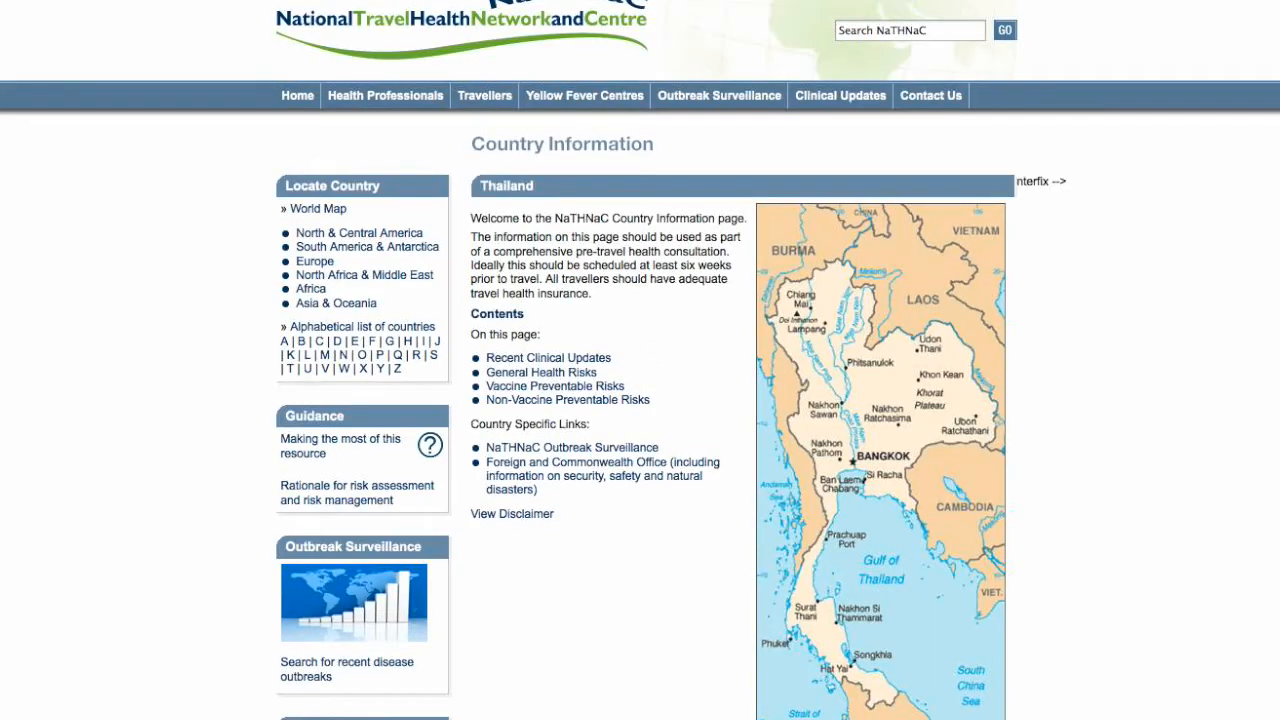
scroll(608, 463, "down", 3)
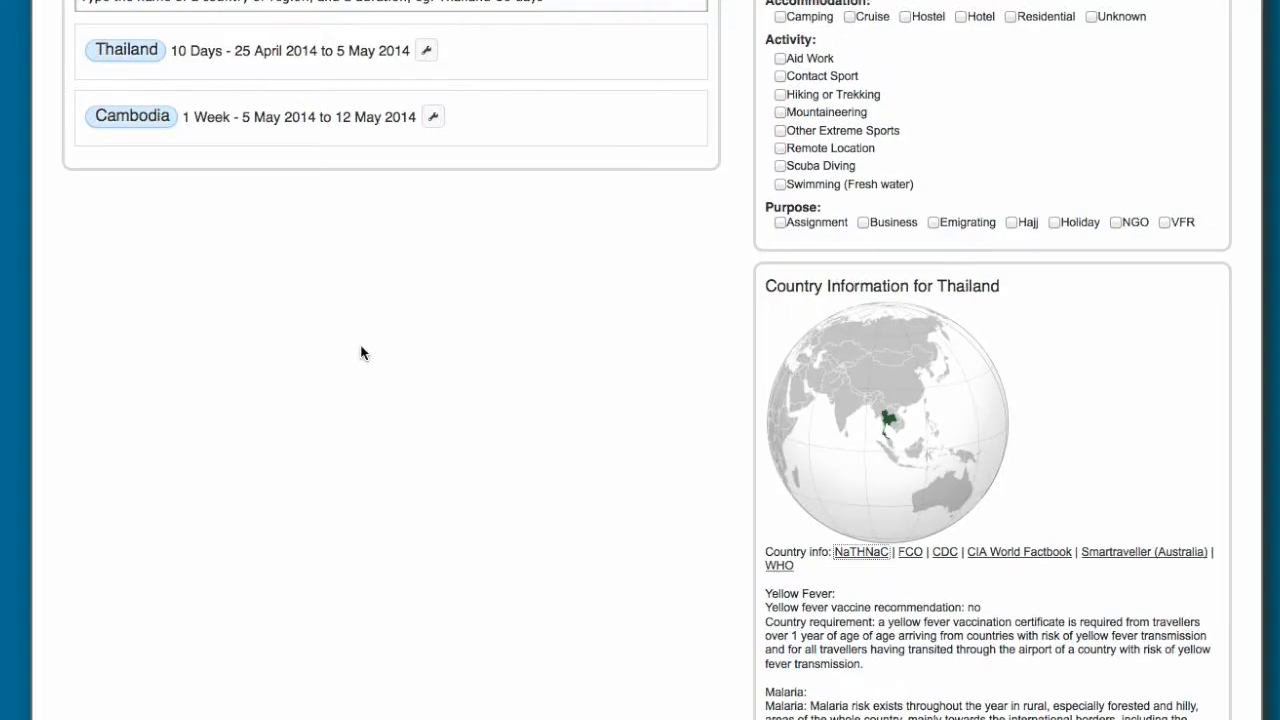
Apply Hotel accommodation, Hiking or Trekking activity and Holiday purpose to all itinerary items, and save the itinerary
scroll(362, 352, "up", 4)
scroll(360, 352, "up", 2)
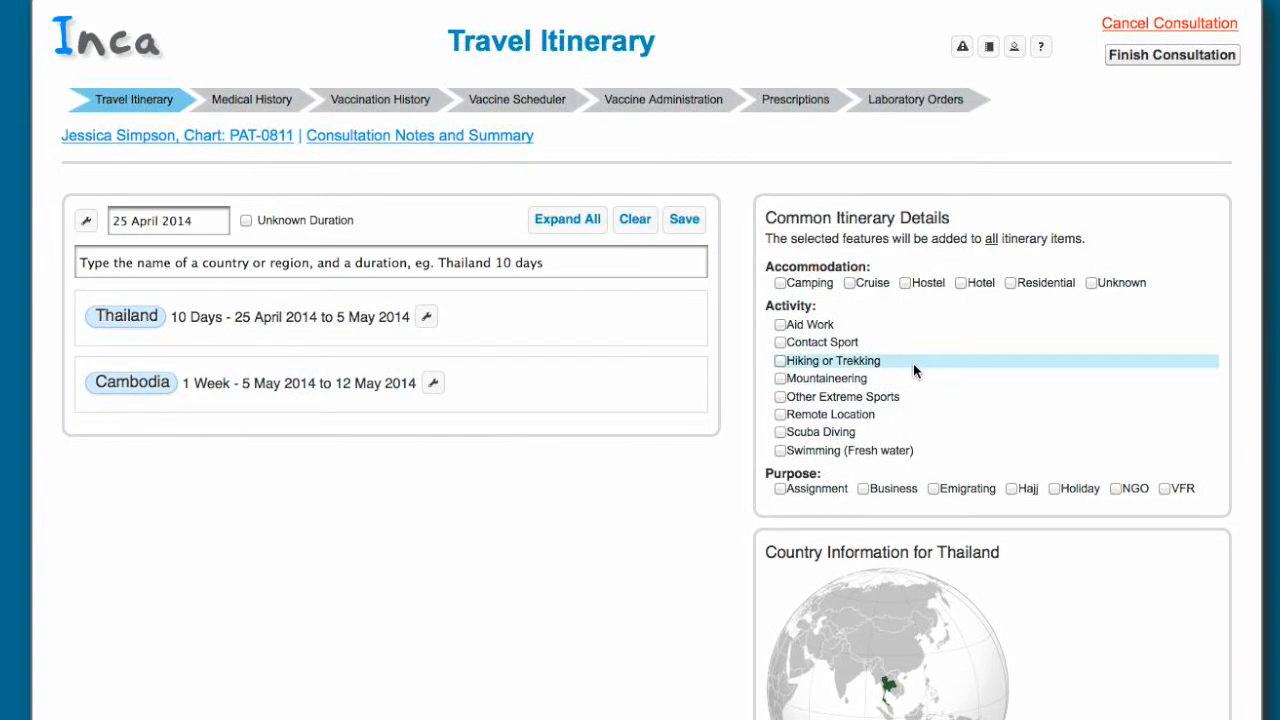
left_click(982, 284)
left_click(1072, 488)
left_click(869, 359)
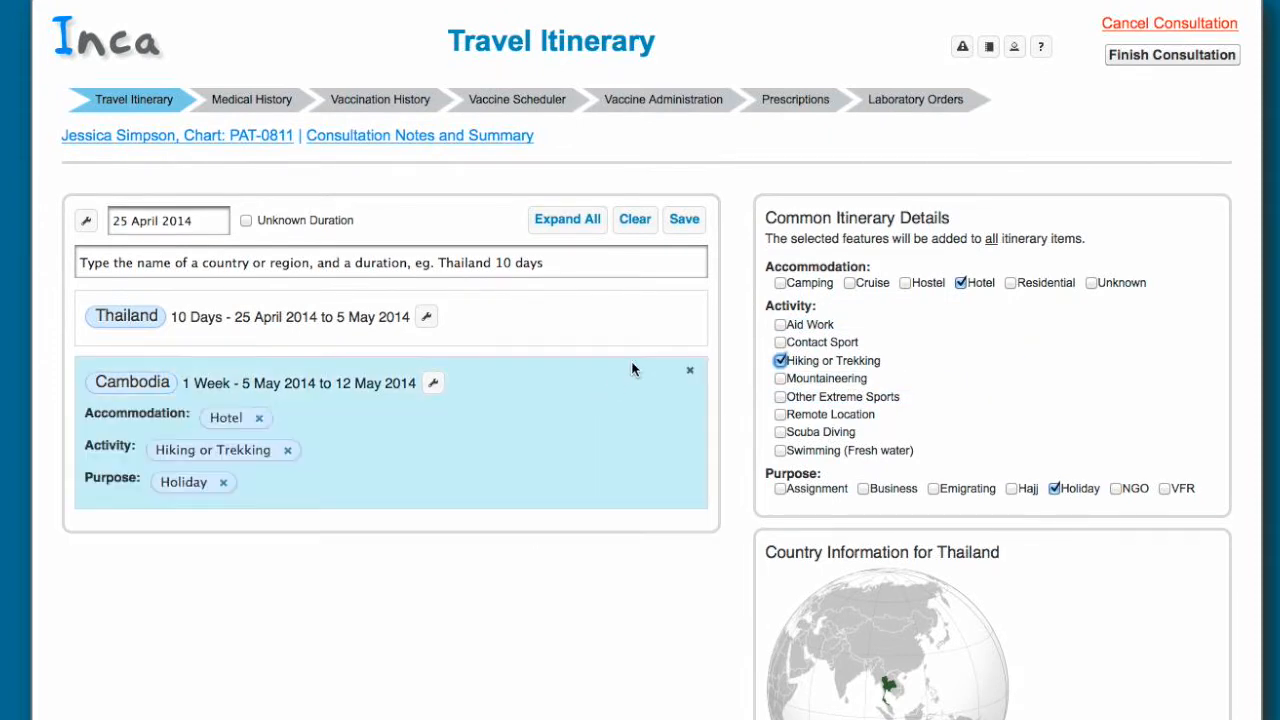
left_click(688, 222)
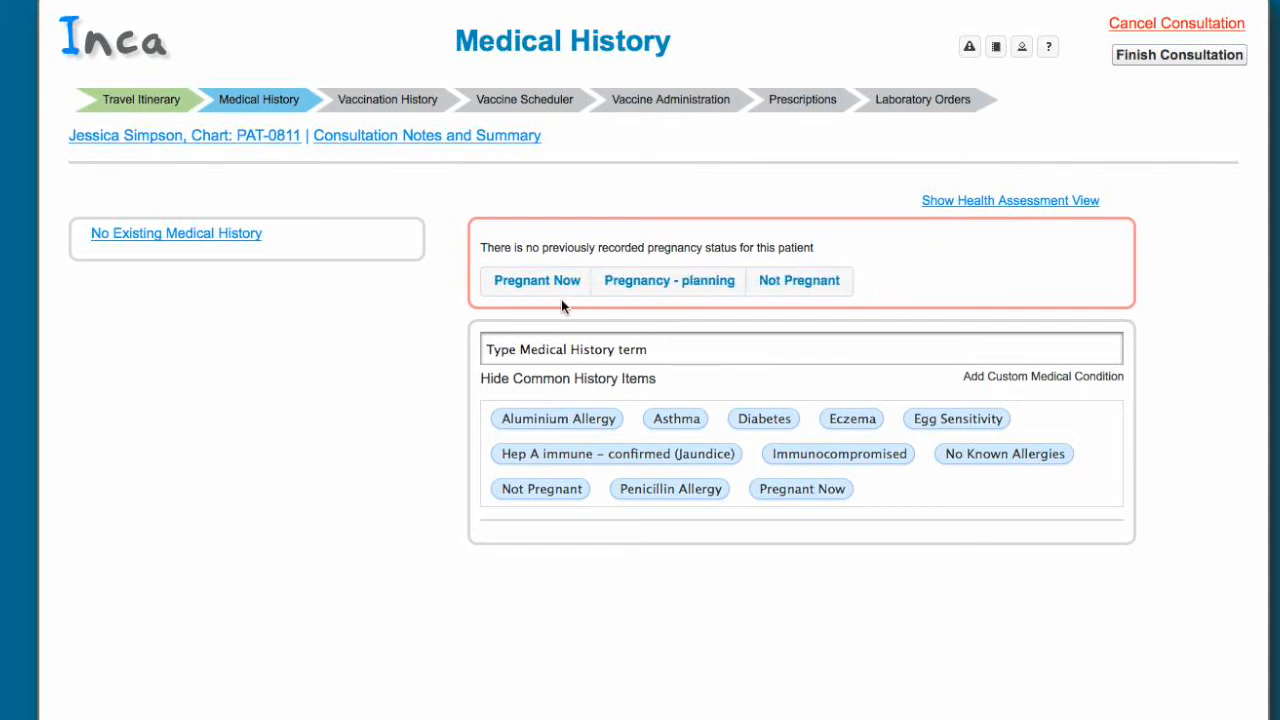
Record the pregnancy status as Not Pregnant and show the patient health assessment questionnaire
left_click(790, 283)
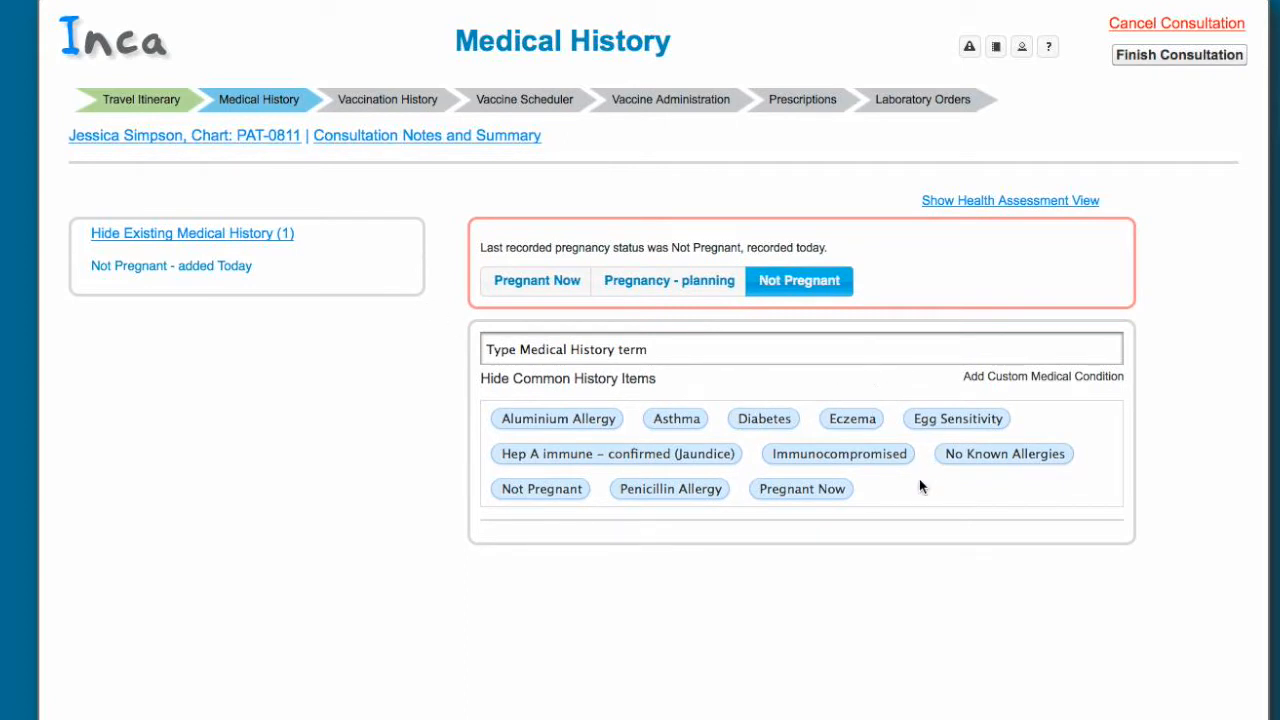
left_click(1006, 201)
scroll(895, 455, "down", 3)
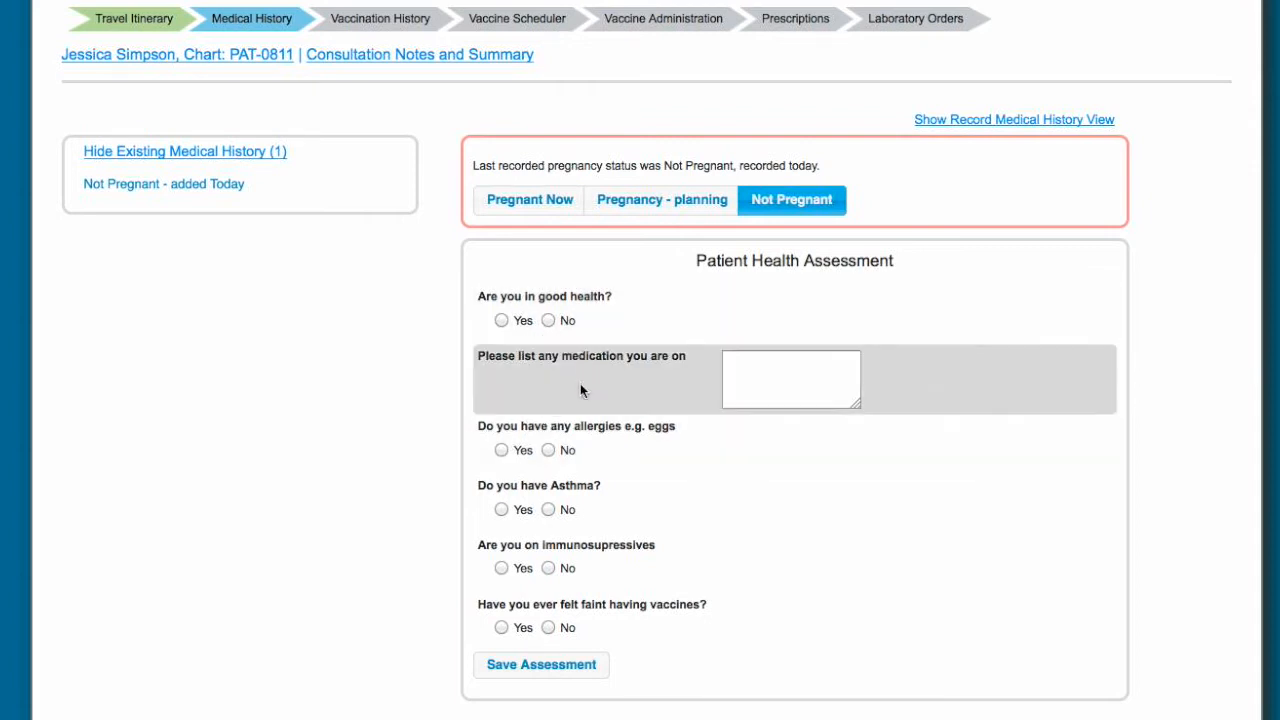
In the health assessment, answer Yes to good health, No to allergies and Yes to asthma, leaving the medication list empty
left_click(527, 323)
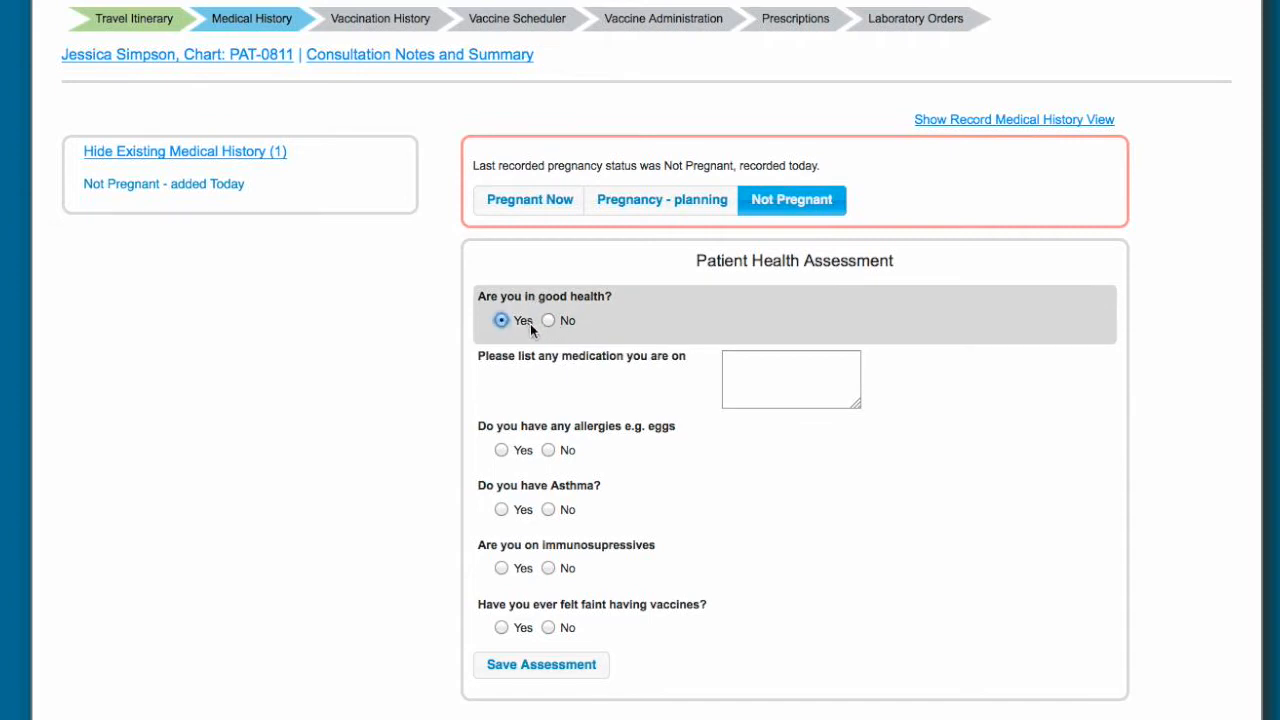
left_click(760, 368)
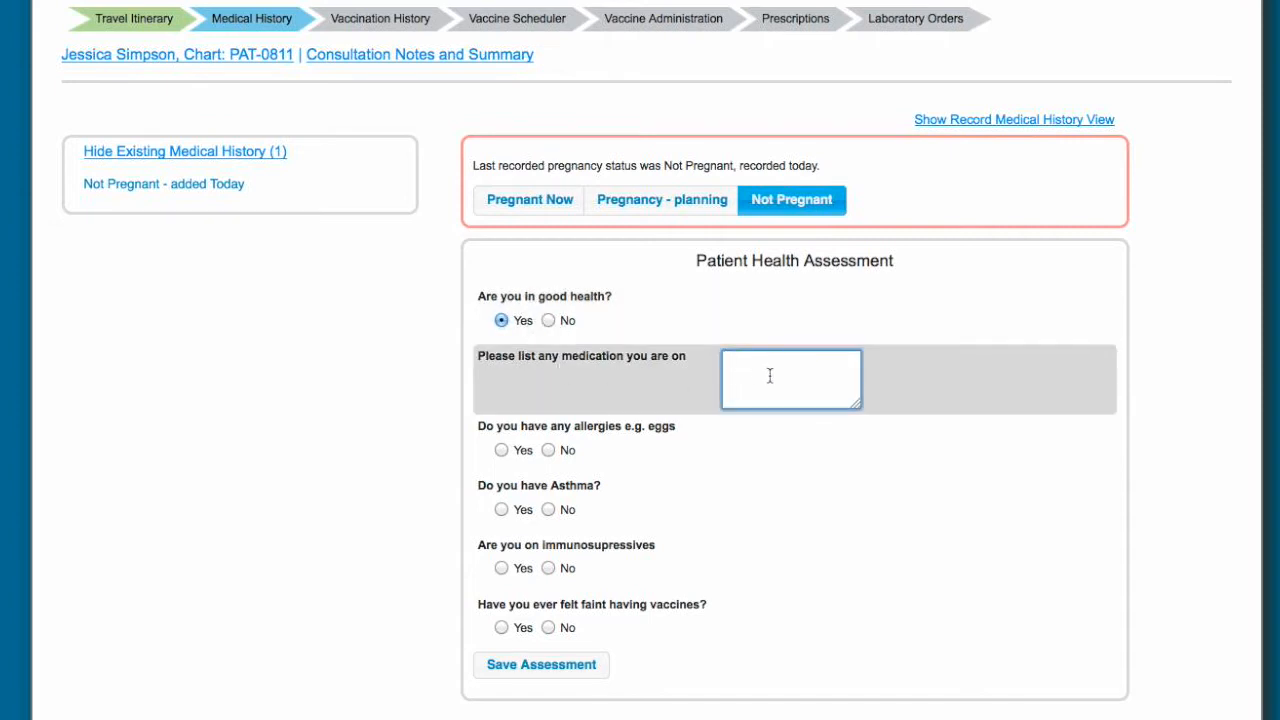
left_click(549, 451)
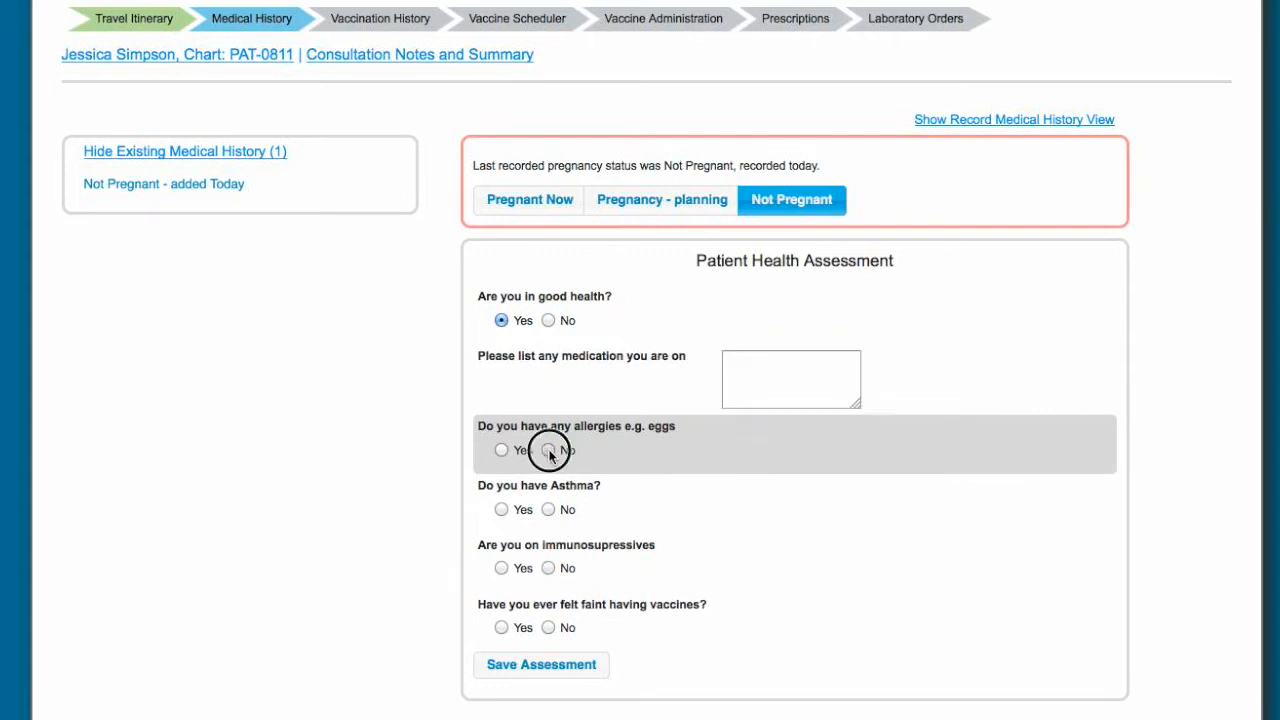
left_click(510, 512)
scroll(670, 488, "down", 1)
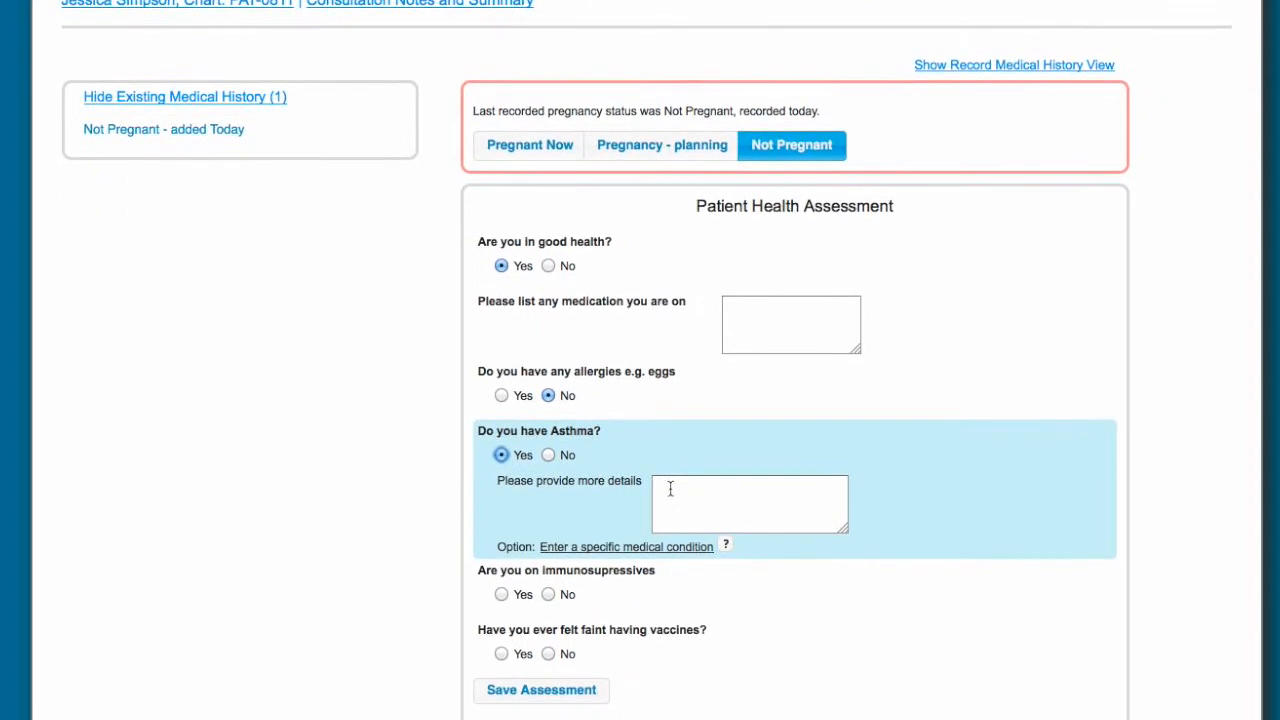
left_click(680, 490)
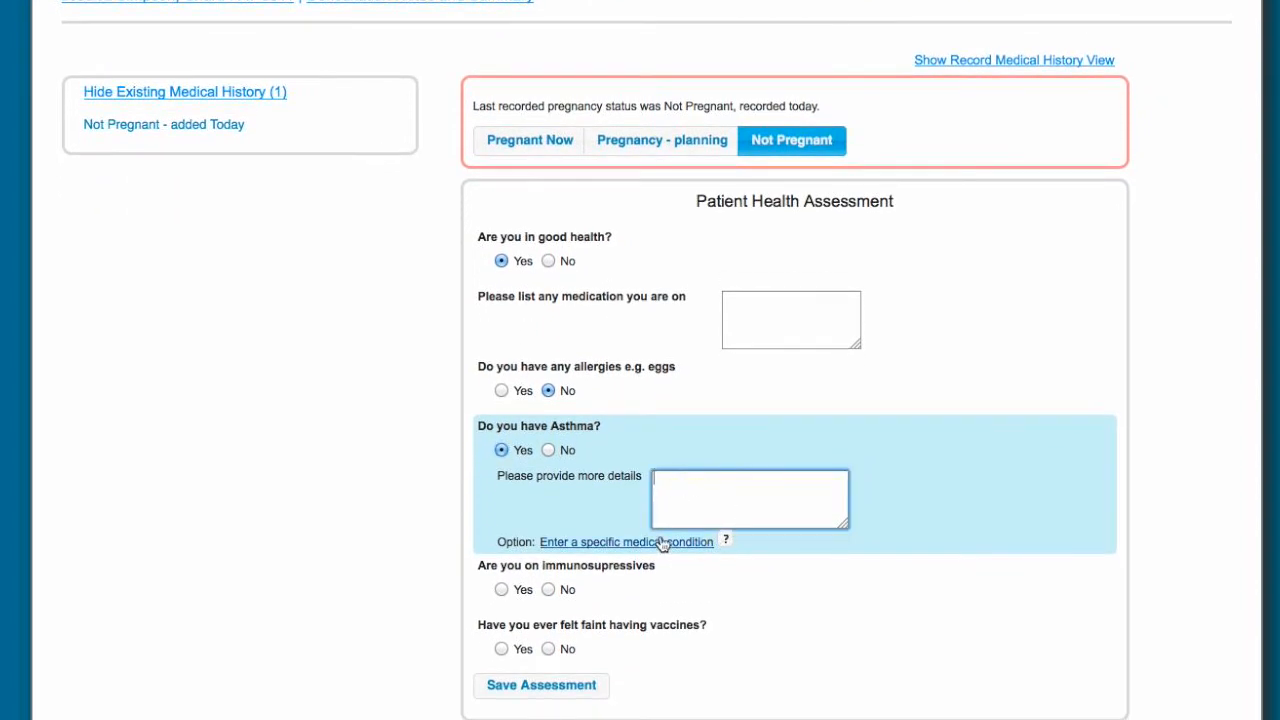
Enter Asthma as a specific medical condition and save it to the medical history
left_click(662, 542)
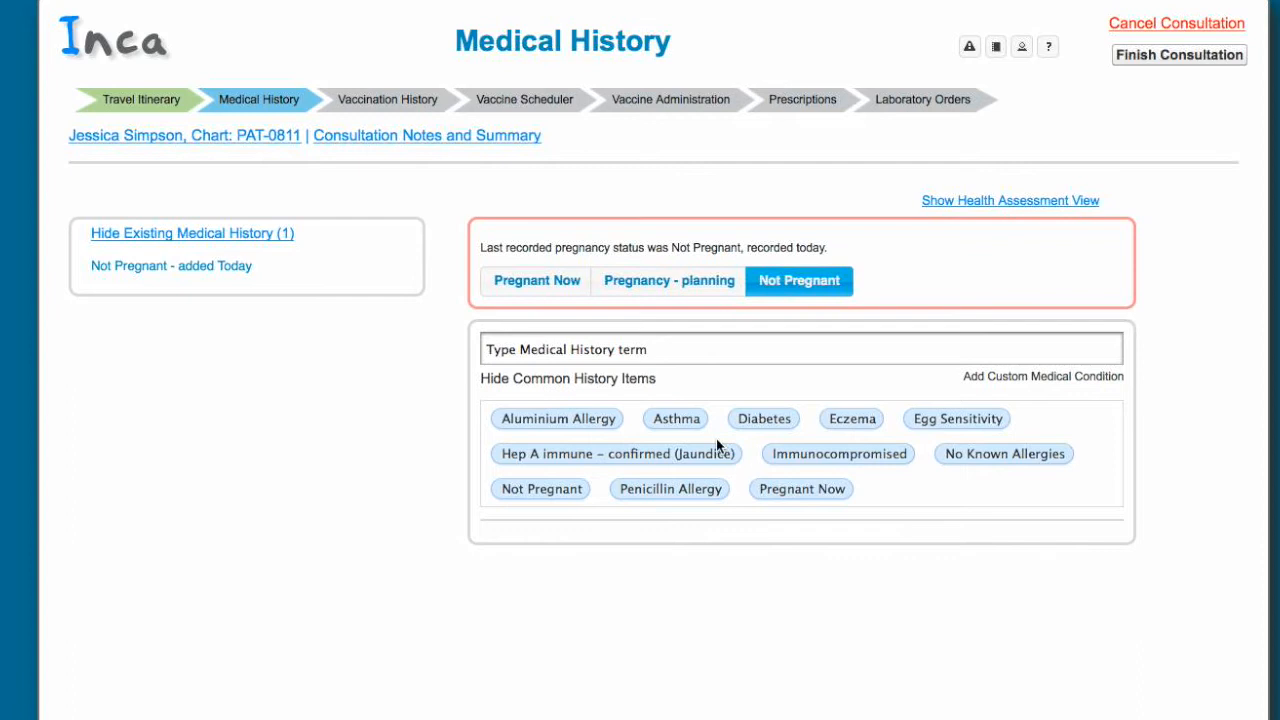
left_click(686, 424)
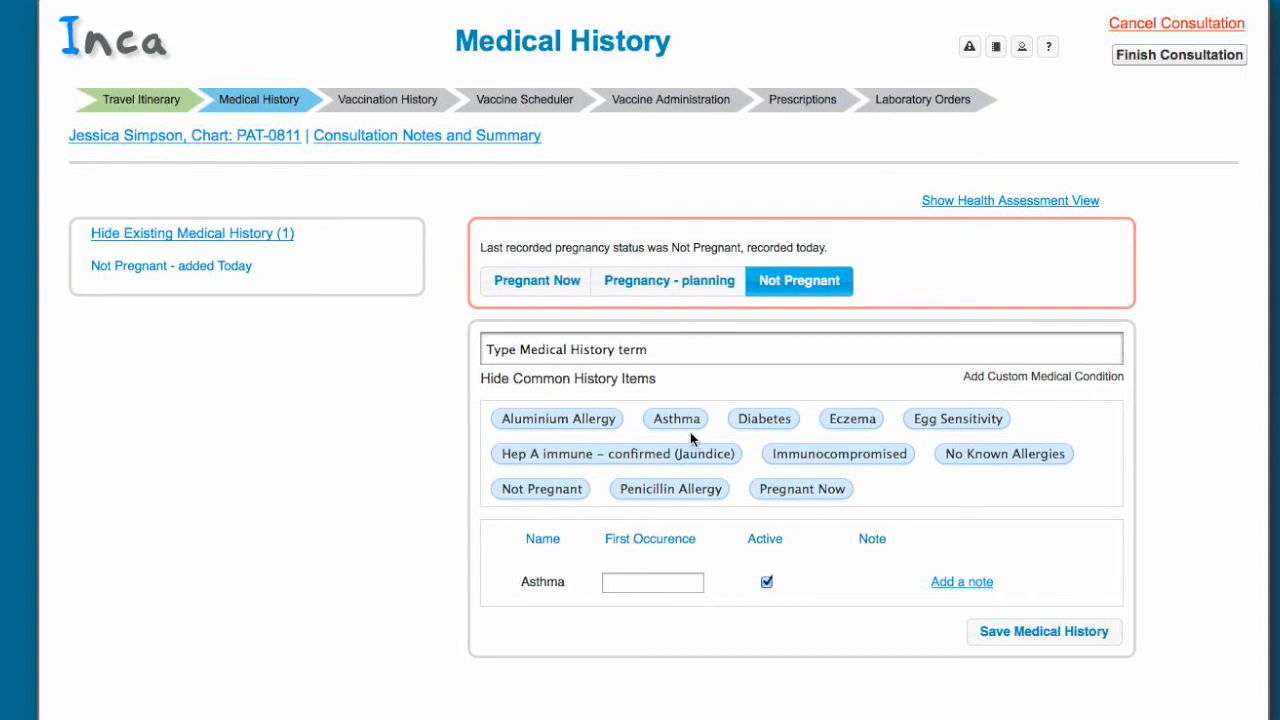
left_click(980, 631)
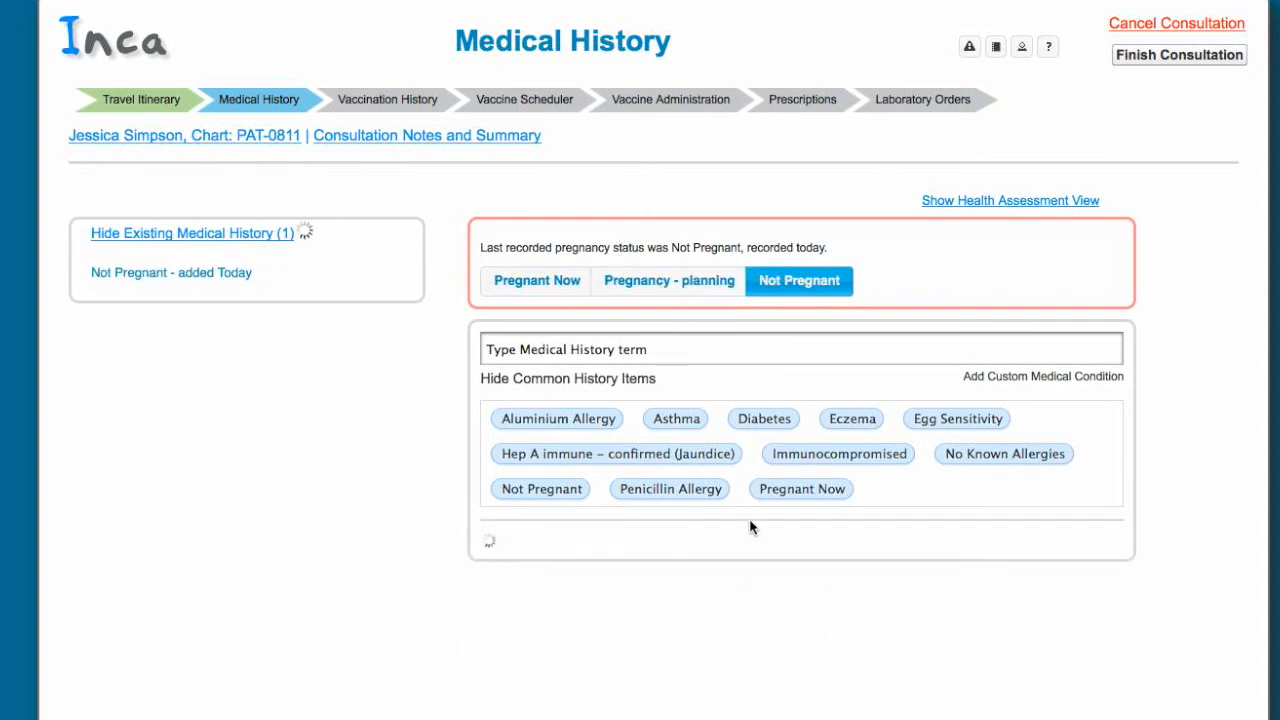
Return to the health assessment, answer No to immunosuppressives and to feeling faint with vaccines, and save the assessment
left_click(955, 201)
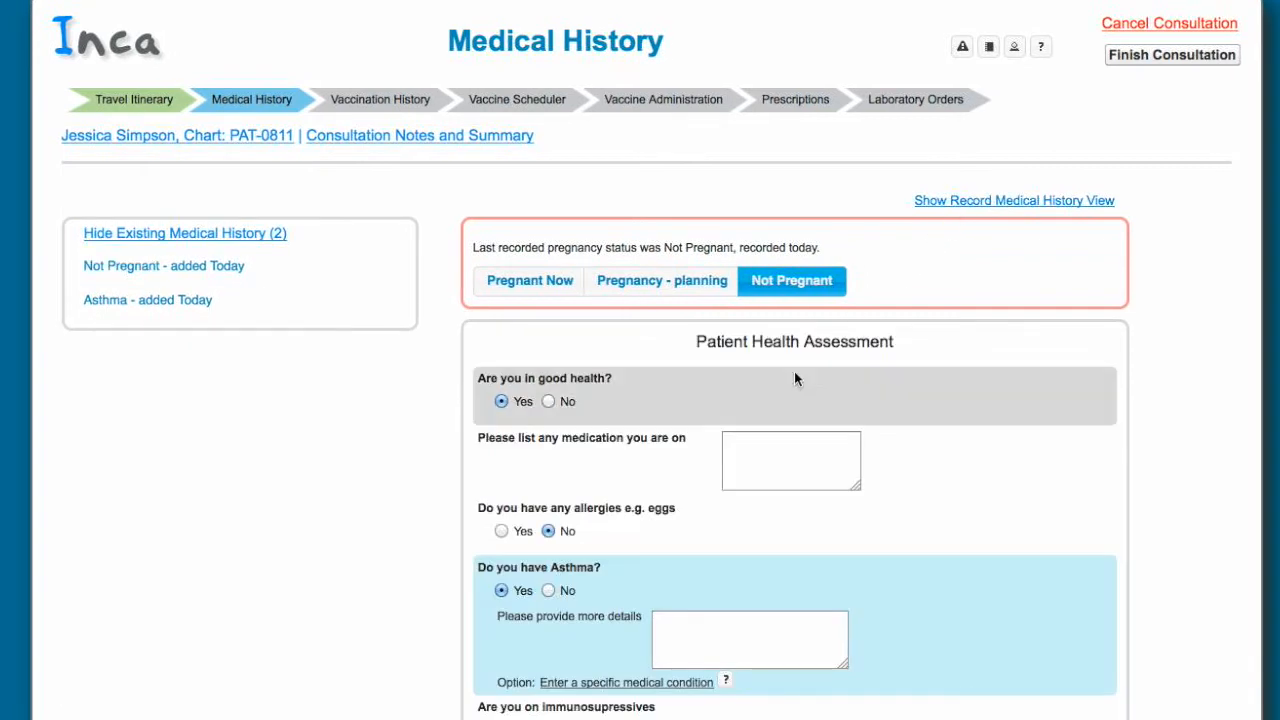
scroll(633, 408, "down", 3)
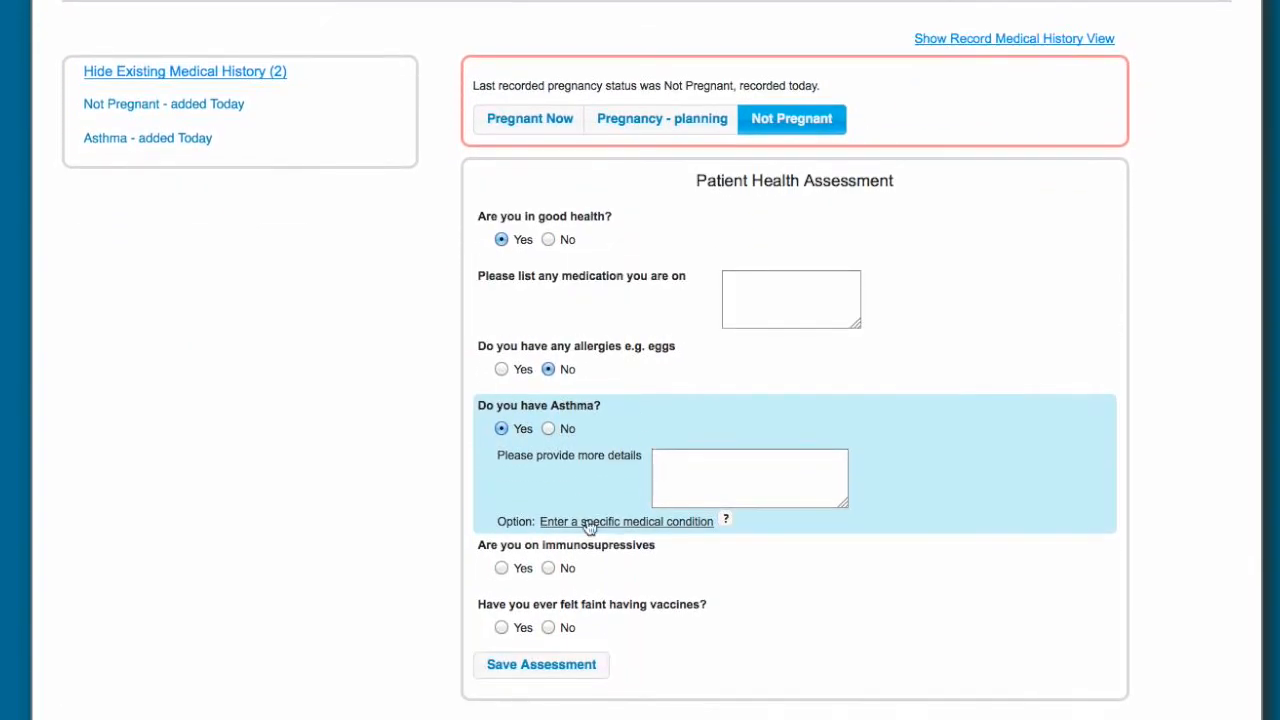
left_click(548, 568)
left_click(548, 627)
left_click(537, 672)
left_click(792, 300)
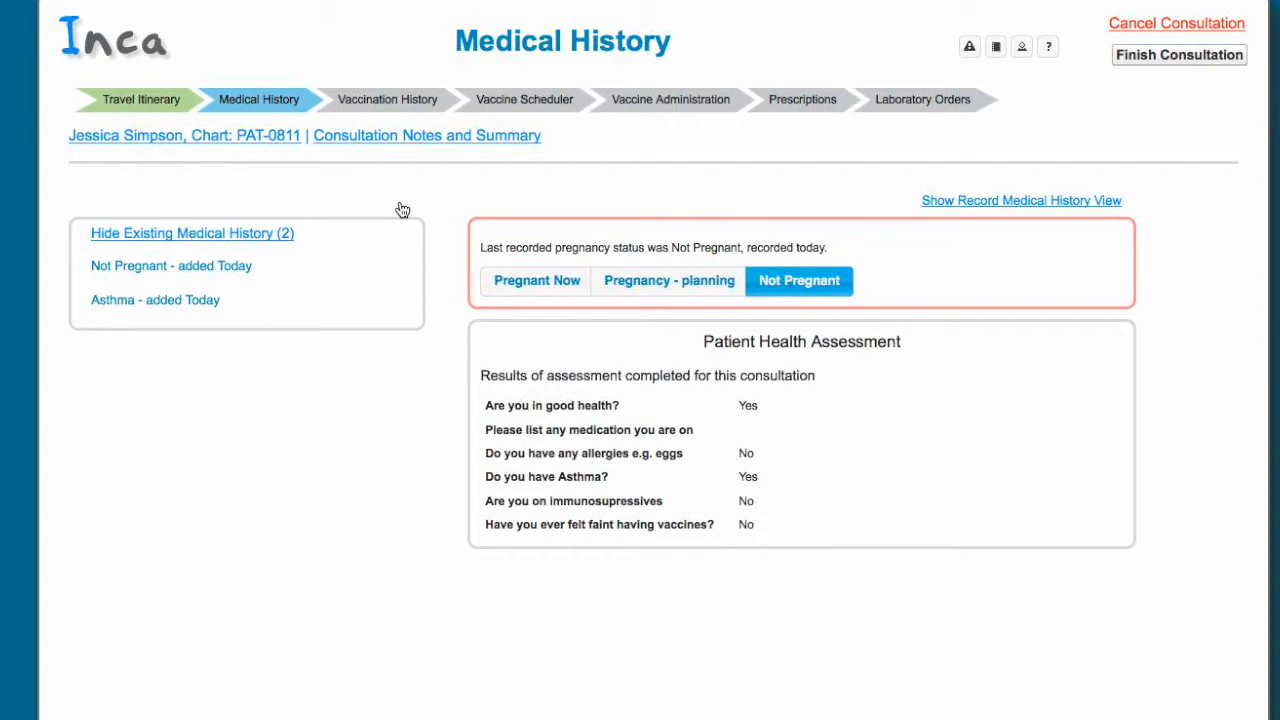
Add "A note" as the consultation note in the consultation notes and summary, save it, and close the summary
left_click(429, 140)
left_click(295, 316)
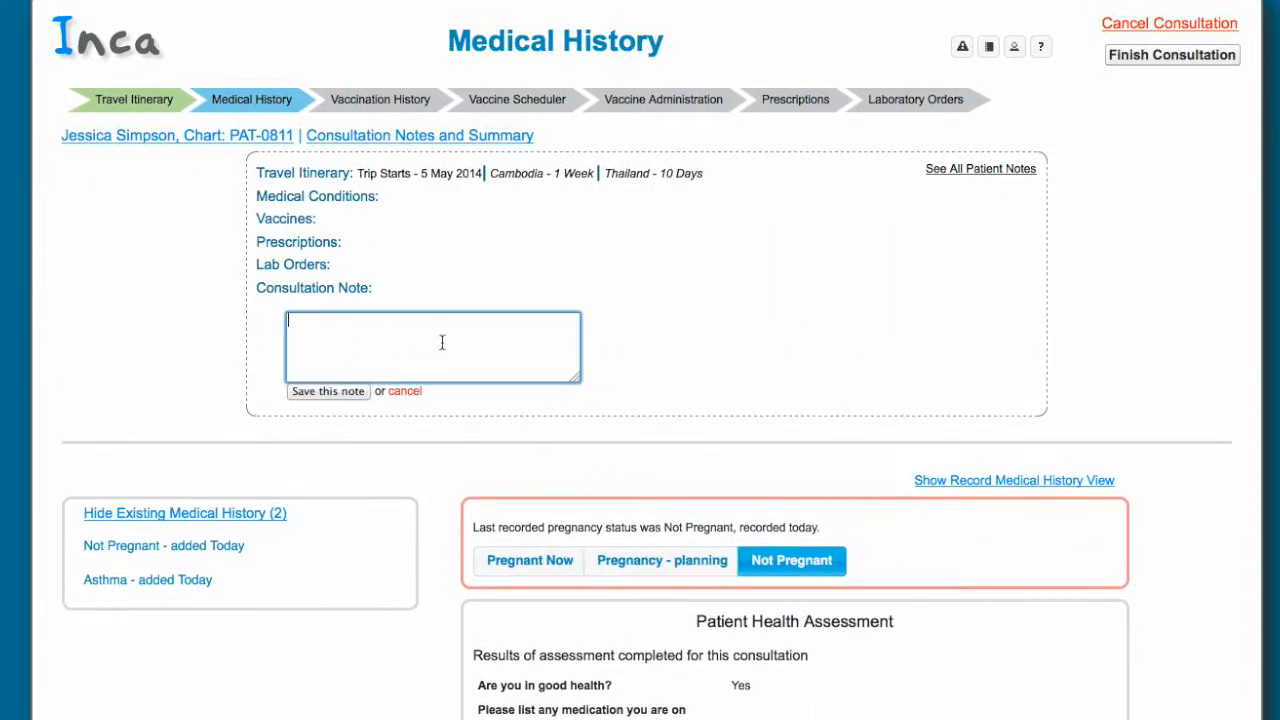
type("A note")
left_click(330, 391)
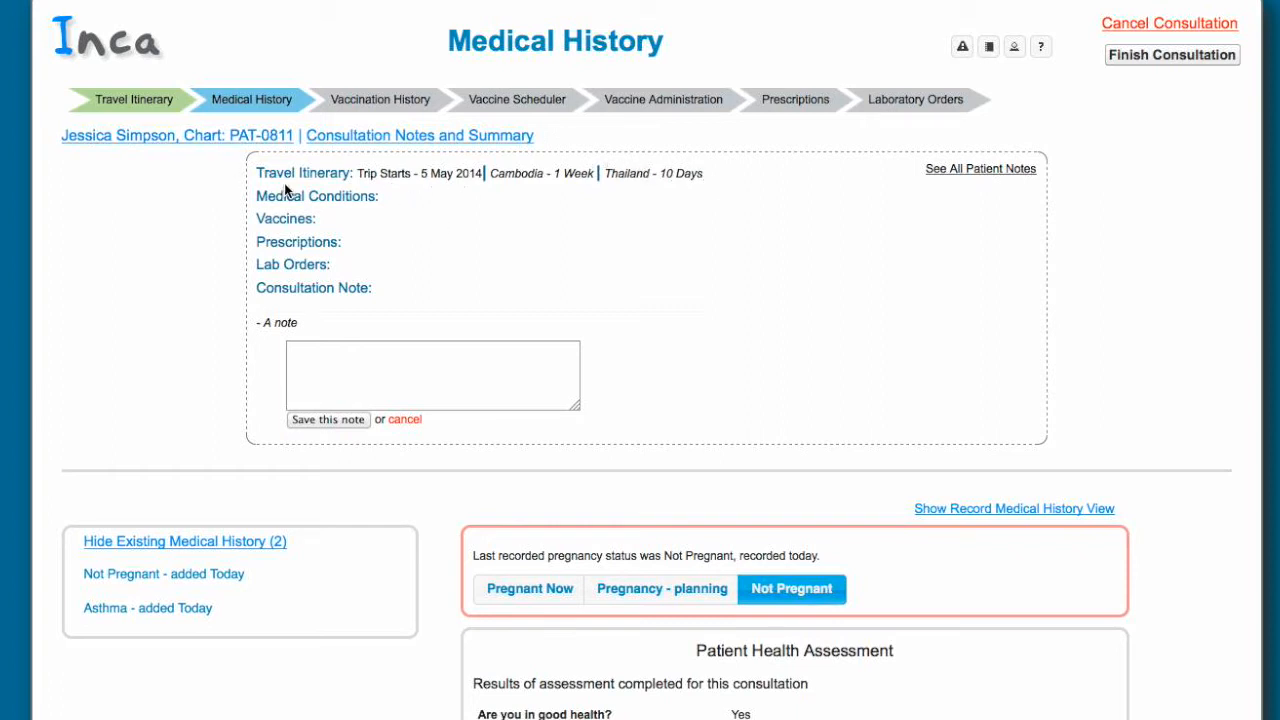
left_click(409, 137)
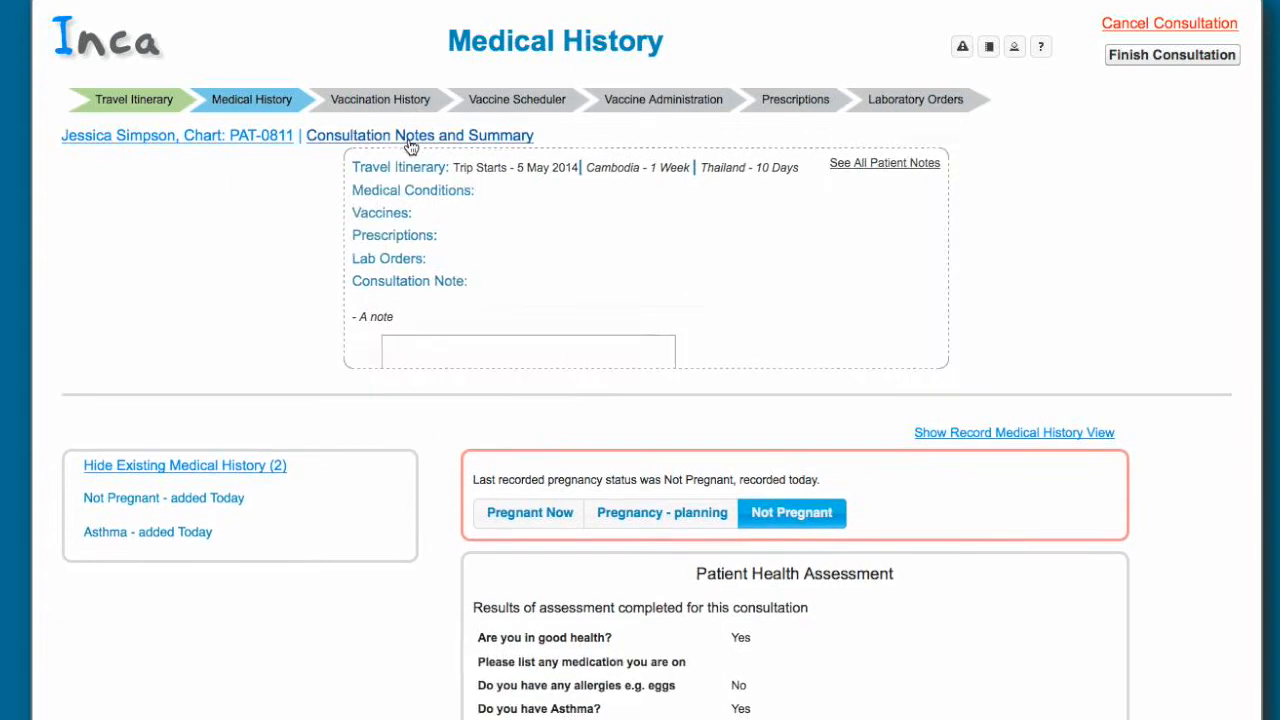
In the vaccination history, start a new vaccine record for Tetanus (Generic) - Primary with schedule status Completed
left_click(397, 99)
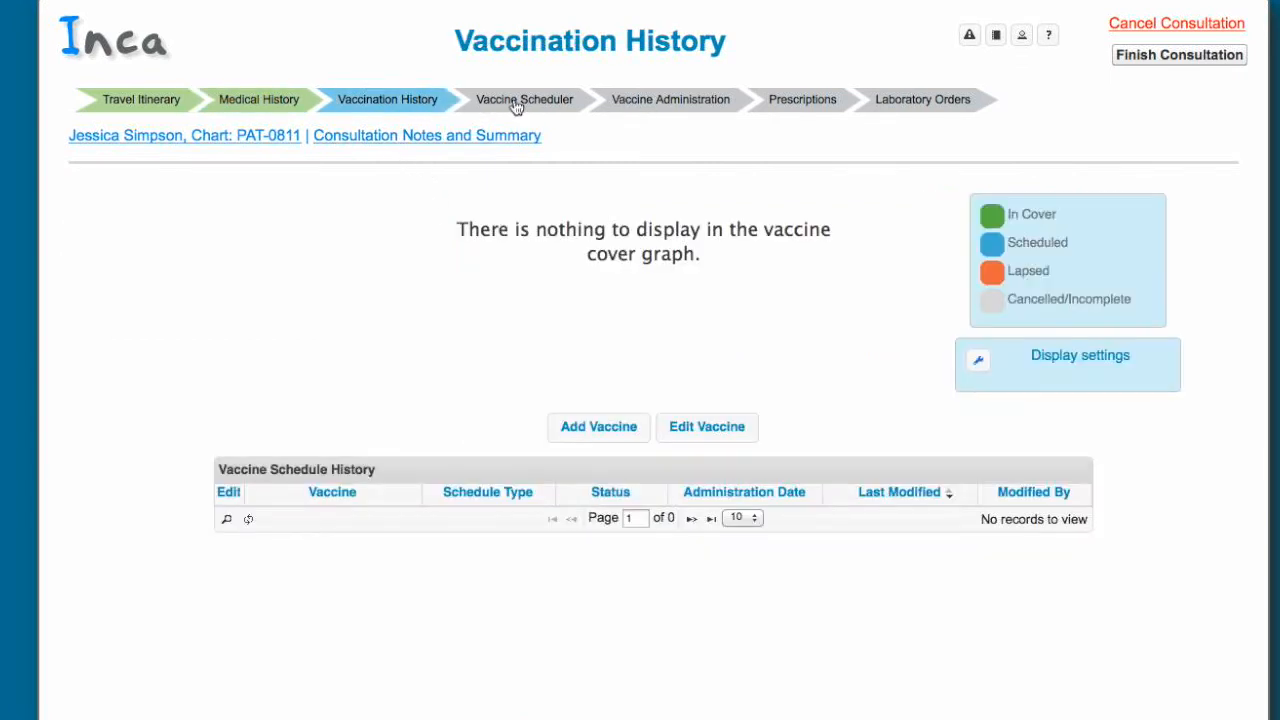
left_click(588, 424)
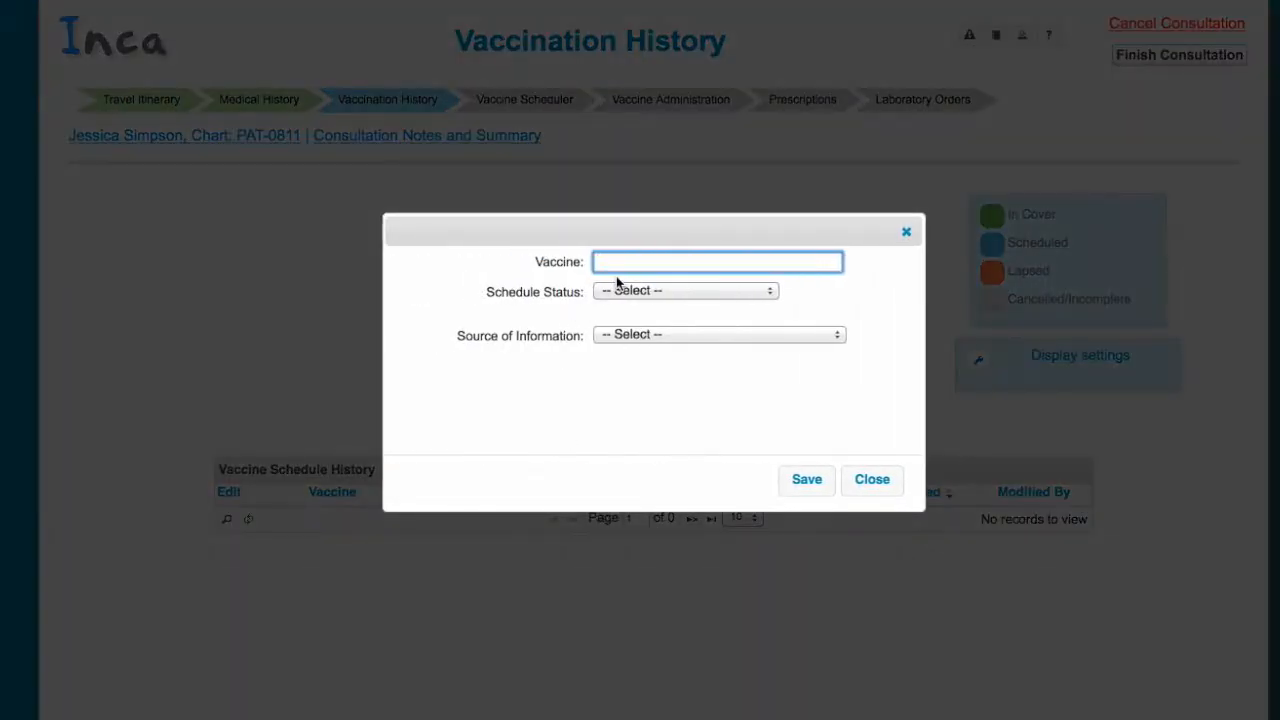
type("tet")
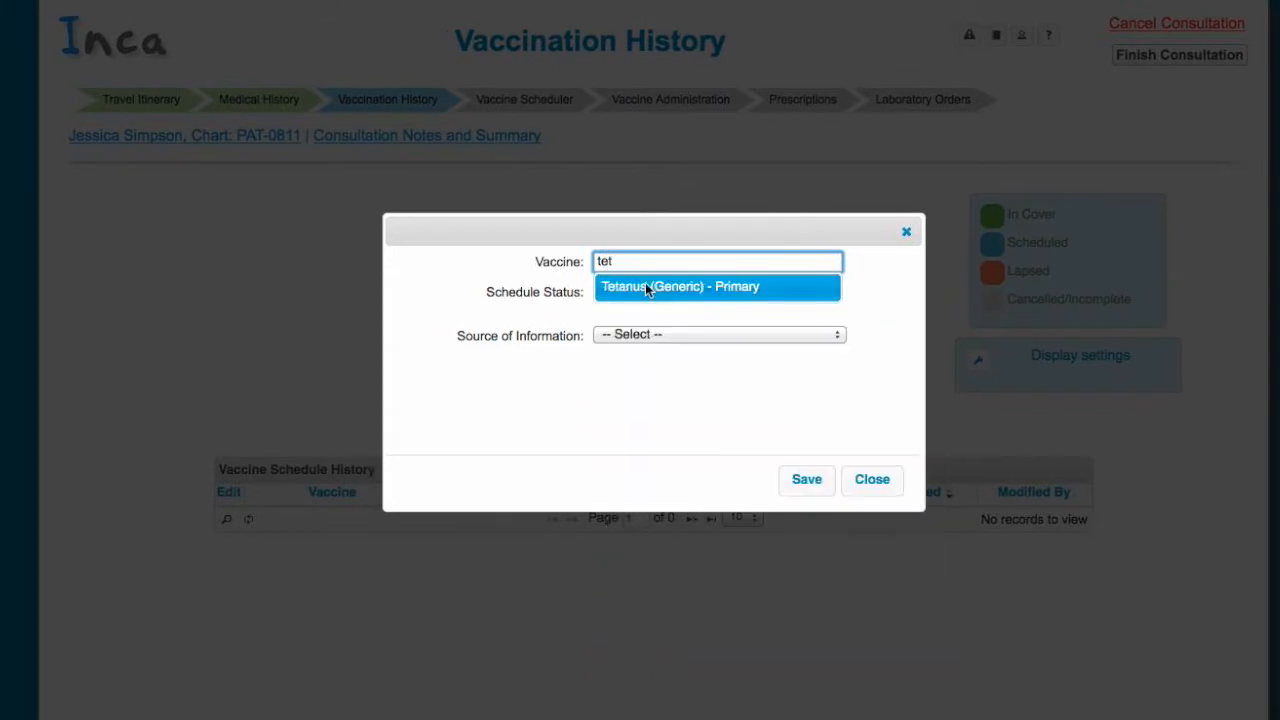
left_click(651, 289)
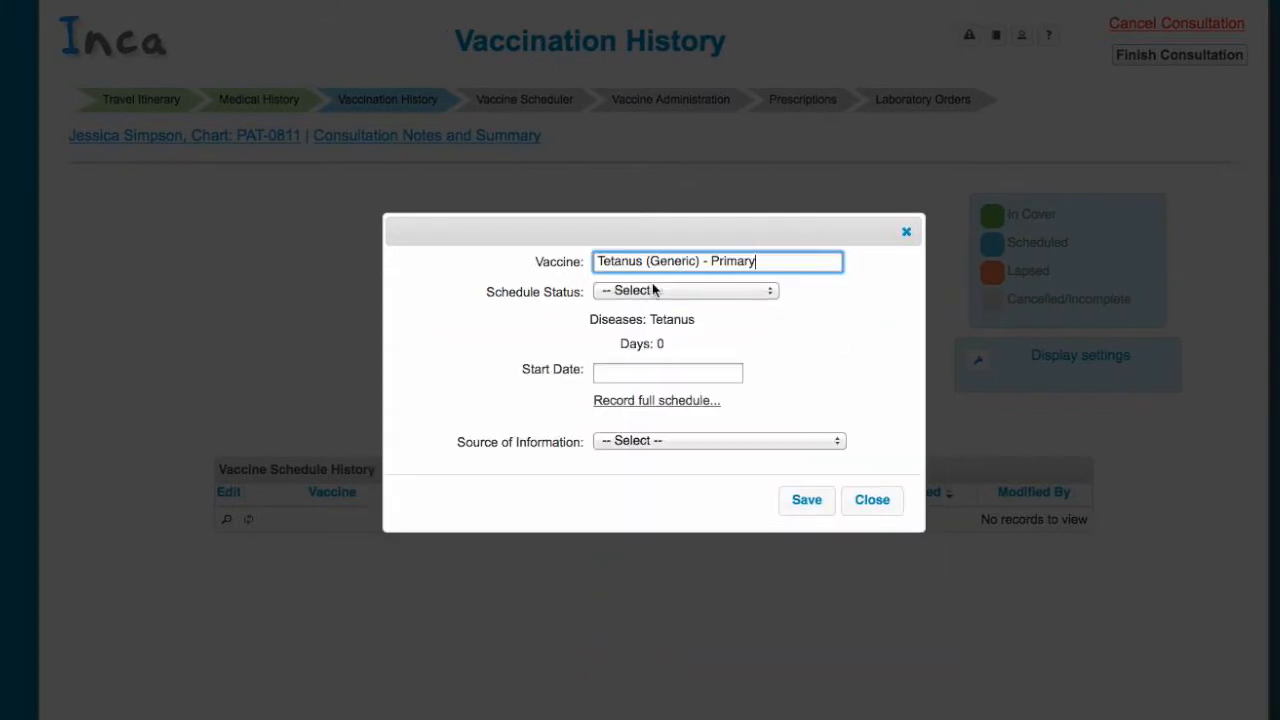
left_click(654, 291)
left_click(660, 322)
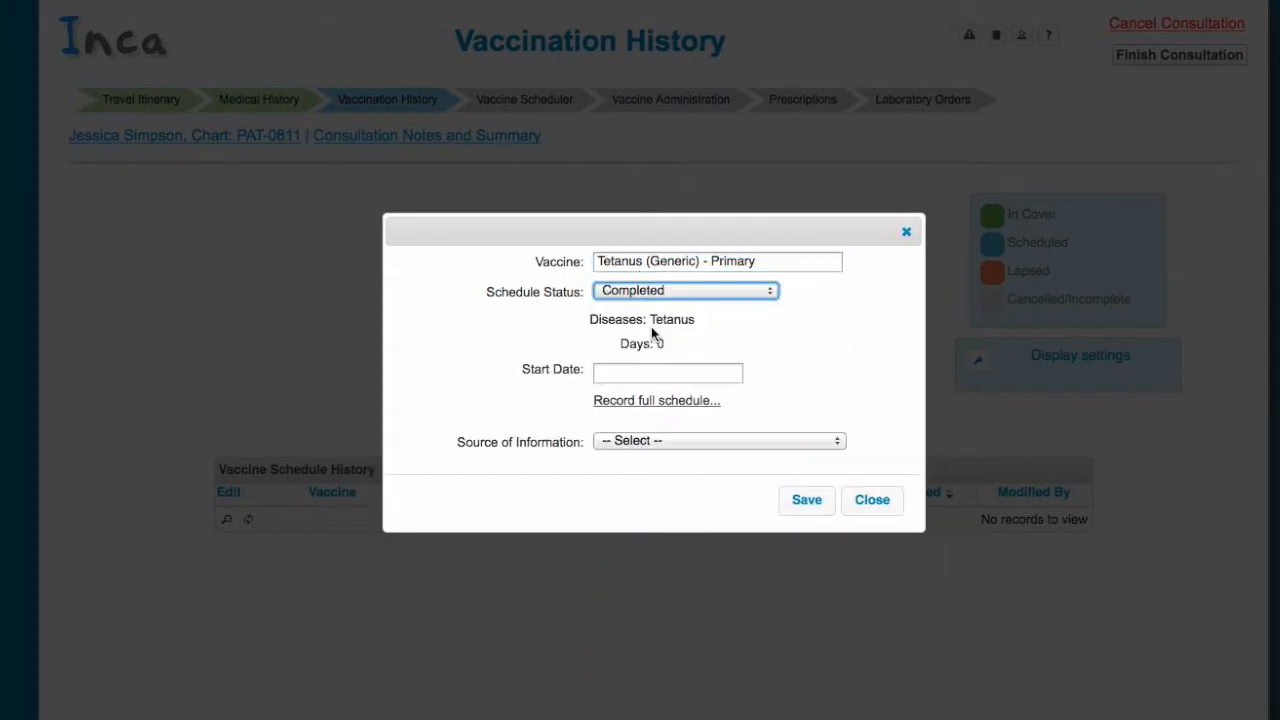
Set the tetanus record's start date to 1 March 2010 and its source to Patient (Verbal), save it and close the form
left_click(668, 373)
left_click(737, 405)
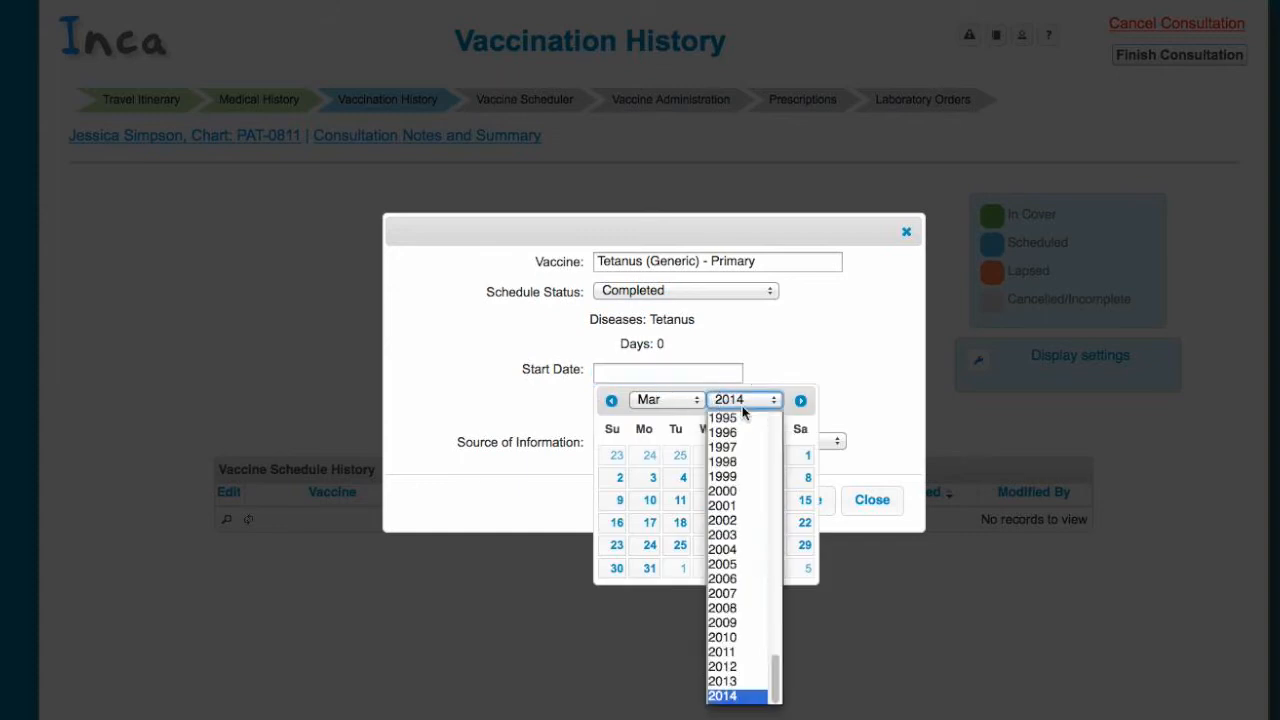
left_click(722, 634)
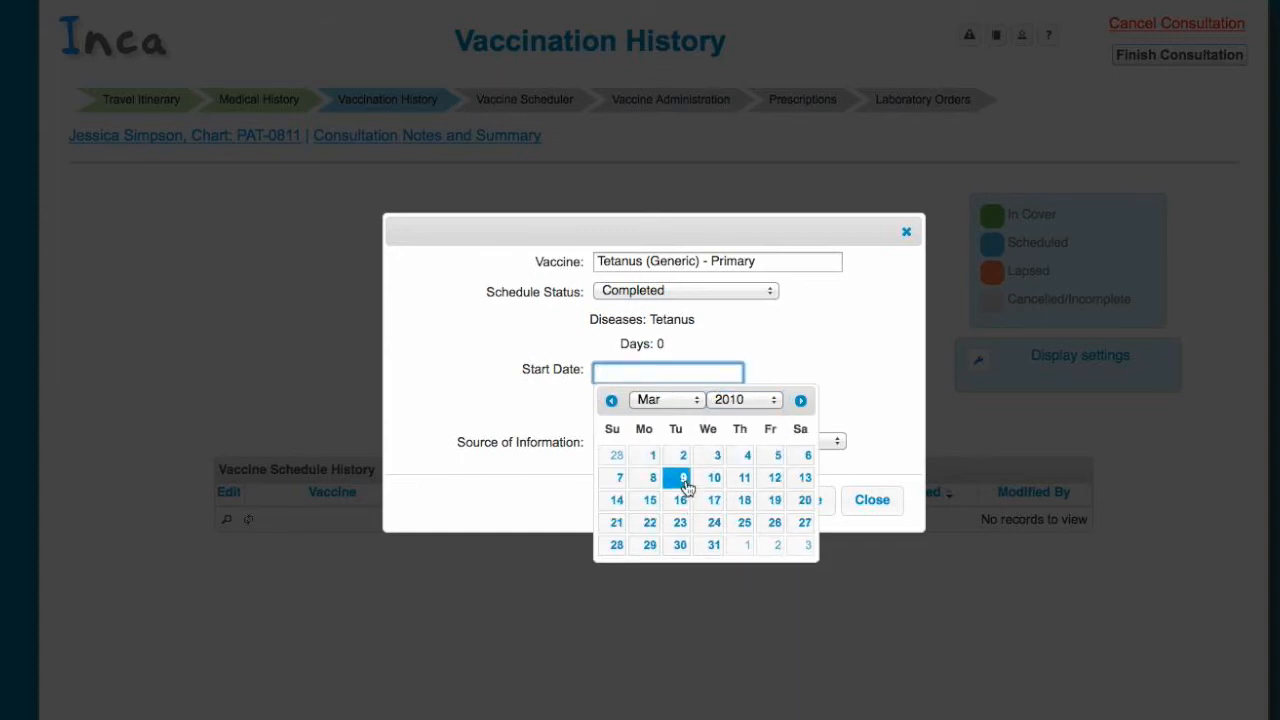
left_click(649, 456)
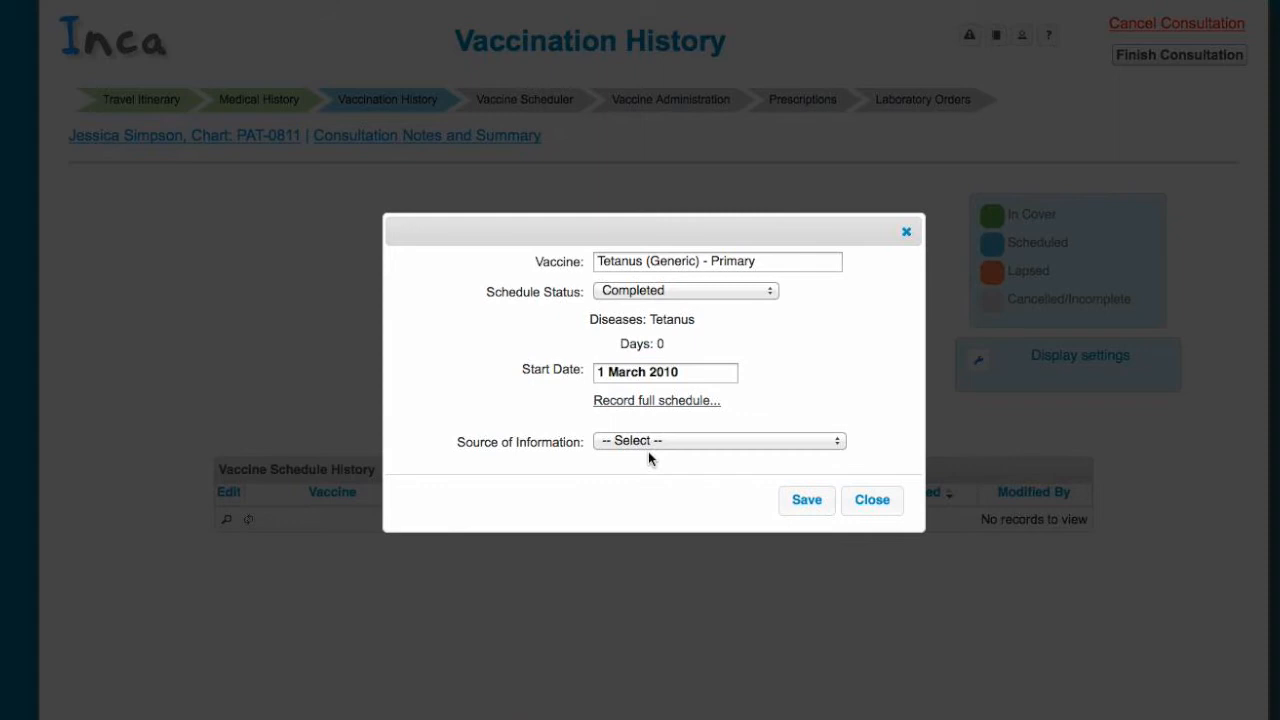
left_click(650, 443)
left_click(652, 472)
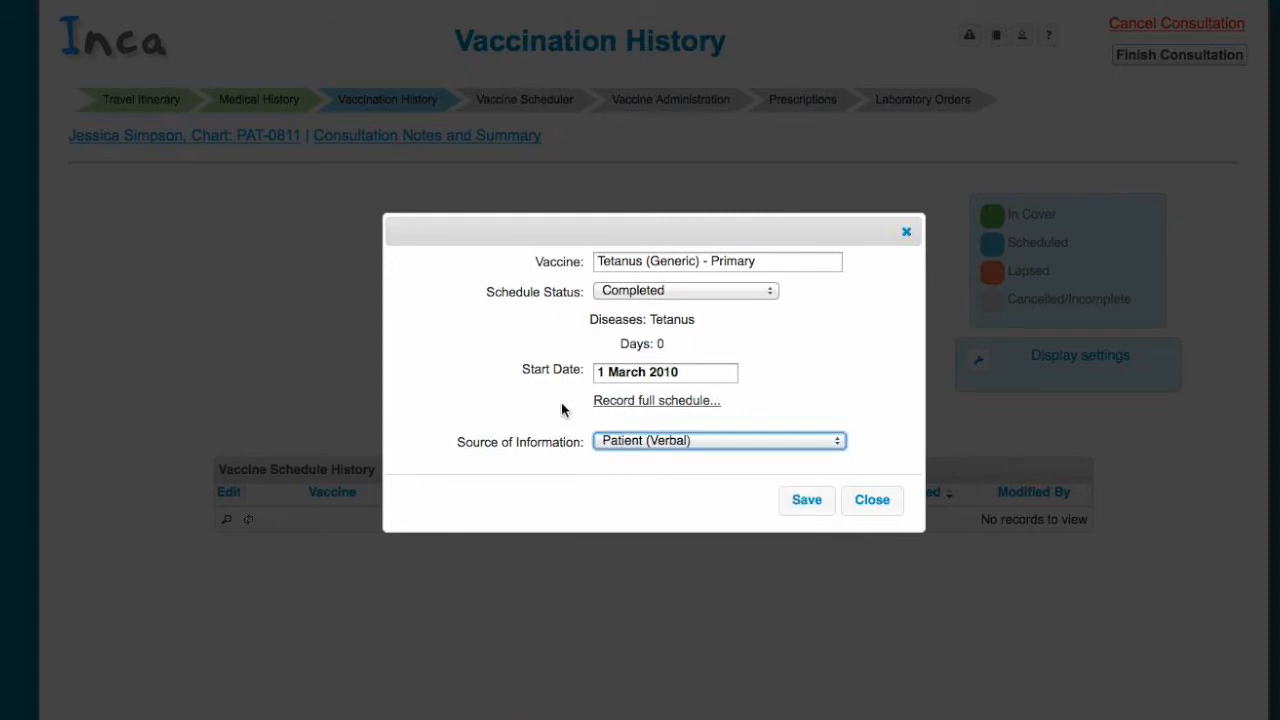
left_click(806, 503)
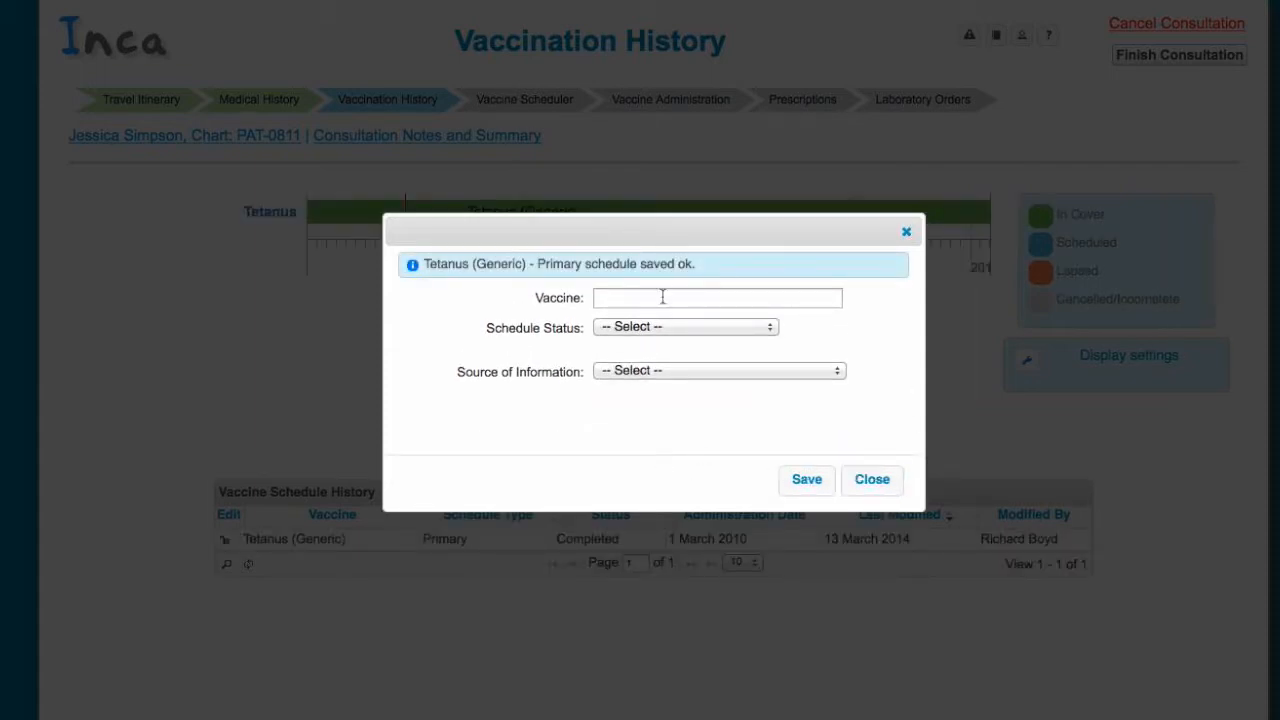
left_click(864, 483)
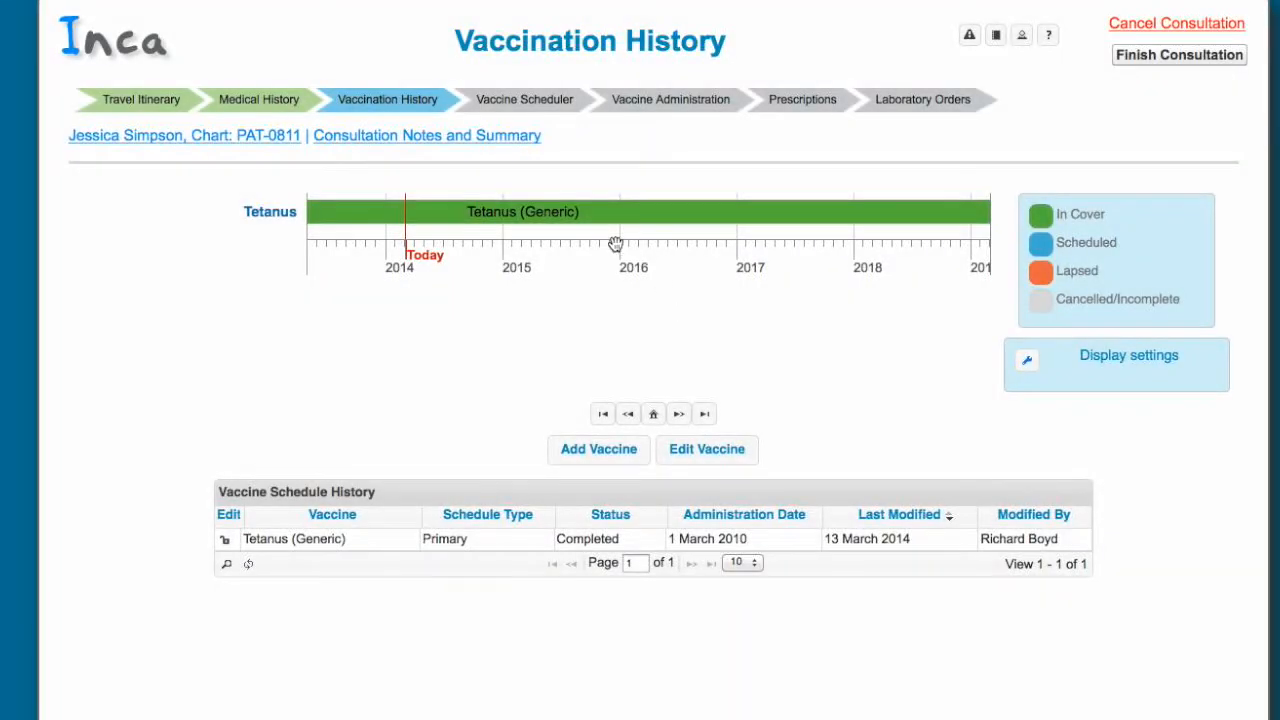
Go to the Vaccine Scheduler, read the WHO statement for Cambodia in the country profile, and close the profile
mouse_move(612, 214)
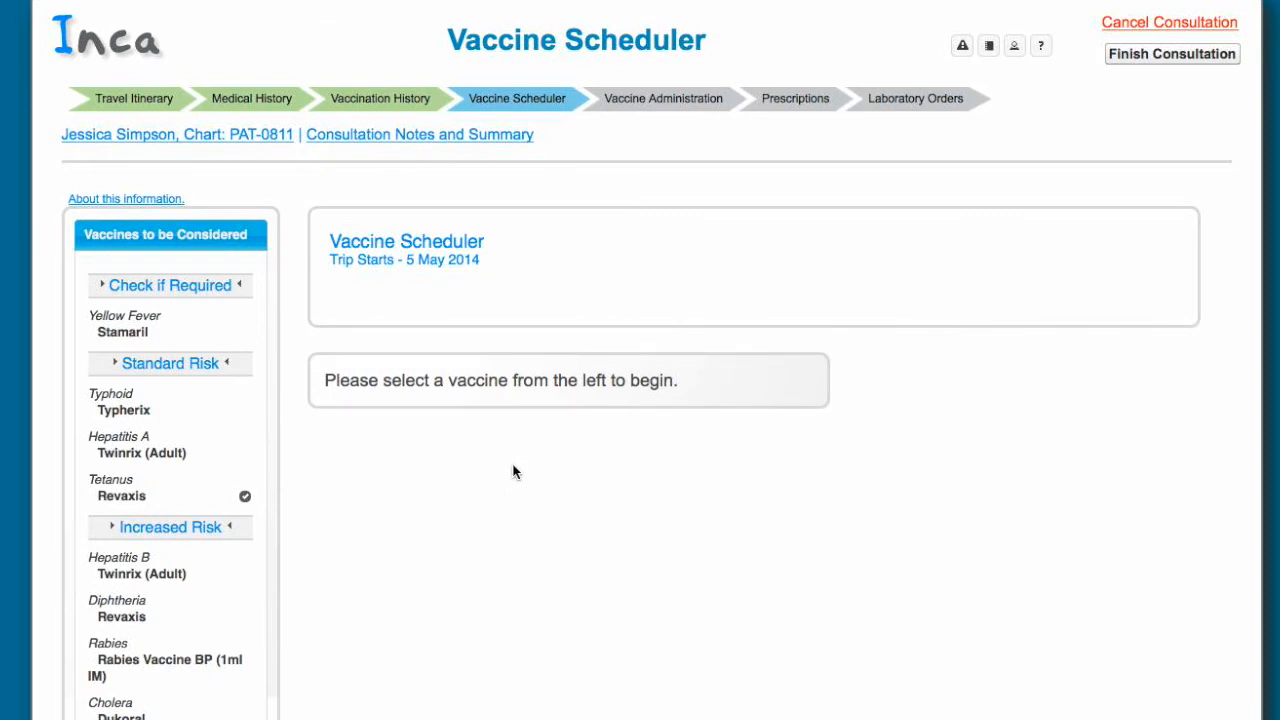
left_click(962, 46)
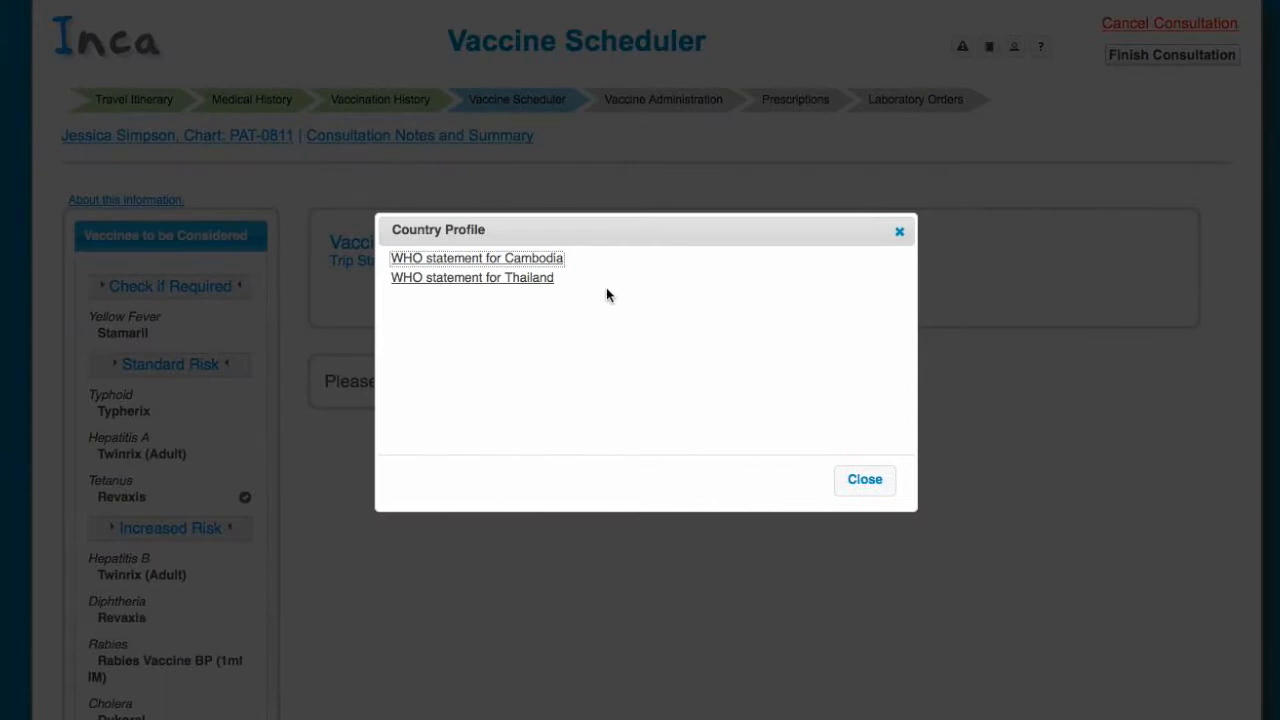
left_click(520, 259)
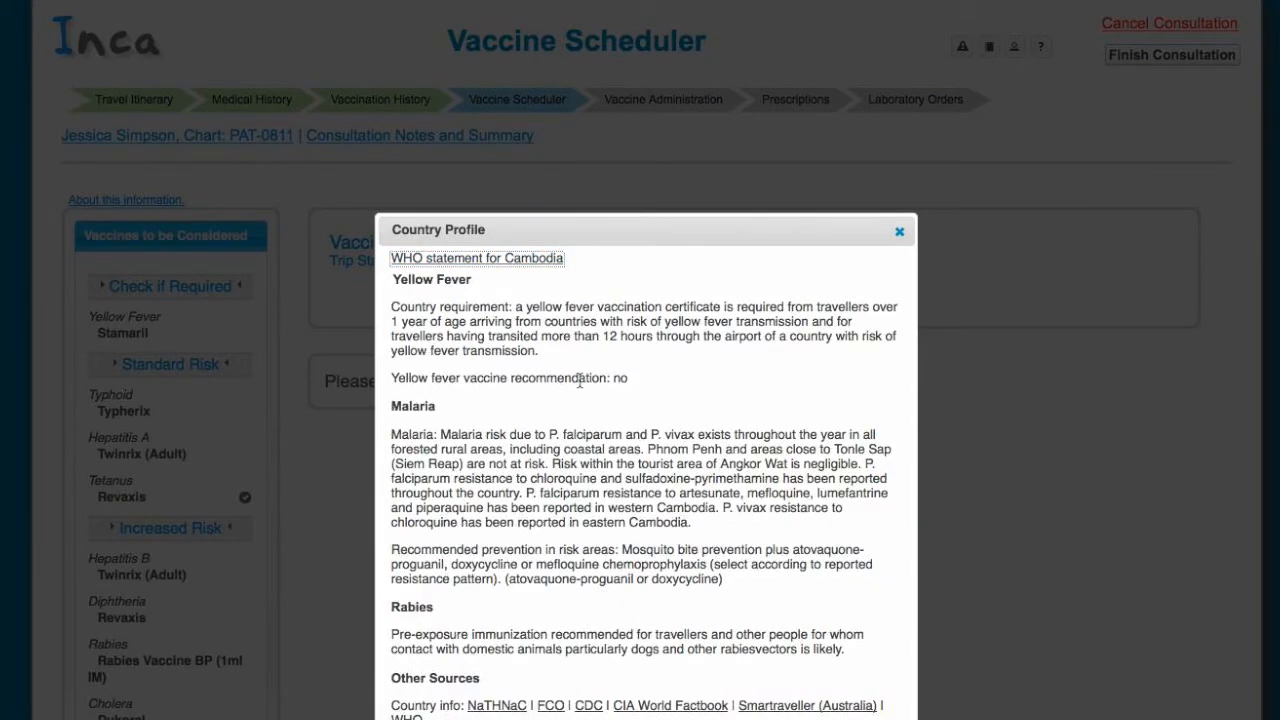
scroll(580, 380, "down", 2)
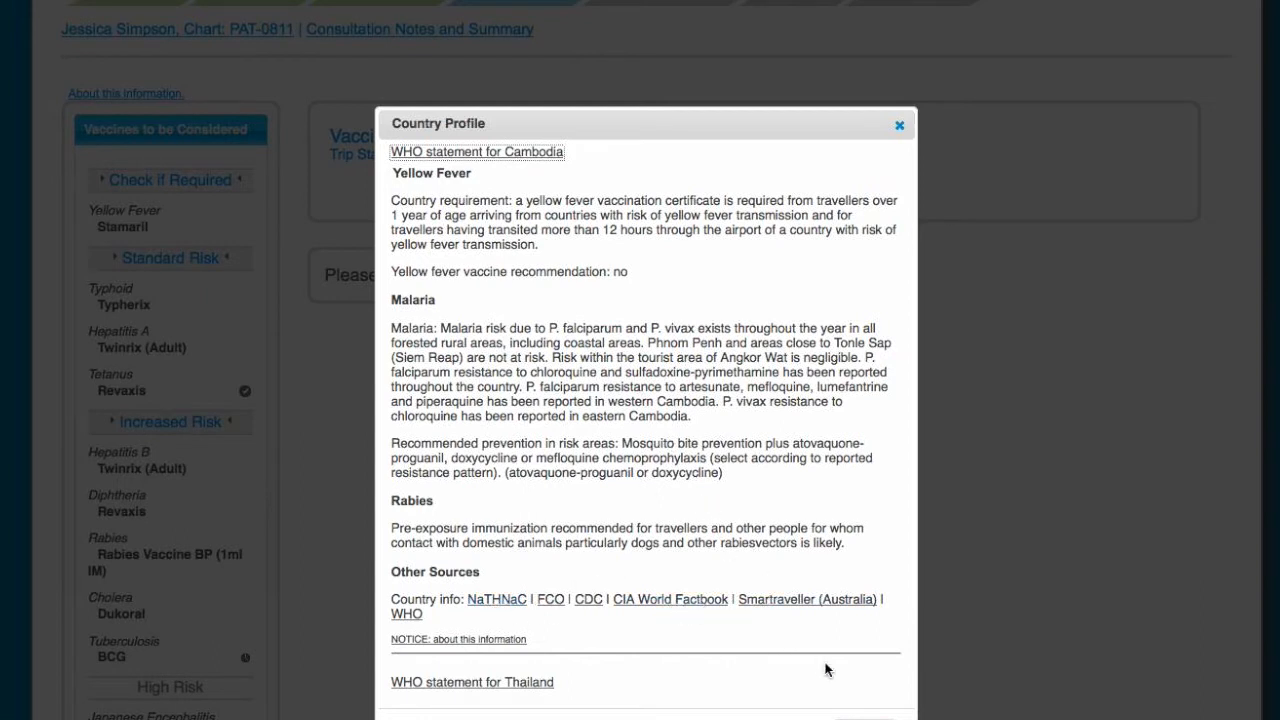
left_click(868, 714)
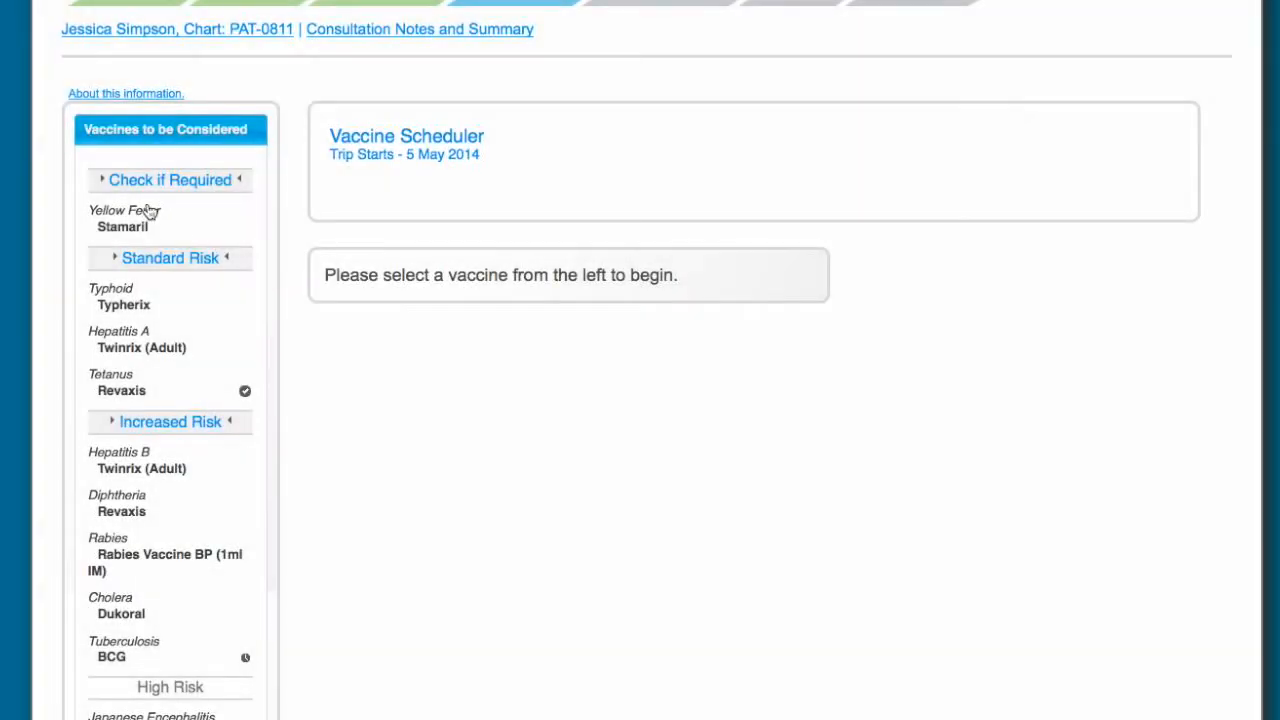
Select Typherix for typhoid from the vaccines to be considered and add its primary schedule
mouse_move(140, 230)
scroll(693, 440, "down", 1)
scroll(695, 445, "up", 2)
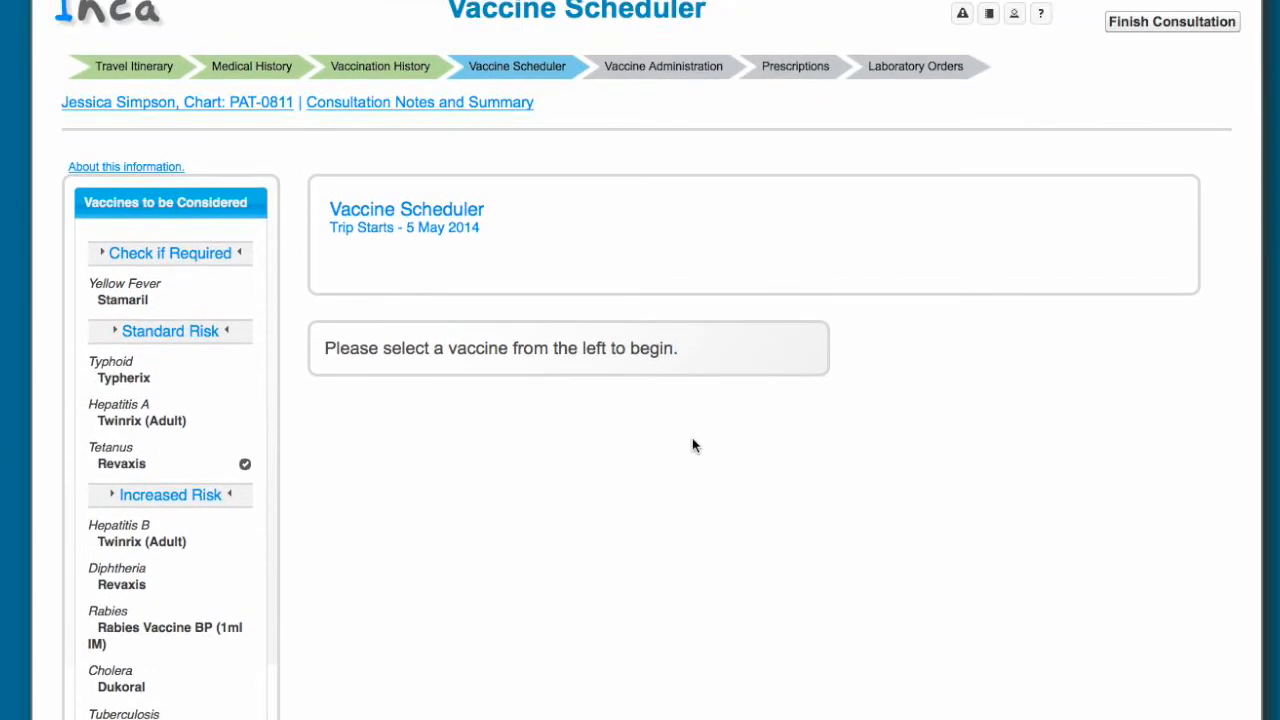
scroll(693, 445, "up", 1)
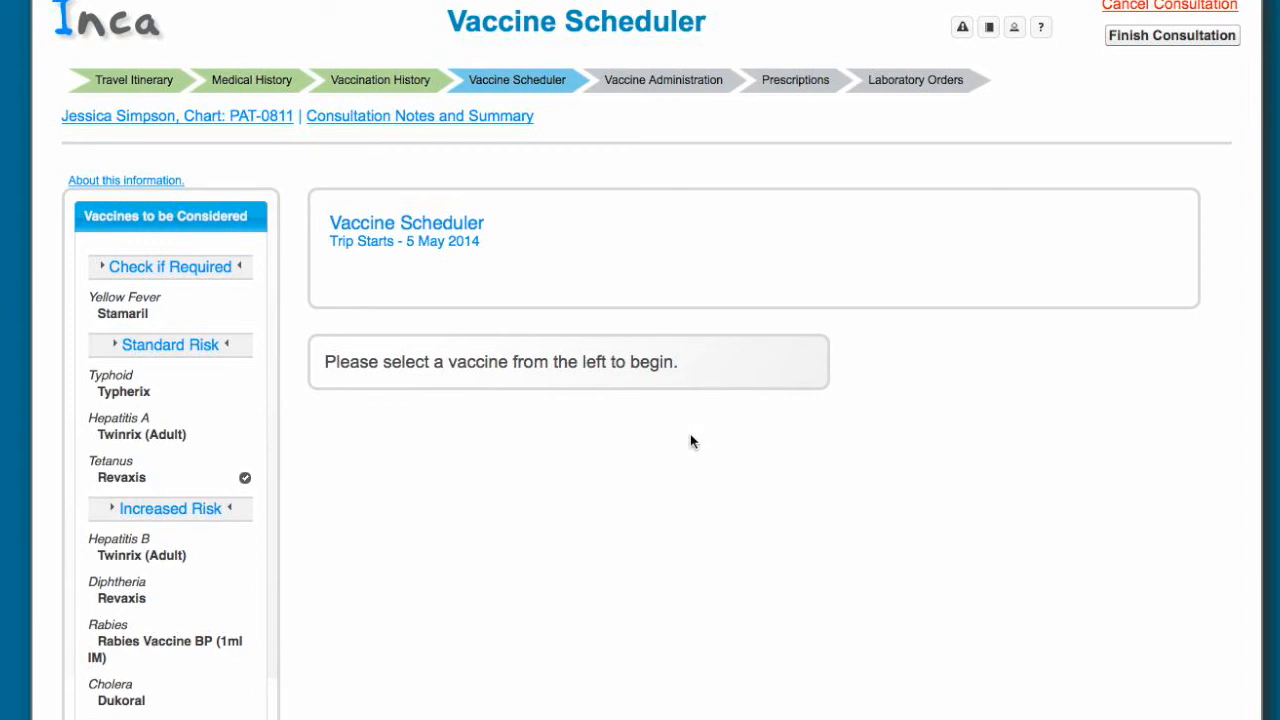
scroll(329, 426, "up", 1)
scroll(329, 431, "down", 3)
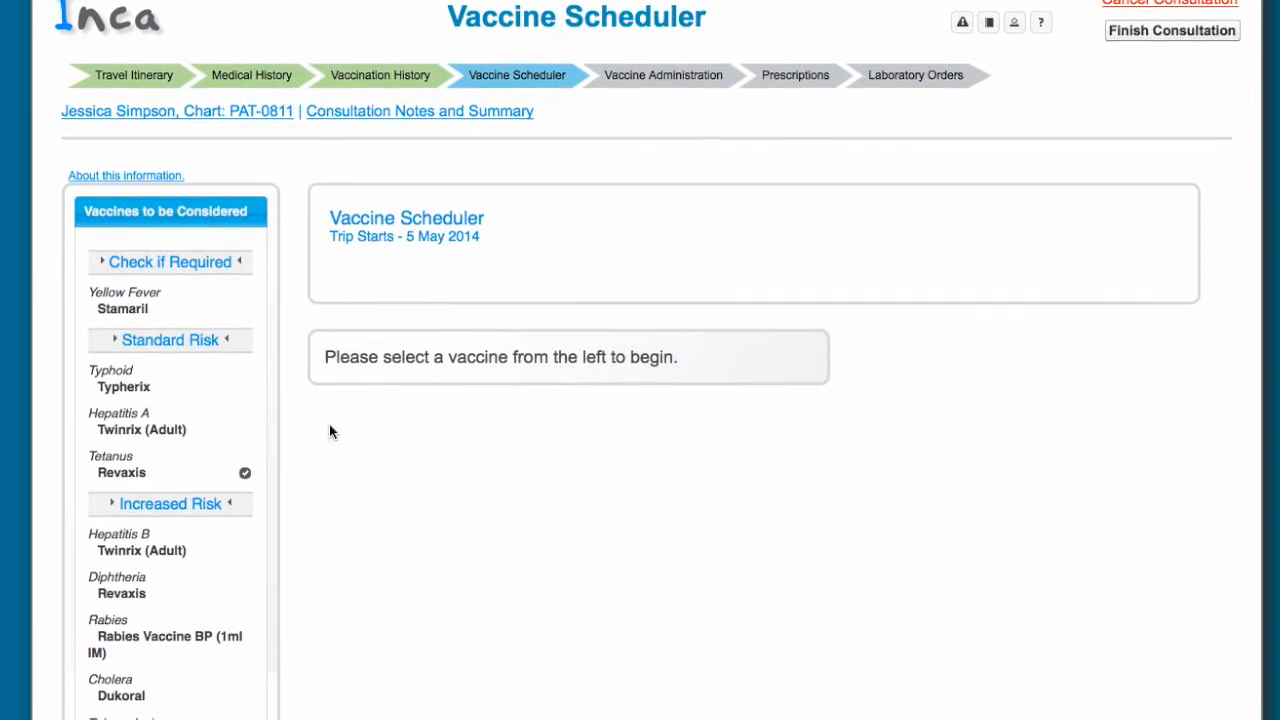
left_click(128, 294)
scroll(368, 393, "down", 5)
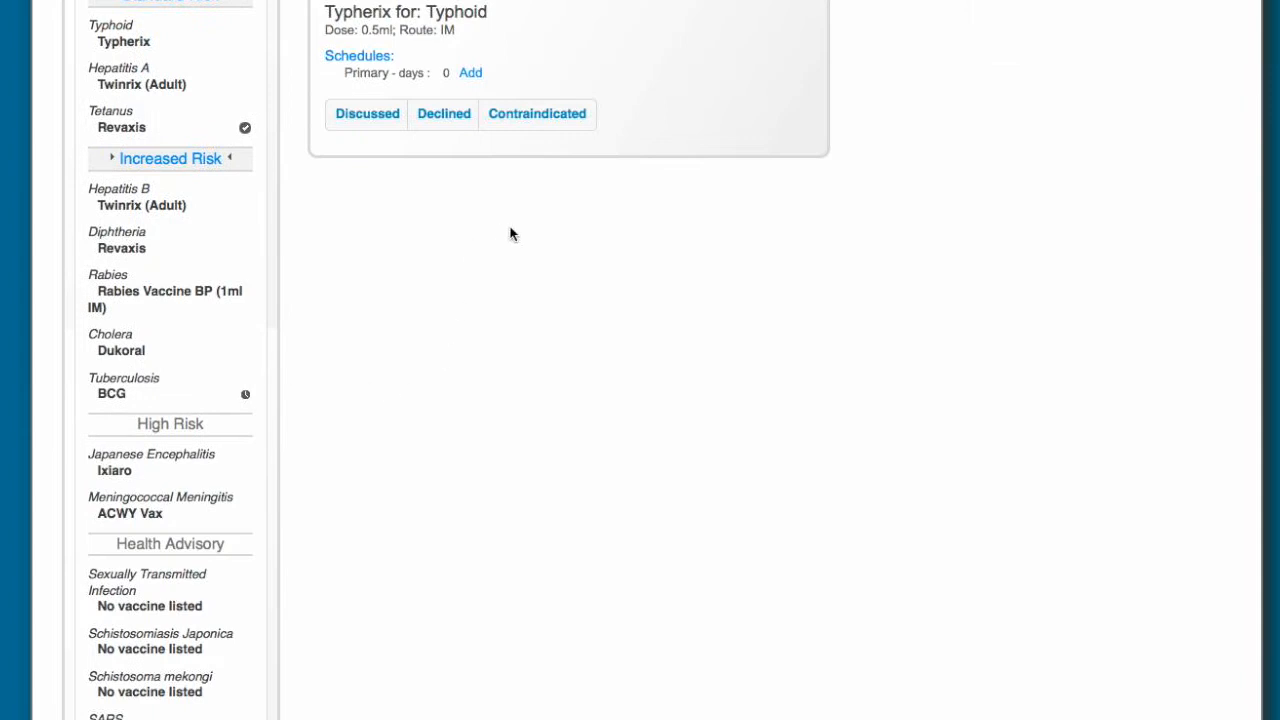
left_click(470, 75)
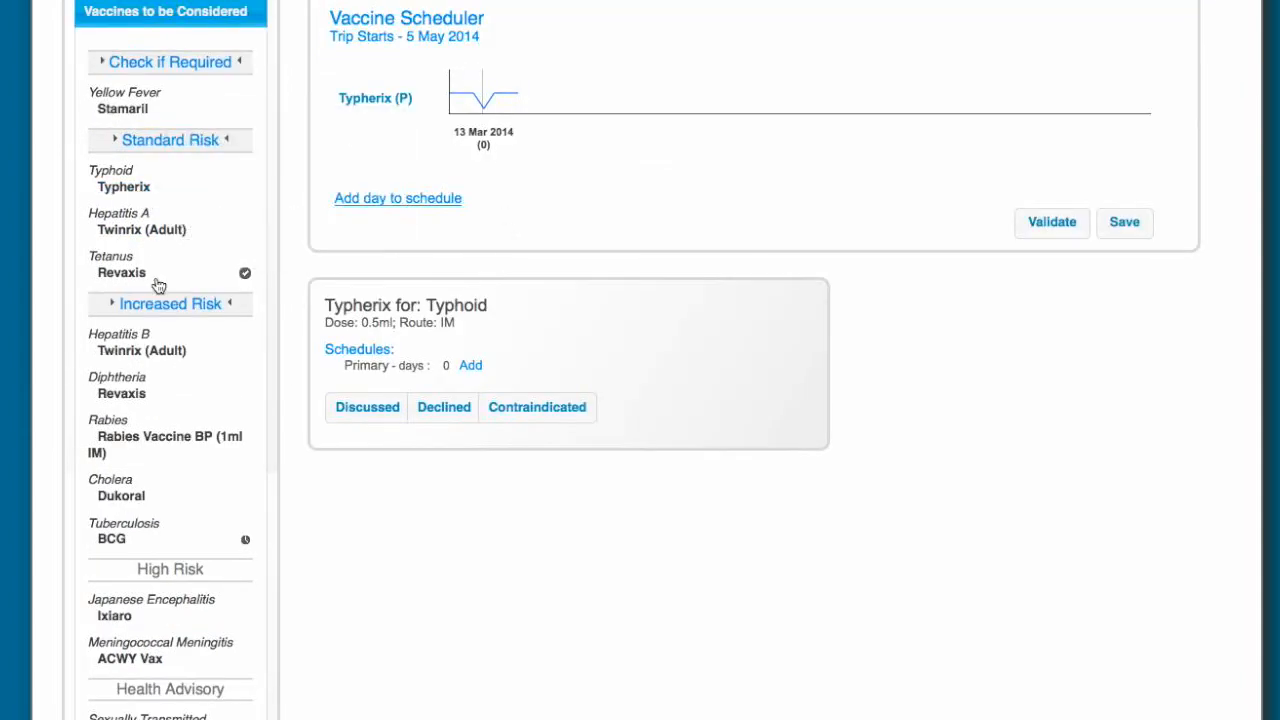
Look up the alternative vaccines available for Typhoid in the full list of diseases
scroll(198, 286, "down", 5)
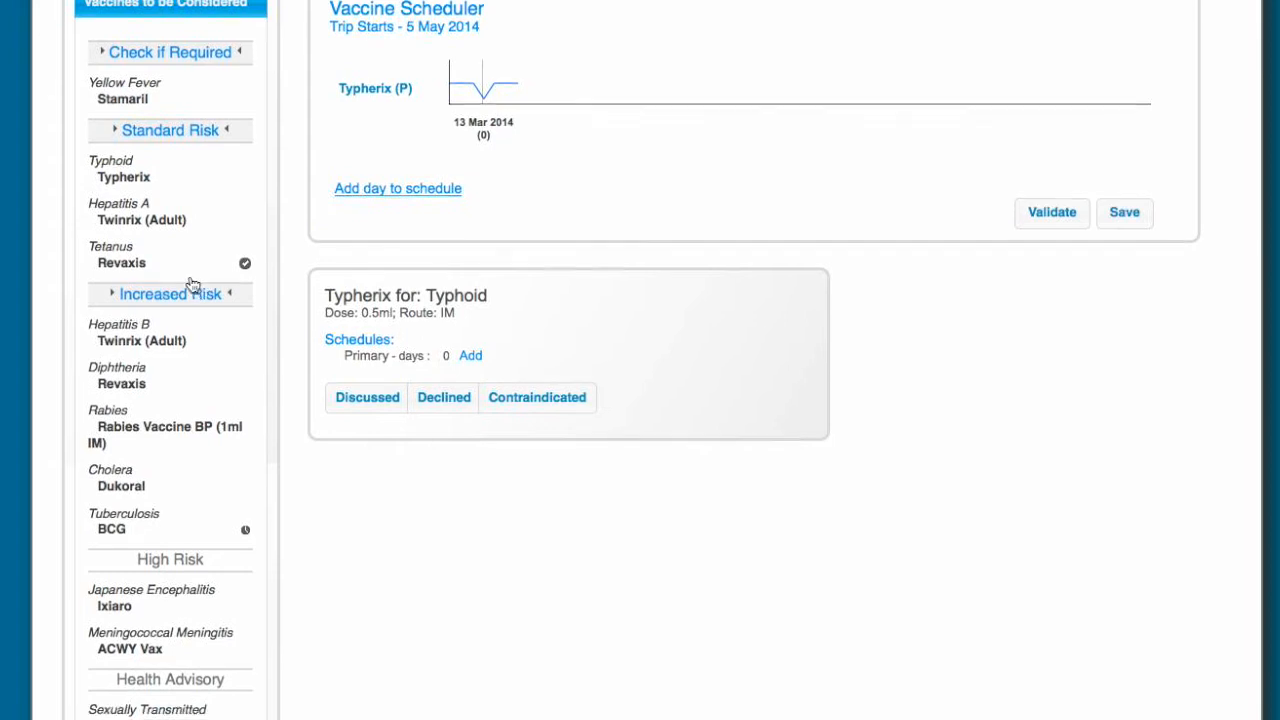
scroll(190, 287, "down", 10)
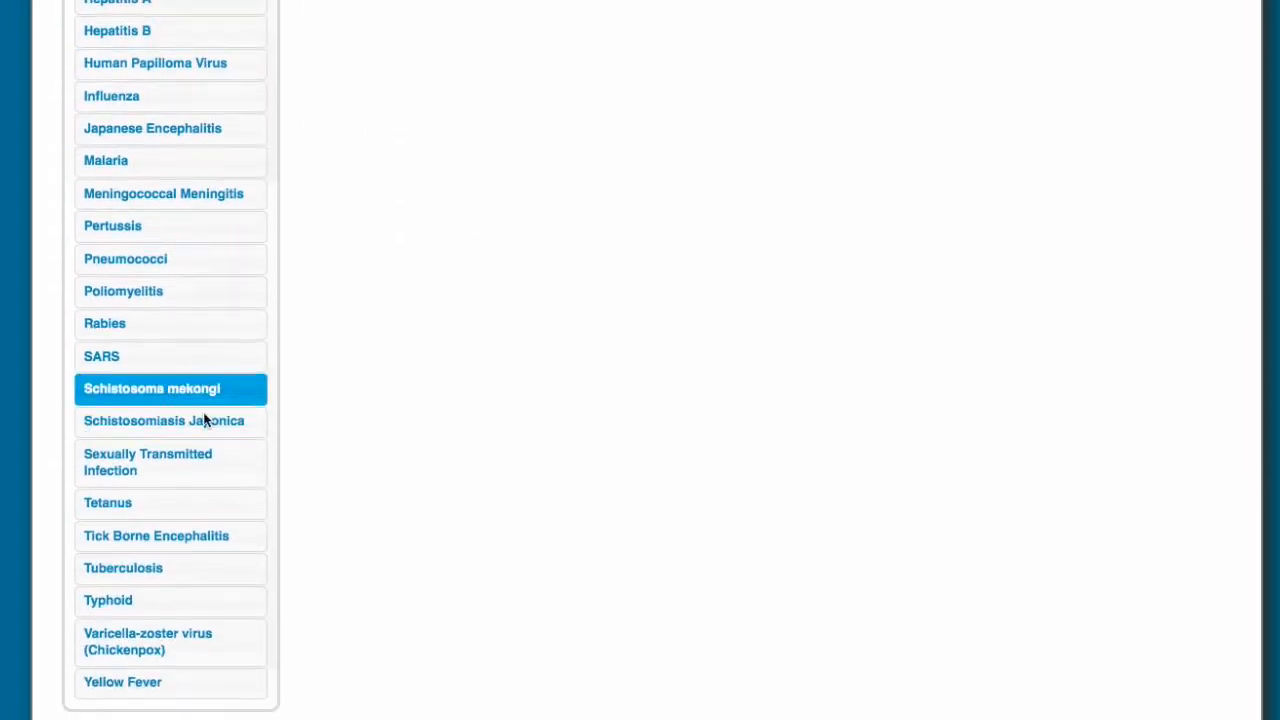
left_click(151, 600)
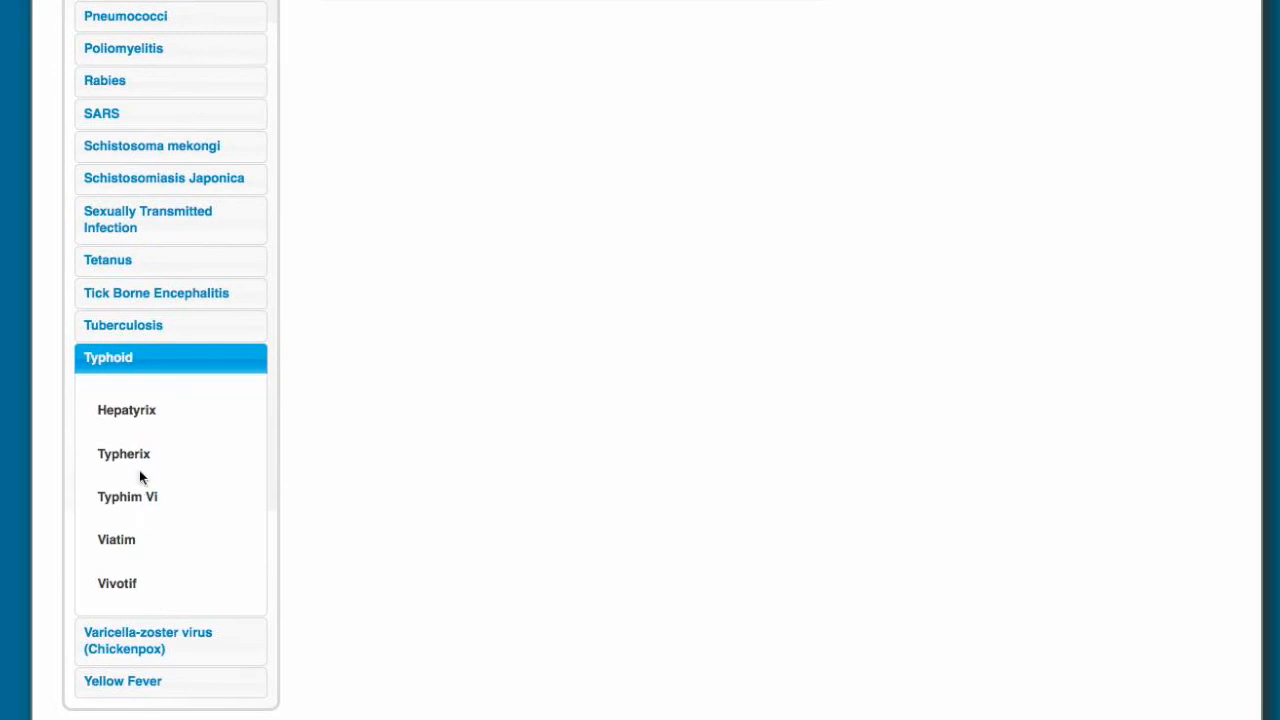
scroll(257, 375, "up", 4)
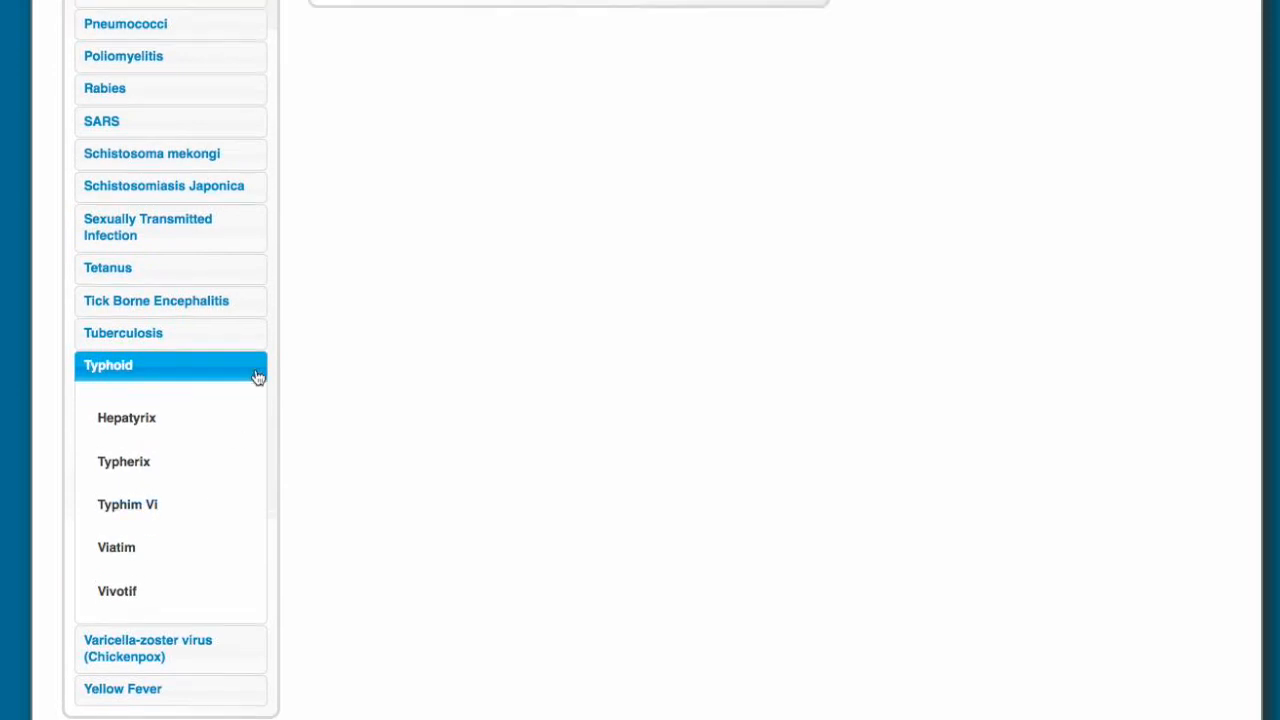
scroll(257, 377, "up", 4)
Return to the vaccines to be considered, choose Twinrix (Adult), and add its primary schedule of days 0, 30 and 180
left_click(189, 250)
left_click(171, 454)
scroll(209, 466, "down", 6)
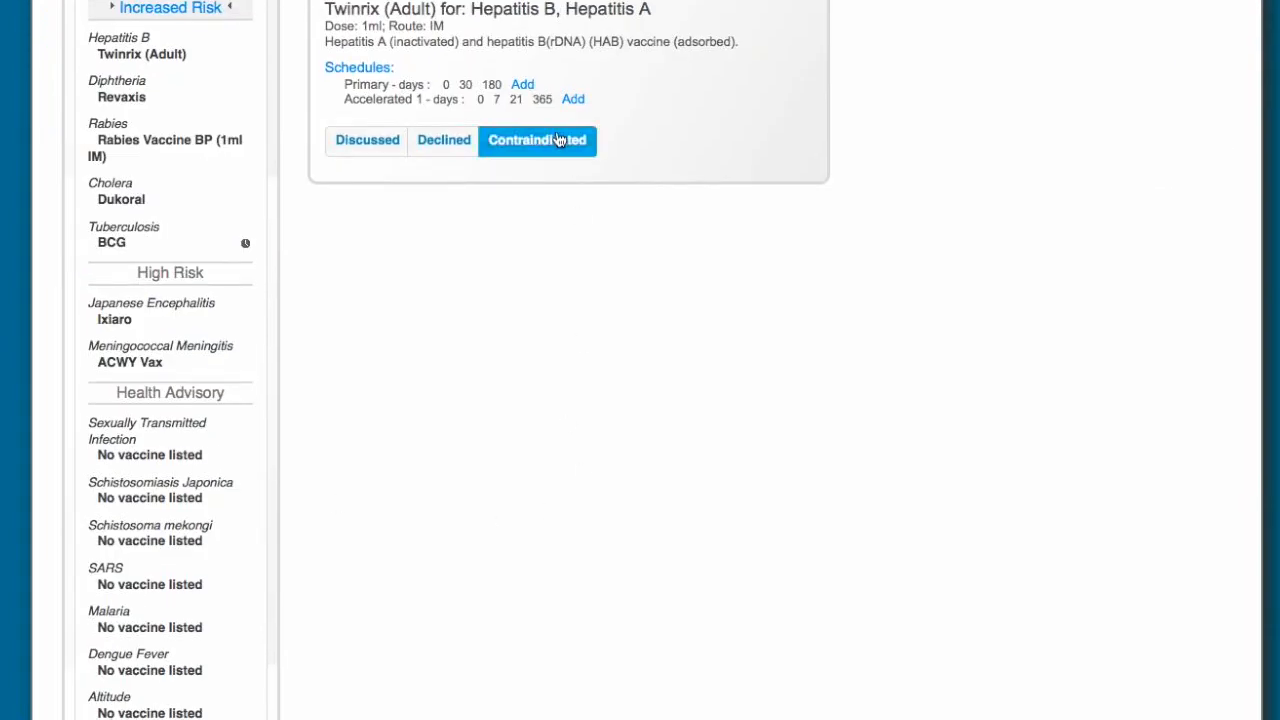
scroll(514, 90, "up", 3)
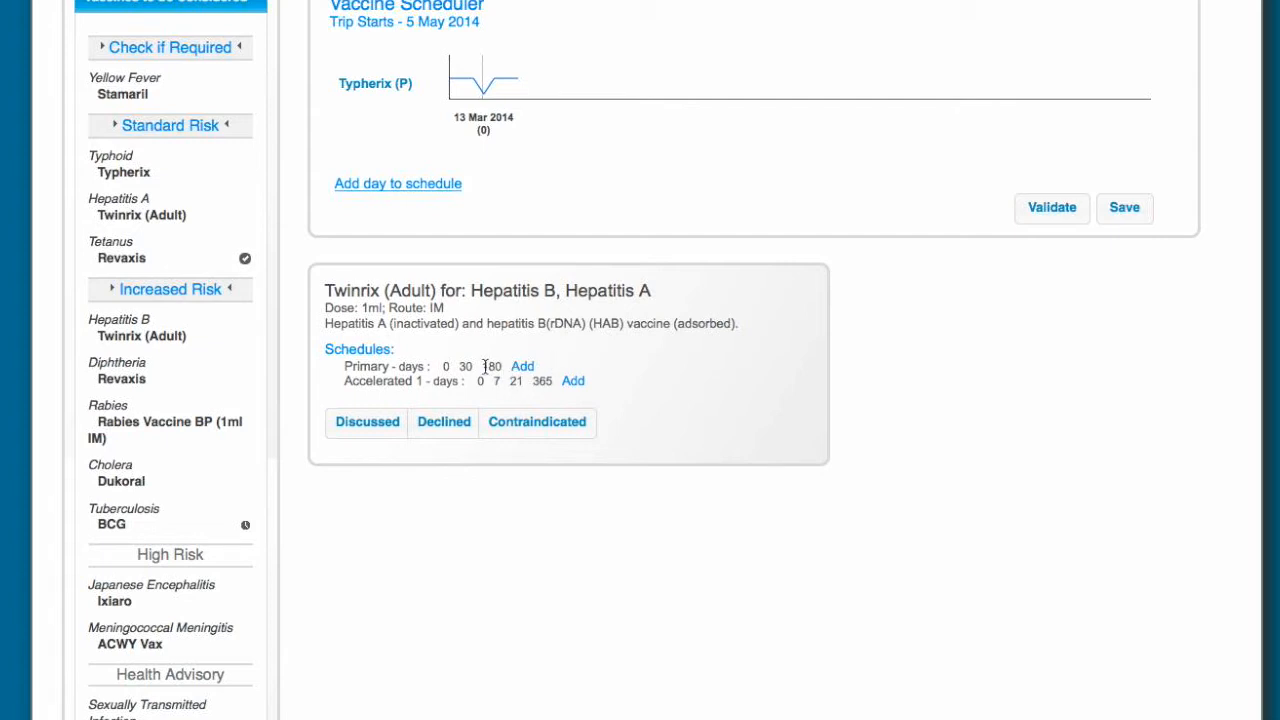
scroll(590, 367, "down", 1)
scroll(588, 367, "up", 3)
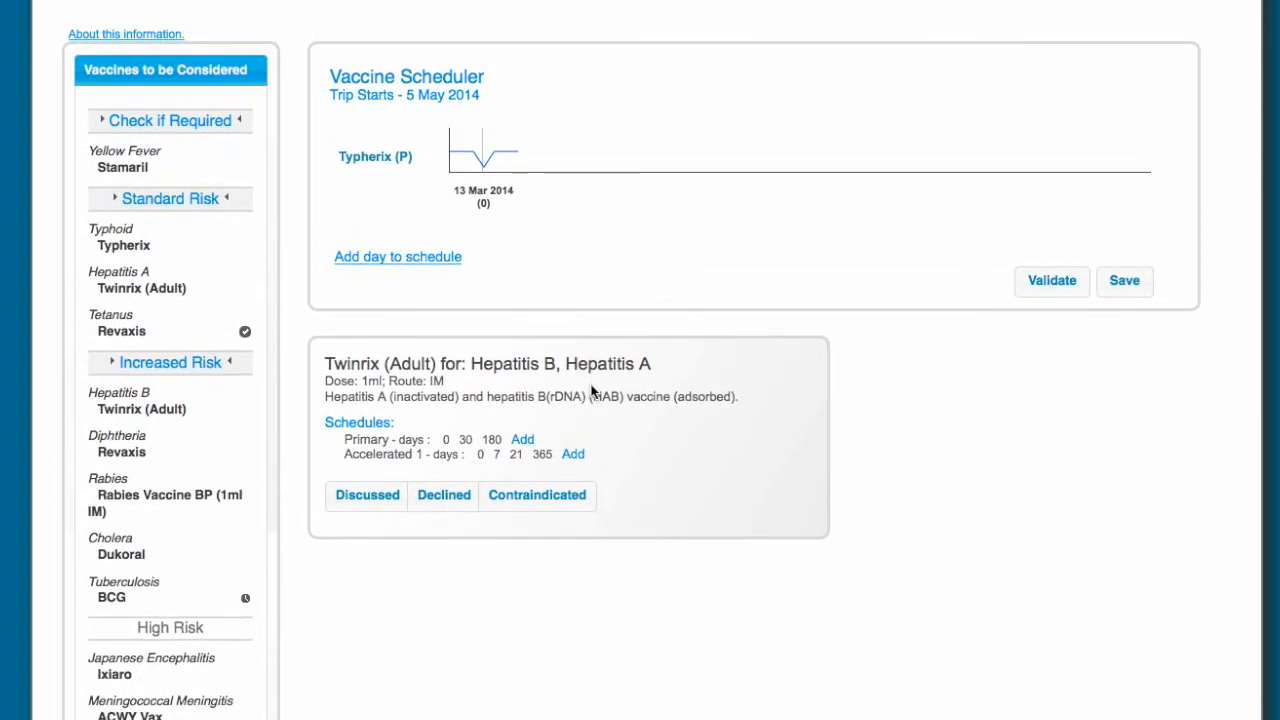
left_click(522, 439)
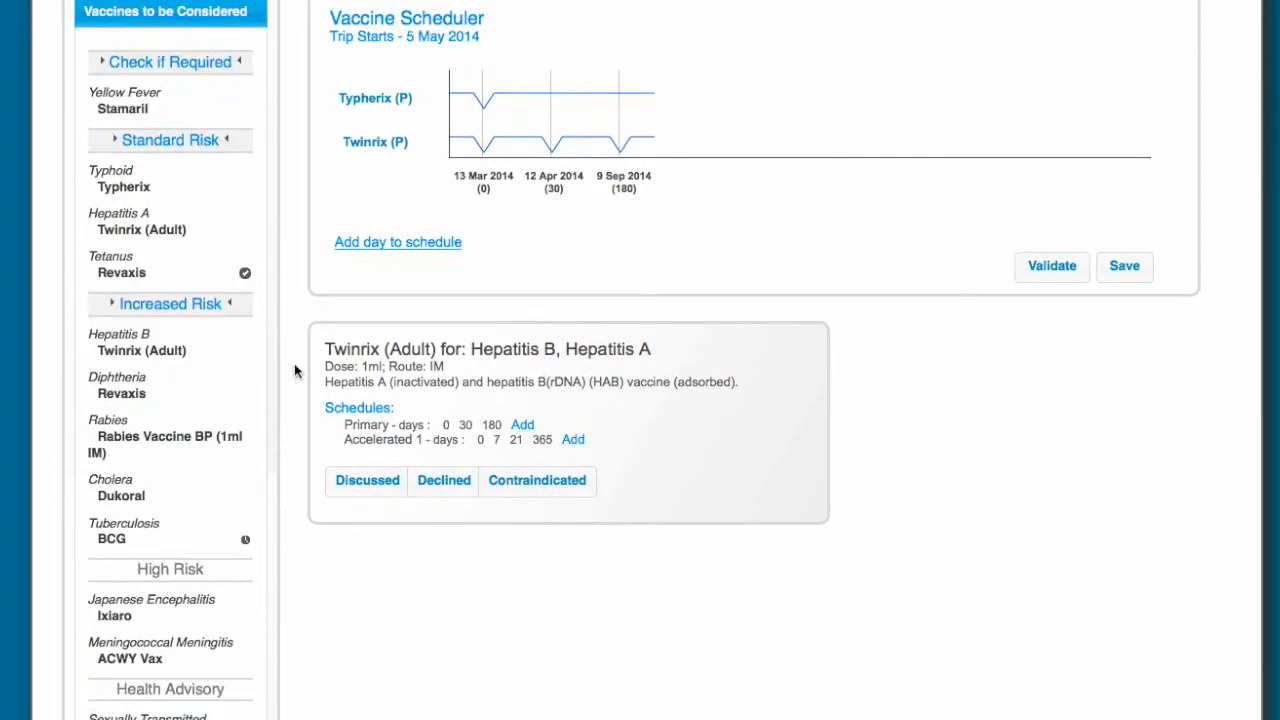
Show the Revaxis details for tetanus and check the patient's existing cover
left_click(121, 278)
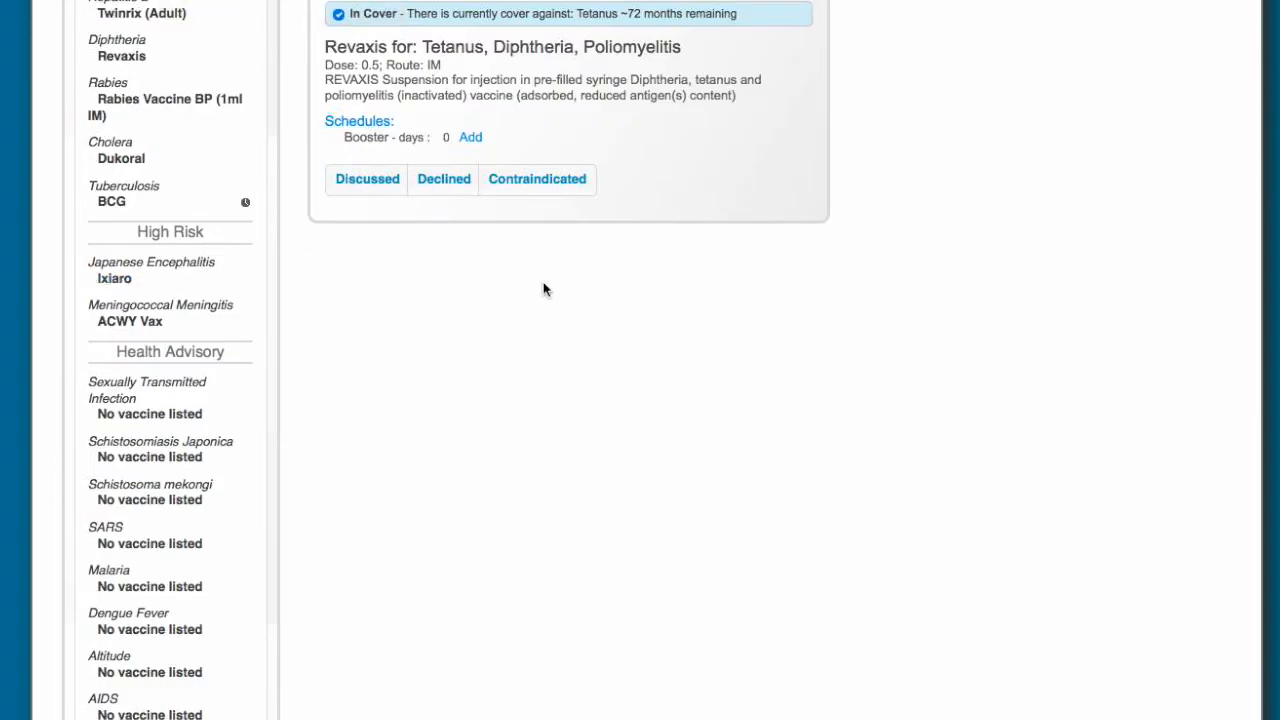
scroll(543, 289, "up", 4)
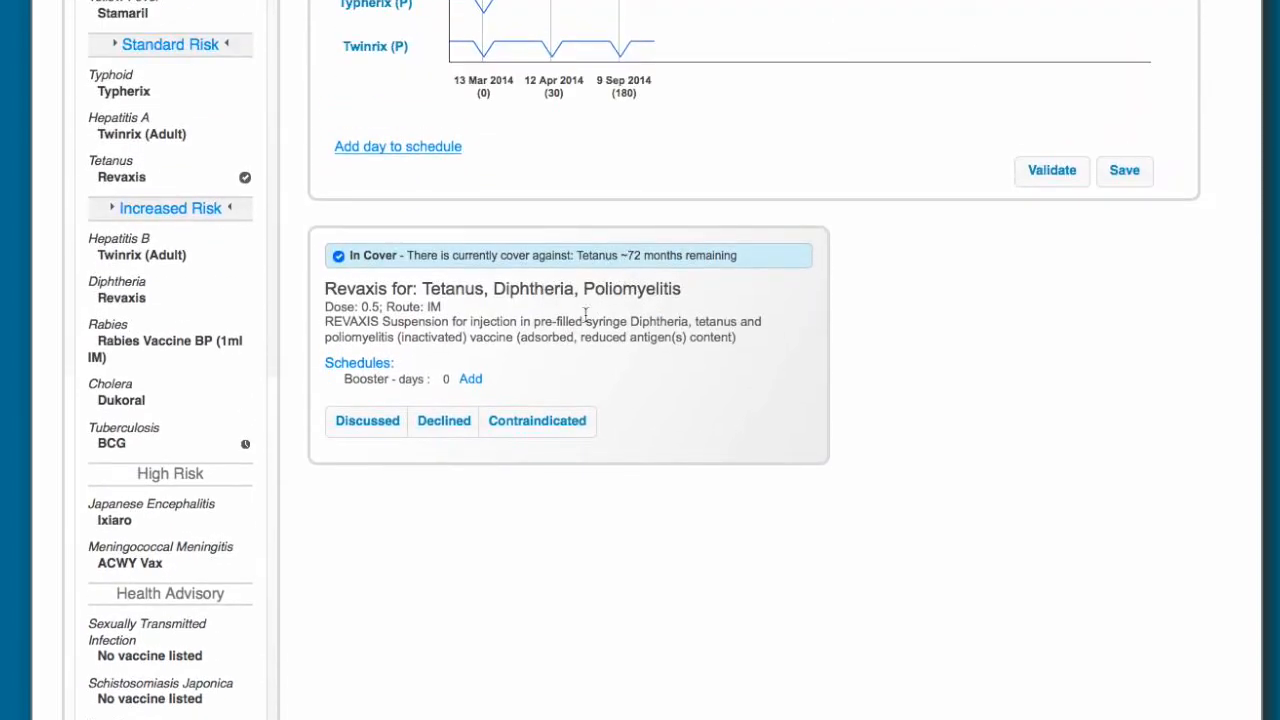
scroll(568, 338, "up", 2)
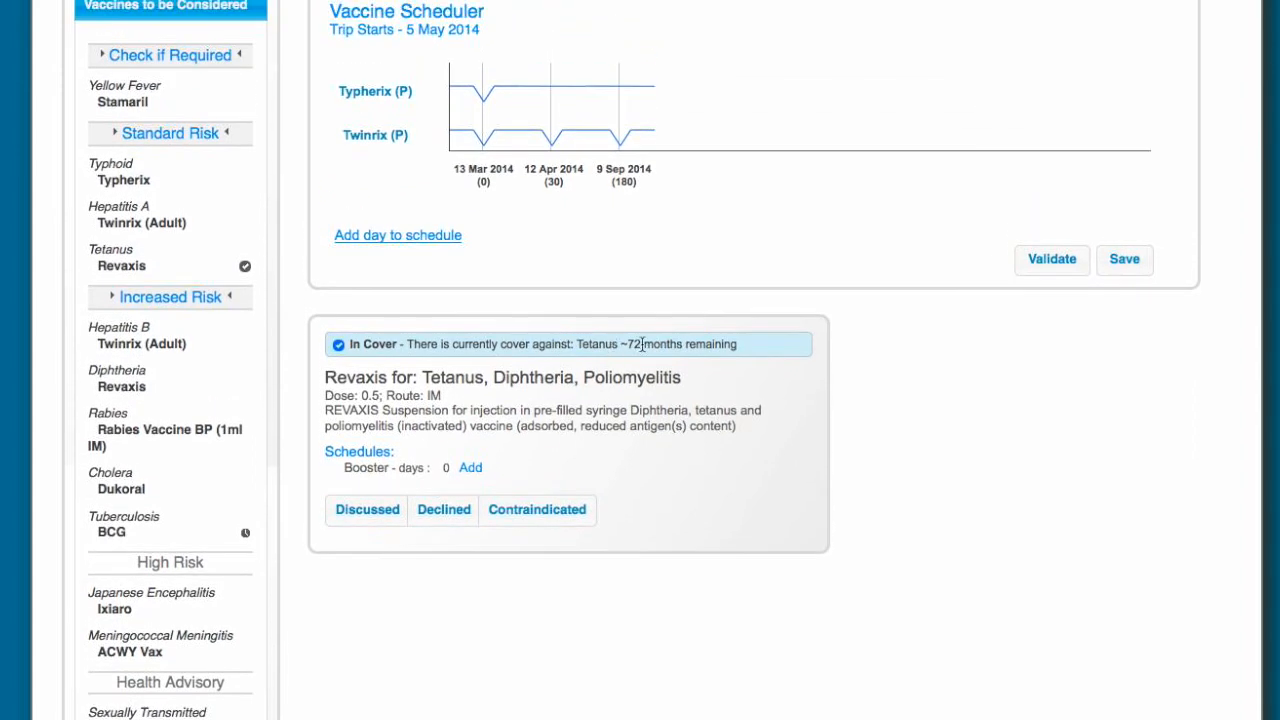
Add the Revaxis booster schedule for day 0 and review the updated vaccine timeline
left_click(474, 476)
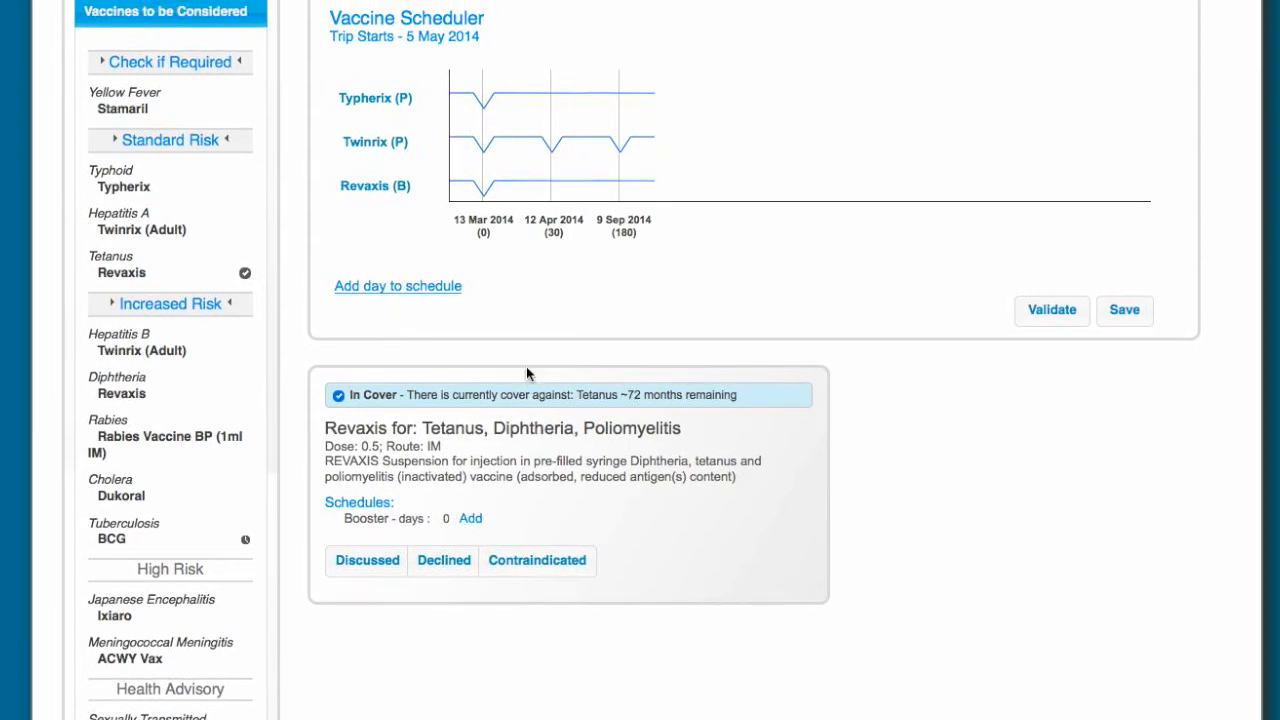
scroll(527, 373, "down", 1)
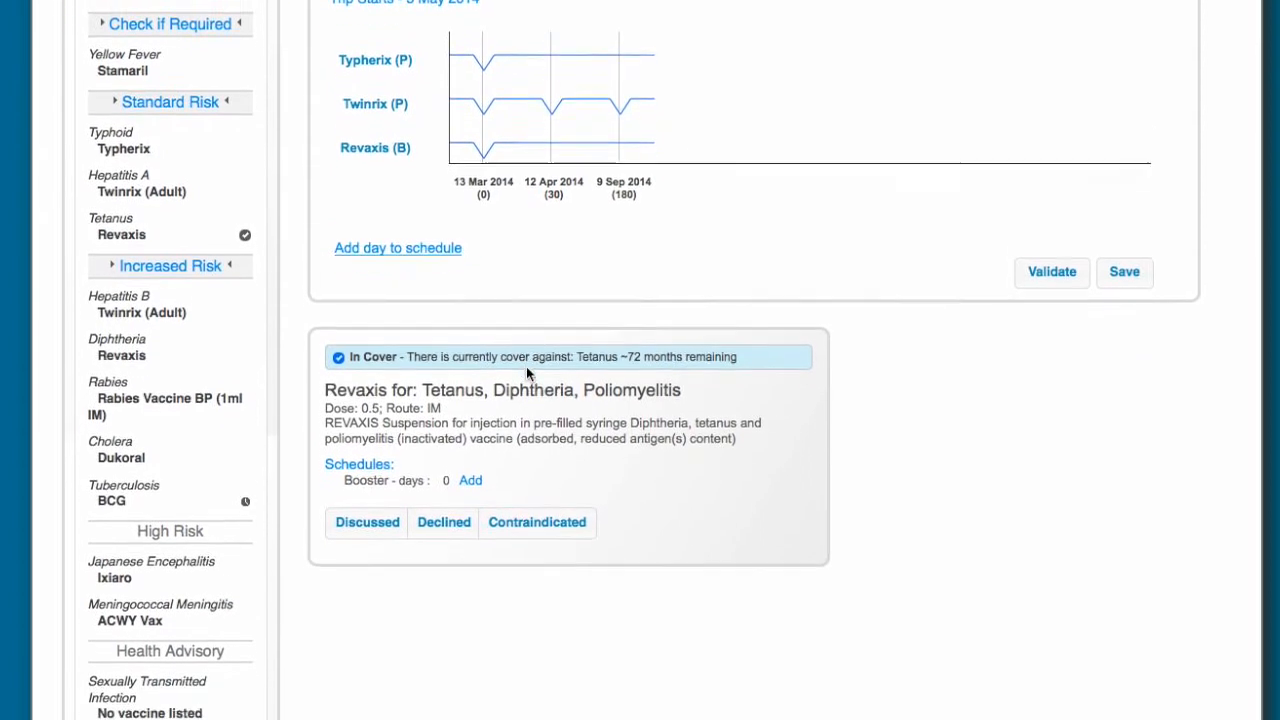
scroll(527, 373, "up", 3)
scroll(527, 373, "up", 2)
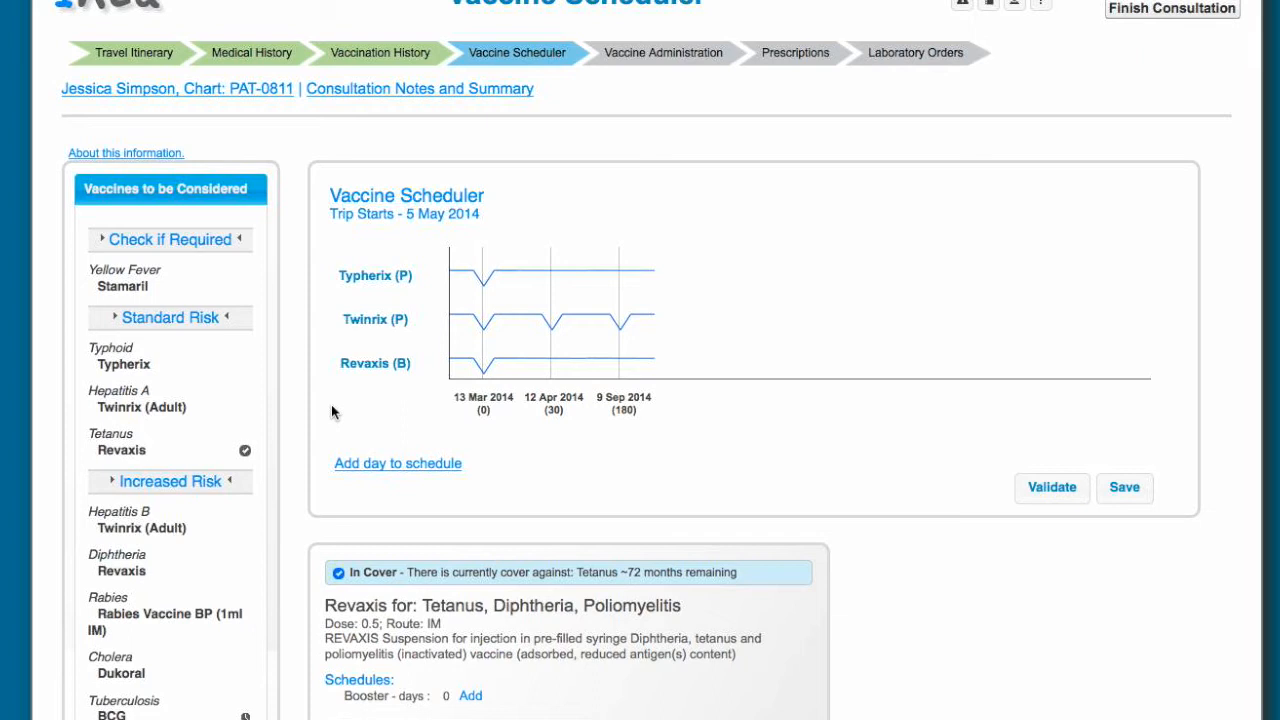
scroll(331, 412, "down", 4)
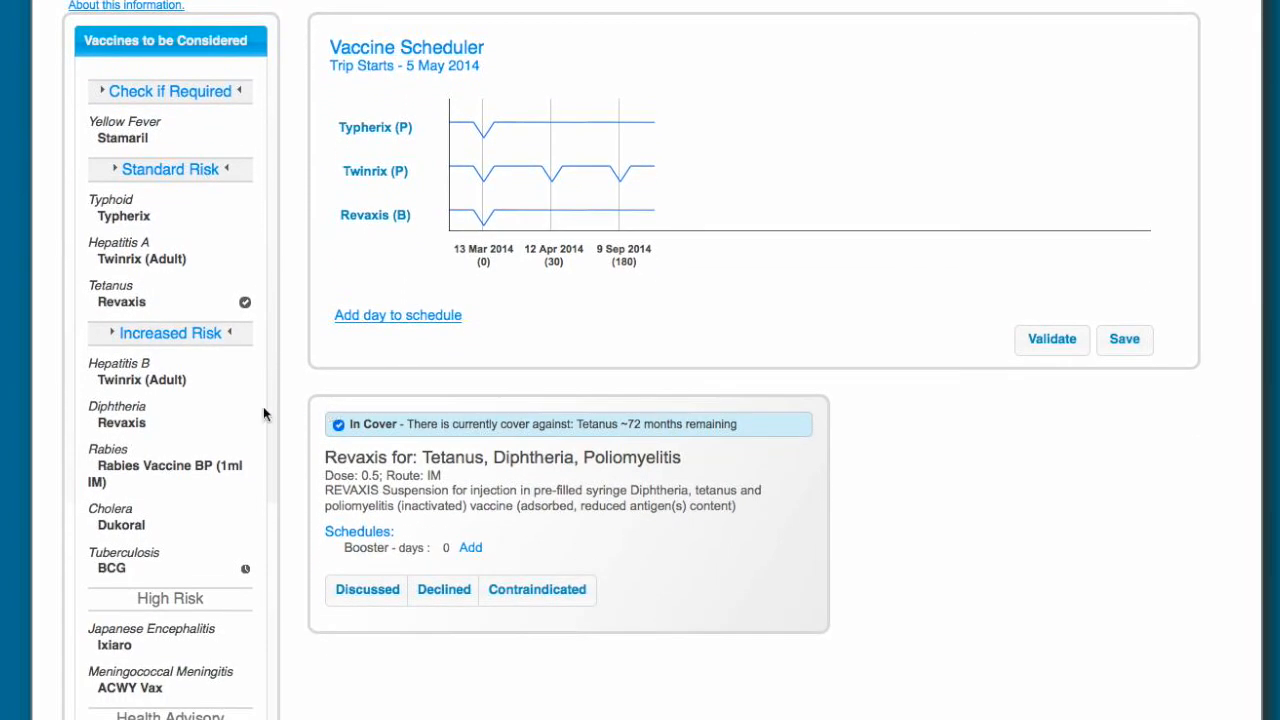
Choose Rabies Vaccine BP (1ml IM) from the increased-risk vaccines and add its primary schedule of days 0, 7 and 28
left_click(150, 468)
scroll(306, 463, "down", 10)
scroll(371, 423, "up", 4)
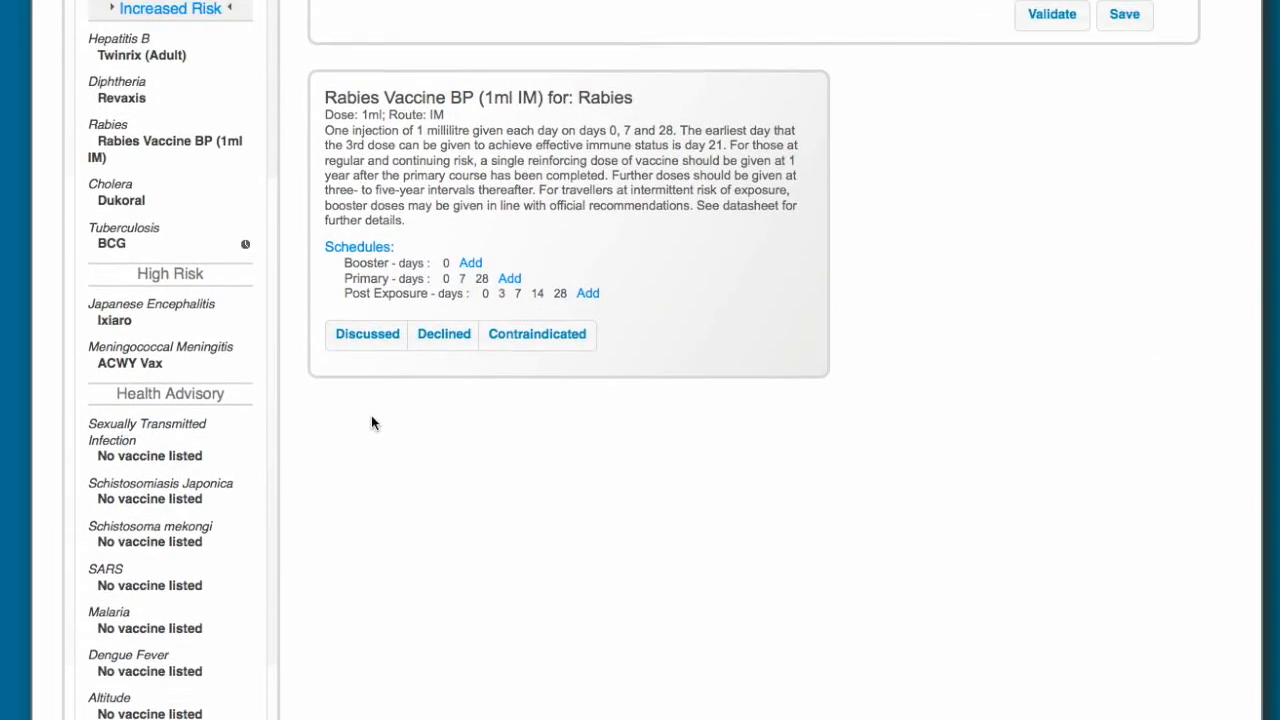
scroll(390, 424, "up", 3)
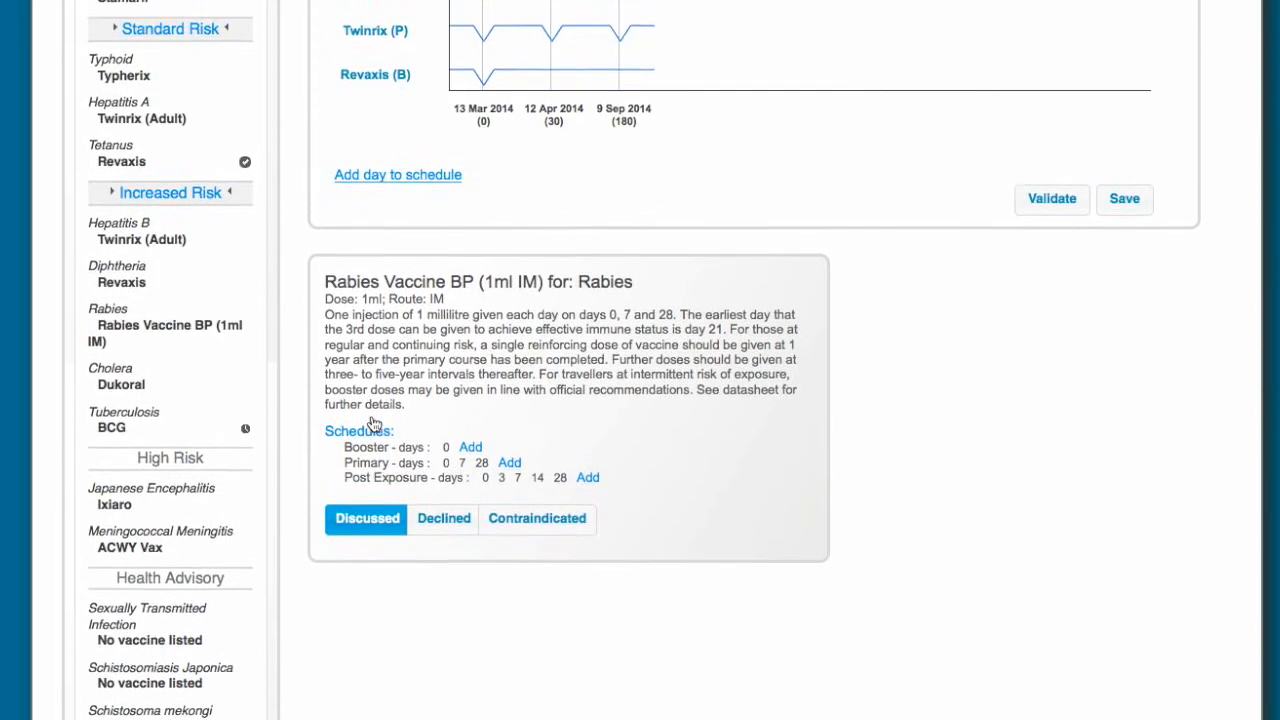
left_click(509, 474)
scroll(546, 470, "up", 3)
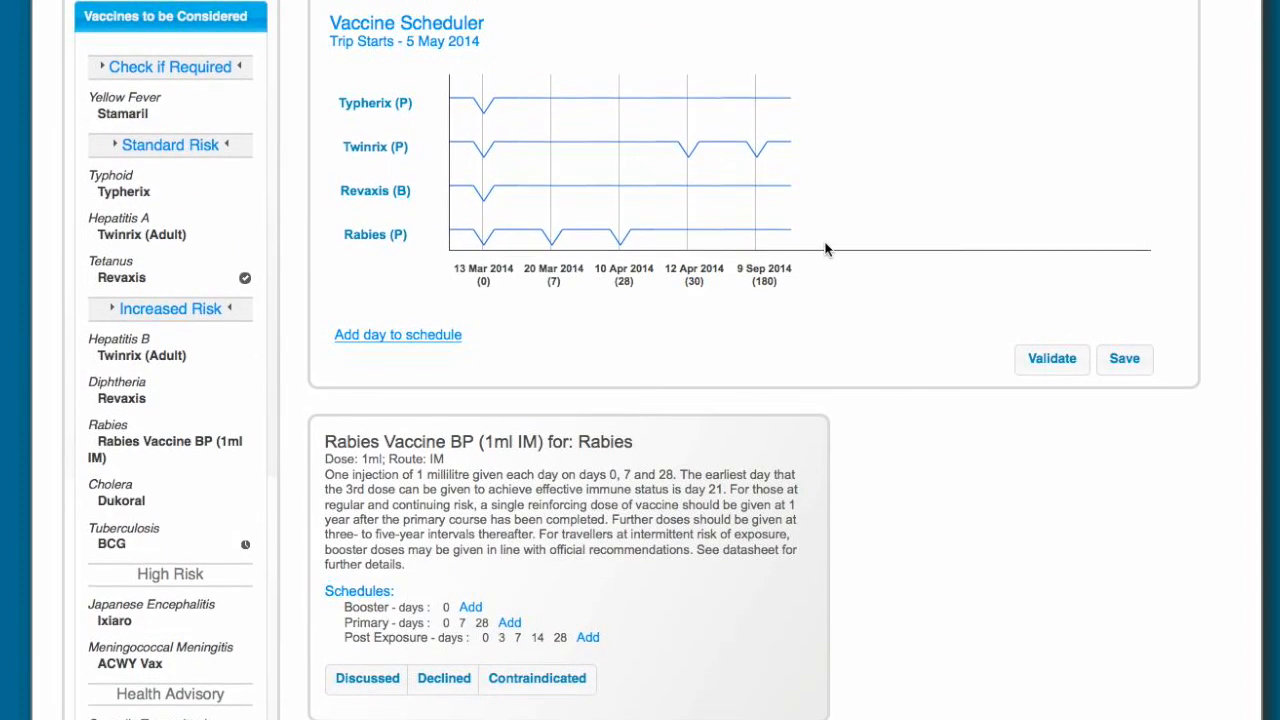
Move the third Rabies dose to 12 Apr 2014 (day 30) so it coincides with the second Twinrix dose
scroll(590, 100, "up", 1)
scroll(589, 103, "up", 2)
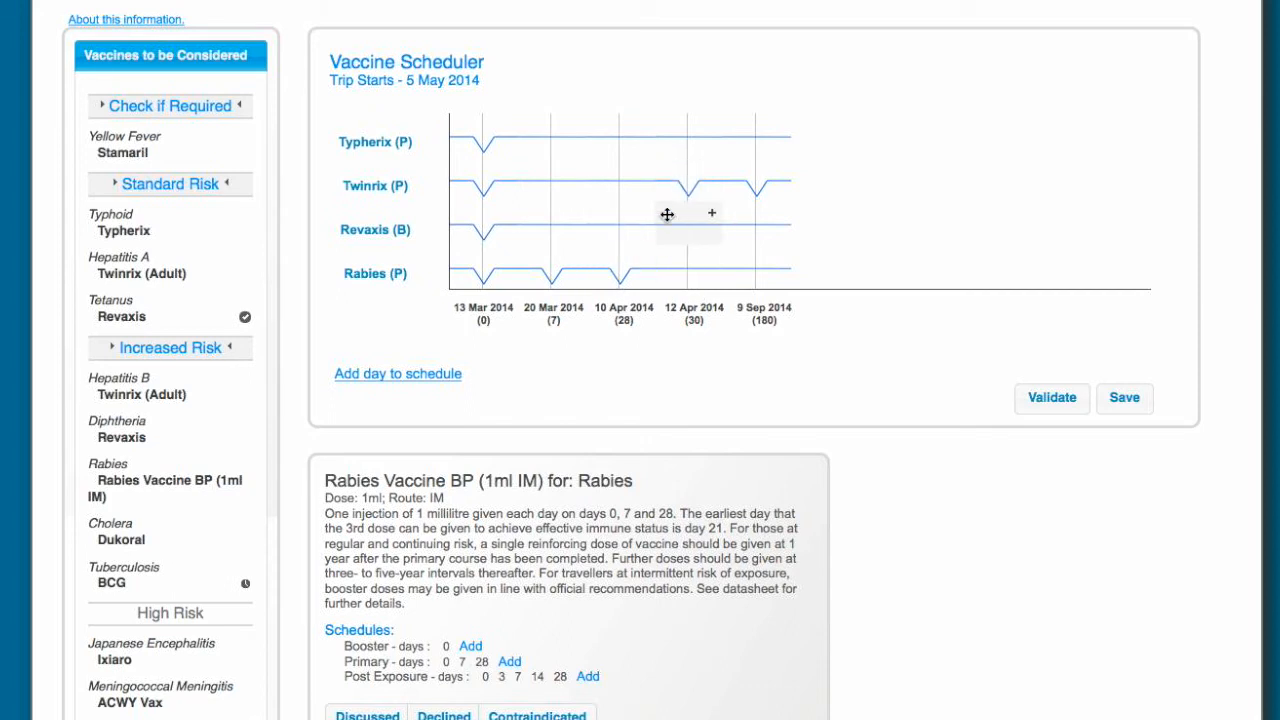
mouse_move(609, 274)
left_mouse_down()
mouse_move(692, 261)
mouse_move(680, 271)
left_mouse_up()
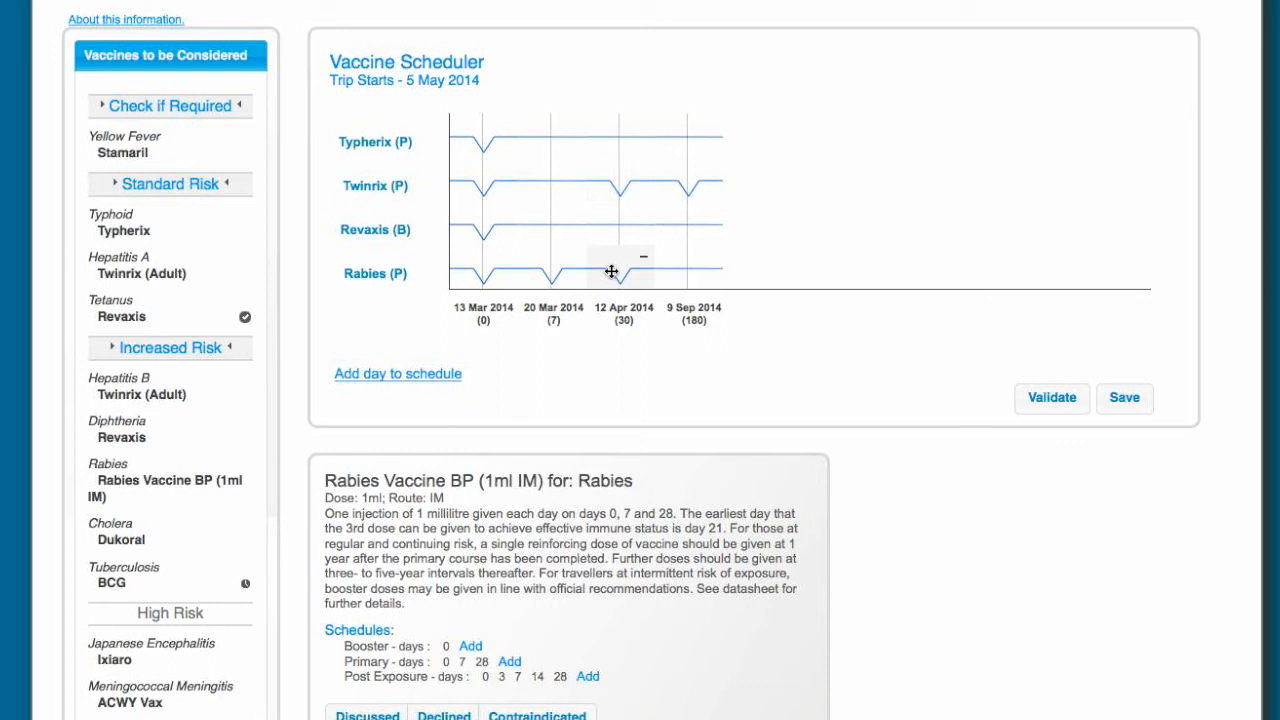
Add day 21 to the schedule, try the third Rabies dose on it, and return the dose to day 30
left_click(449, 374)
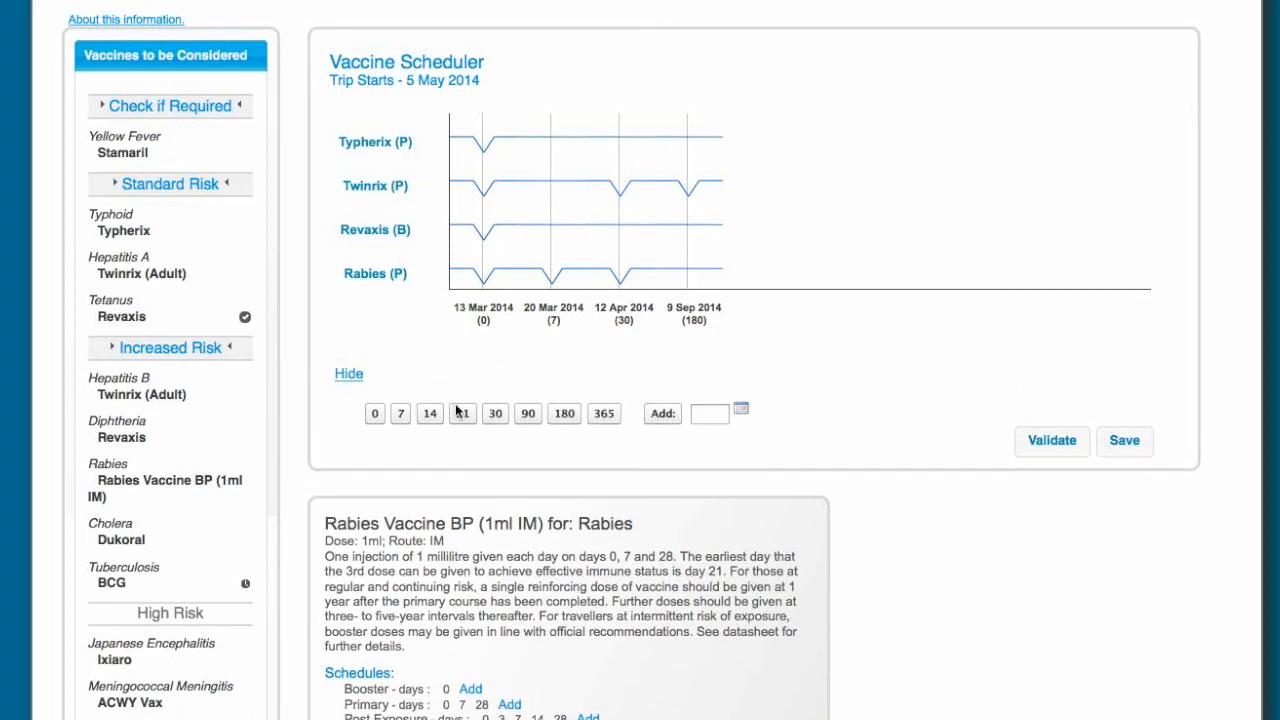
left_click(463, 414)
left_click_drag(693, 271, 621, 275)
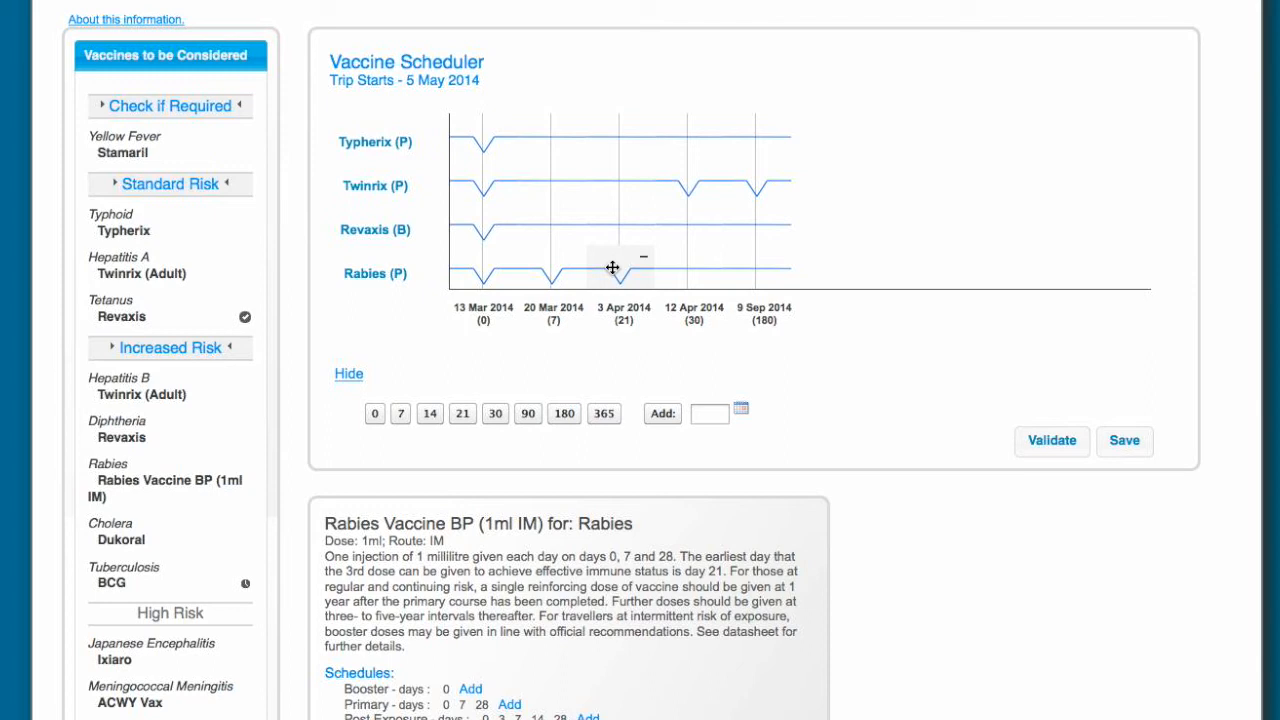
left_click_drag(613, 267, 686, 268)
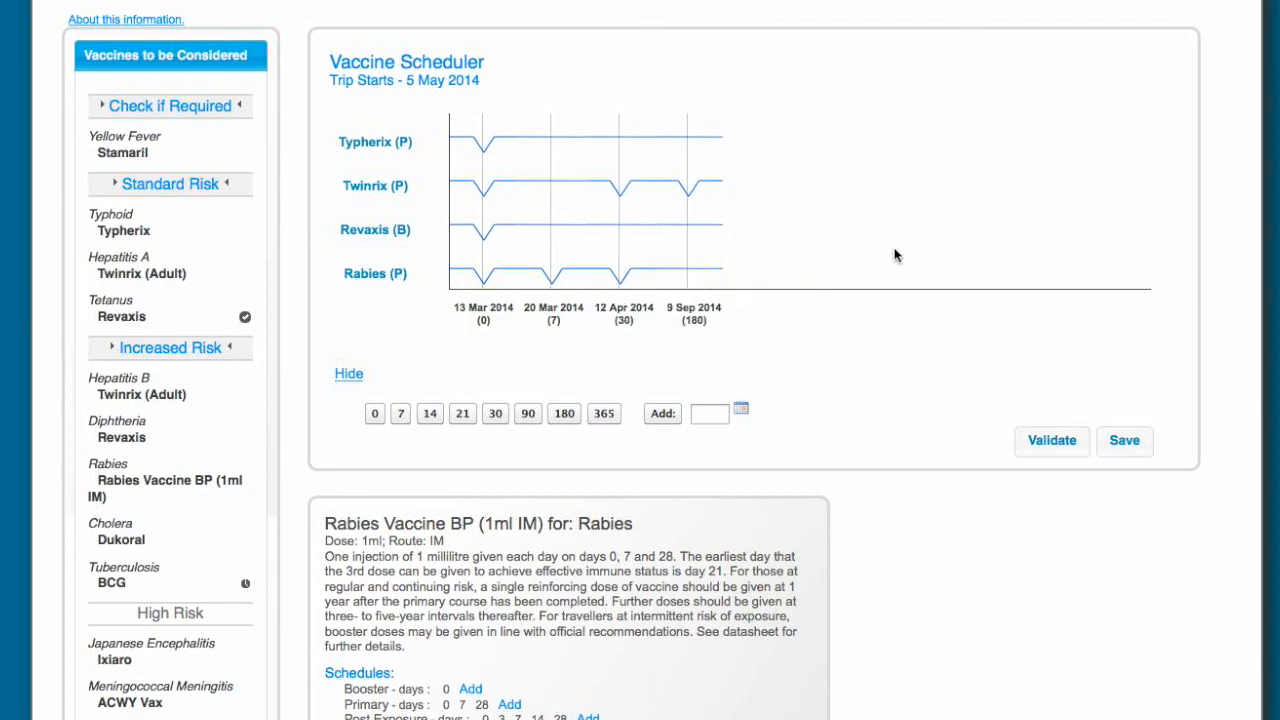
Save the vaccine schedule and open the Vaccine Administration stage of the consultation
left_click(1124, 441)
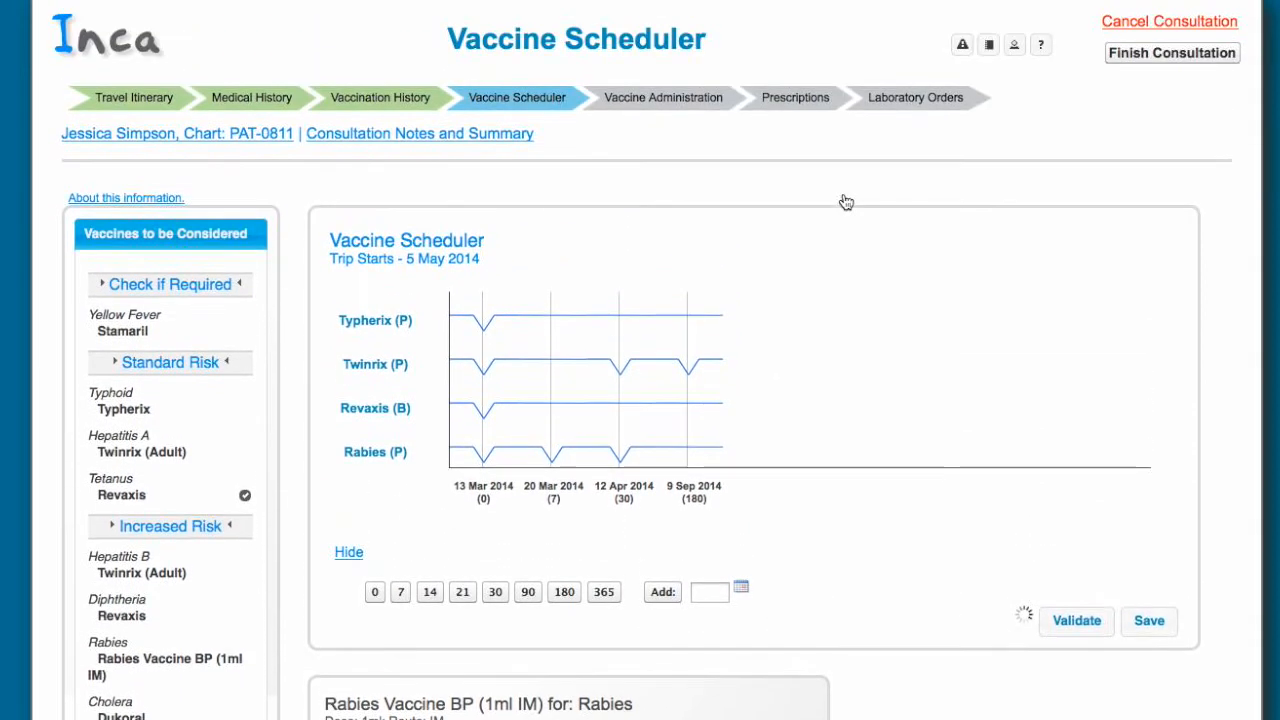
left_click(663, 101)
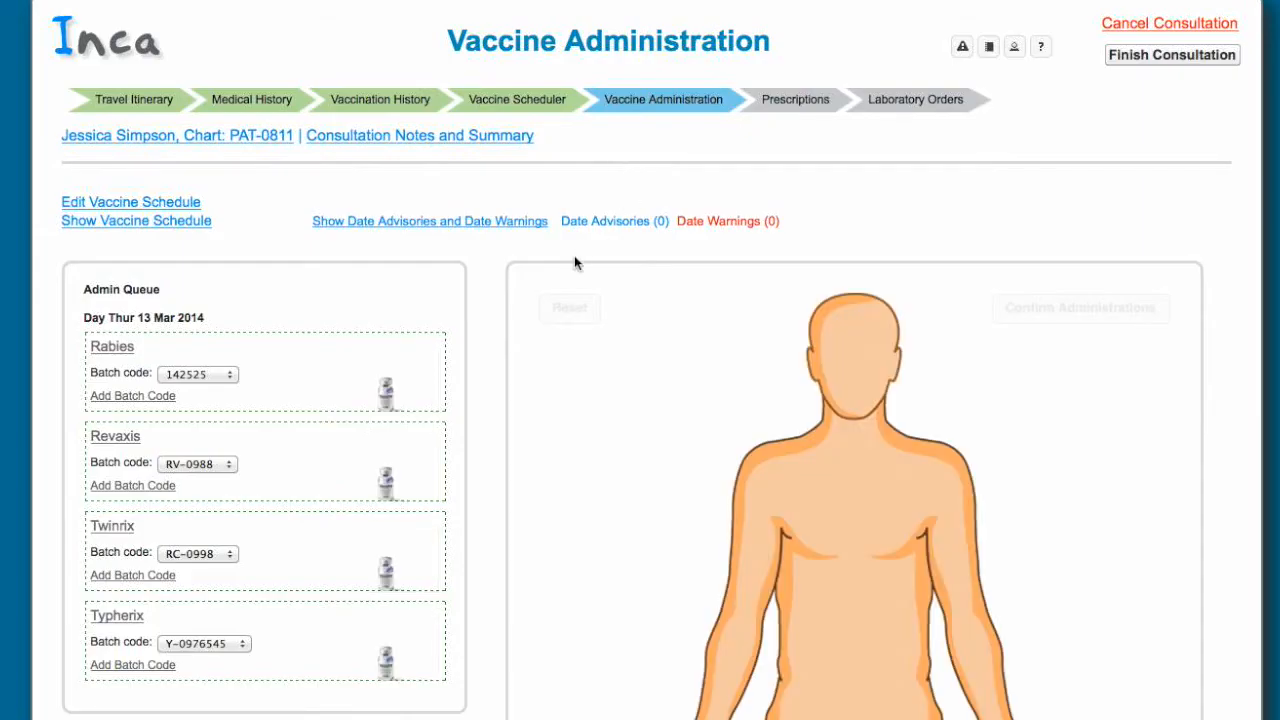
scroll(574, 257, "down", 1)
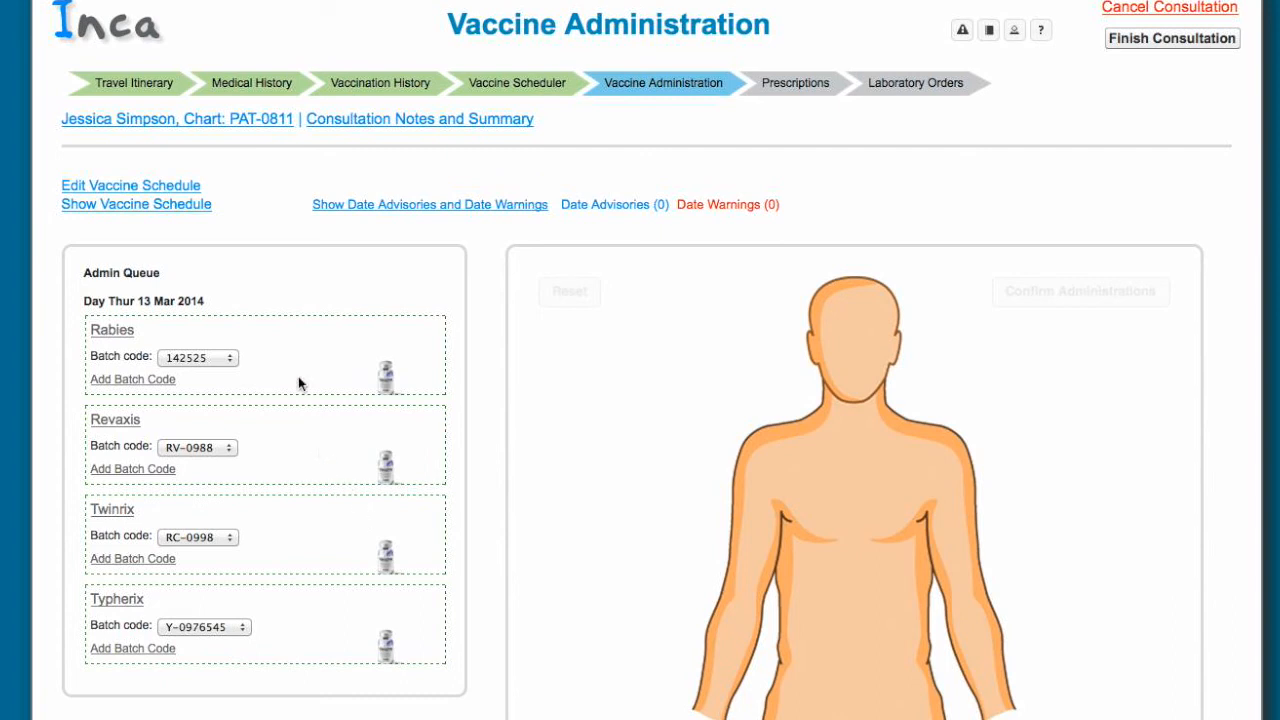
Show the vaccine schedule, check the details of the Rabies dose planned for 20 Mar 2014, and hide the schedule
left_click(153, 206)
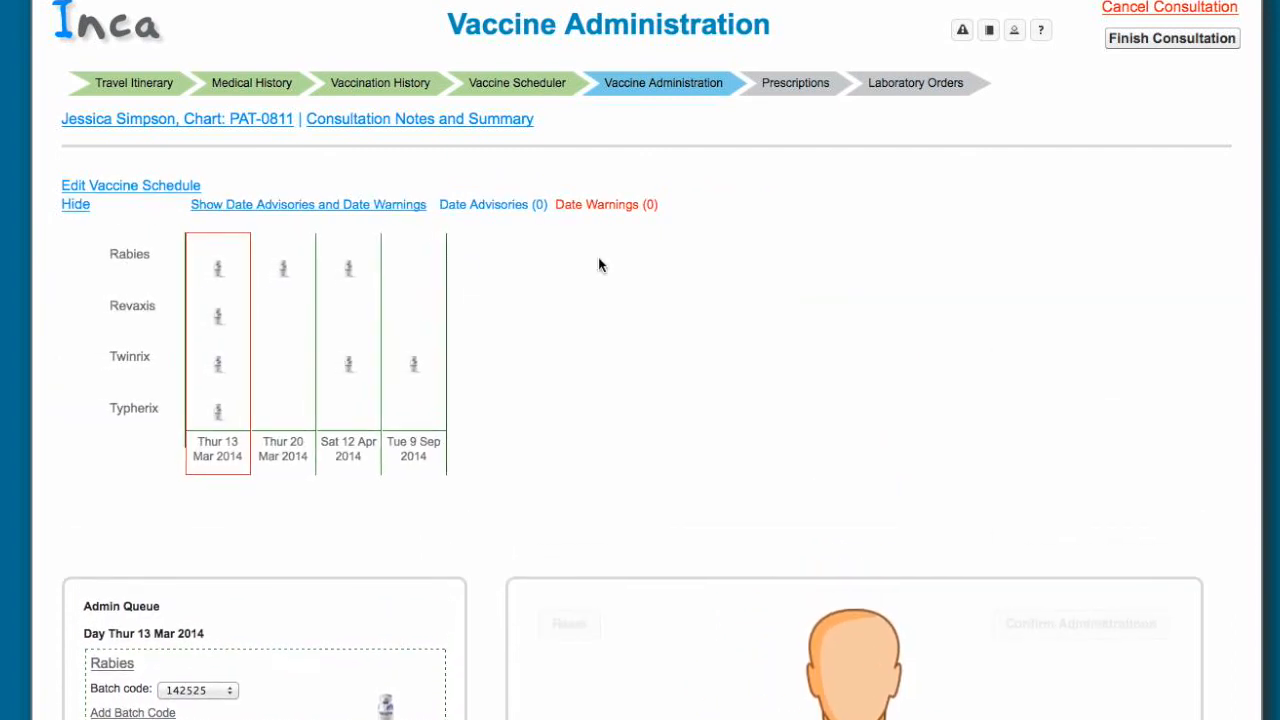
scroll(598, 257, "up", 1)
scroll(589, 271, "down", 4)
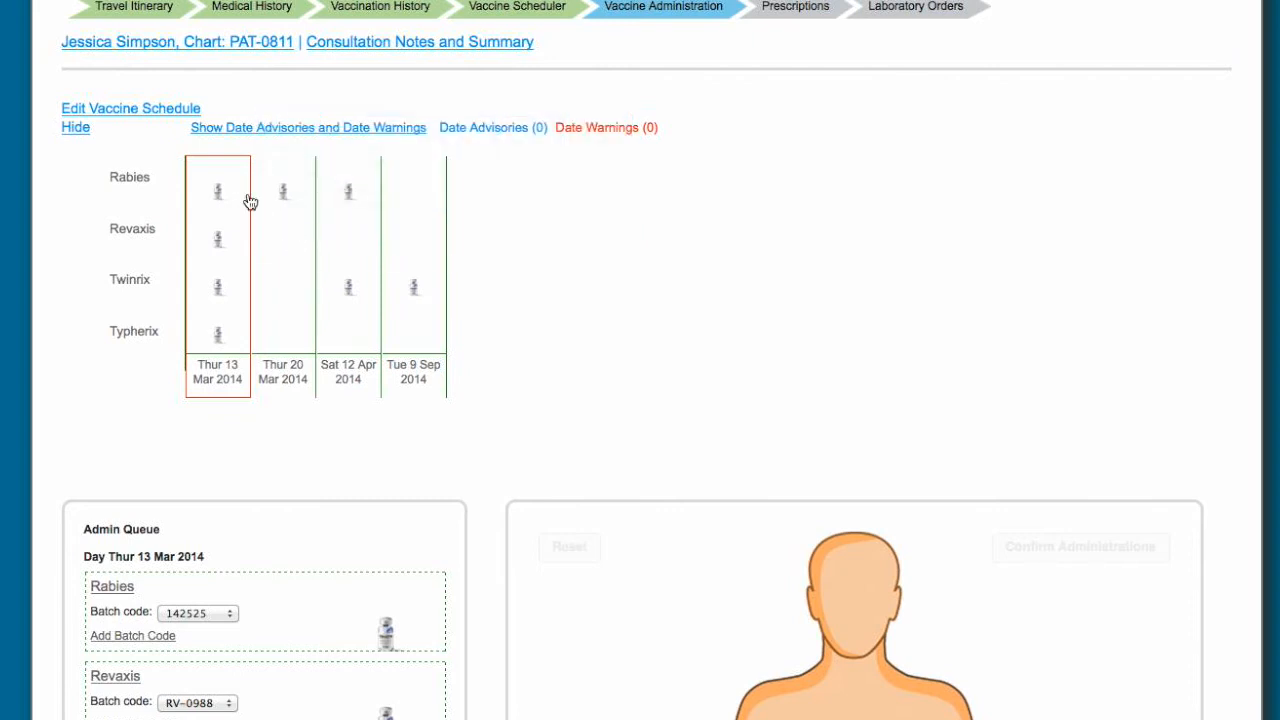
mouse_move(281, 192)
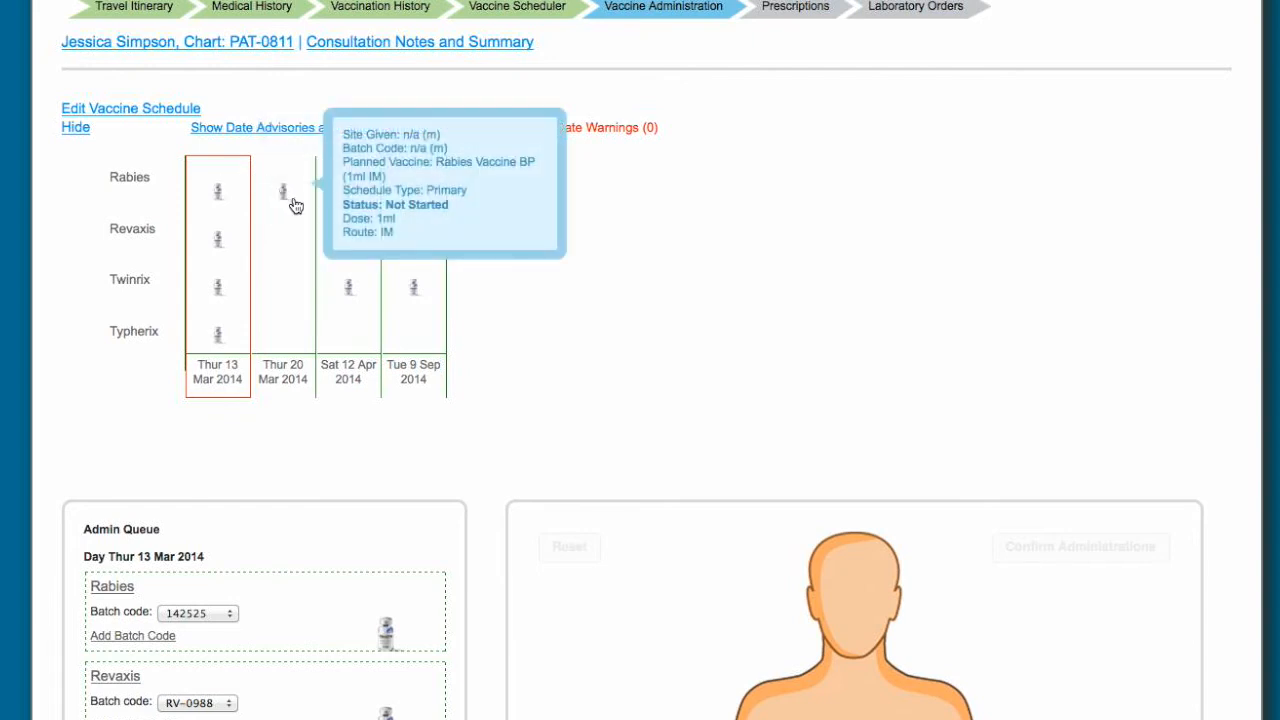
scroll(351, 480, "down", 2)
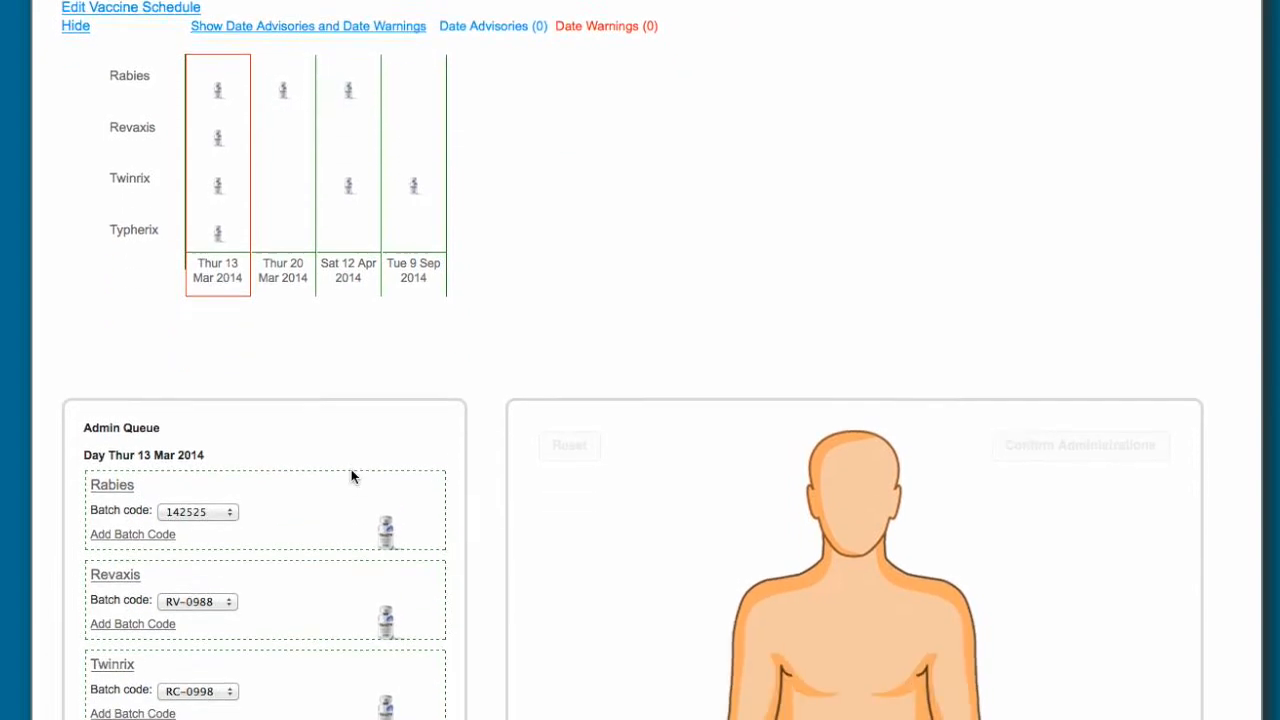
scroll(351, 476, "down", 2)
scroll(352, 474, "up", 4)
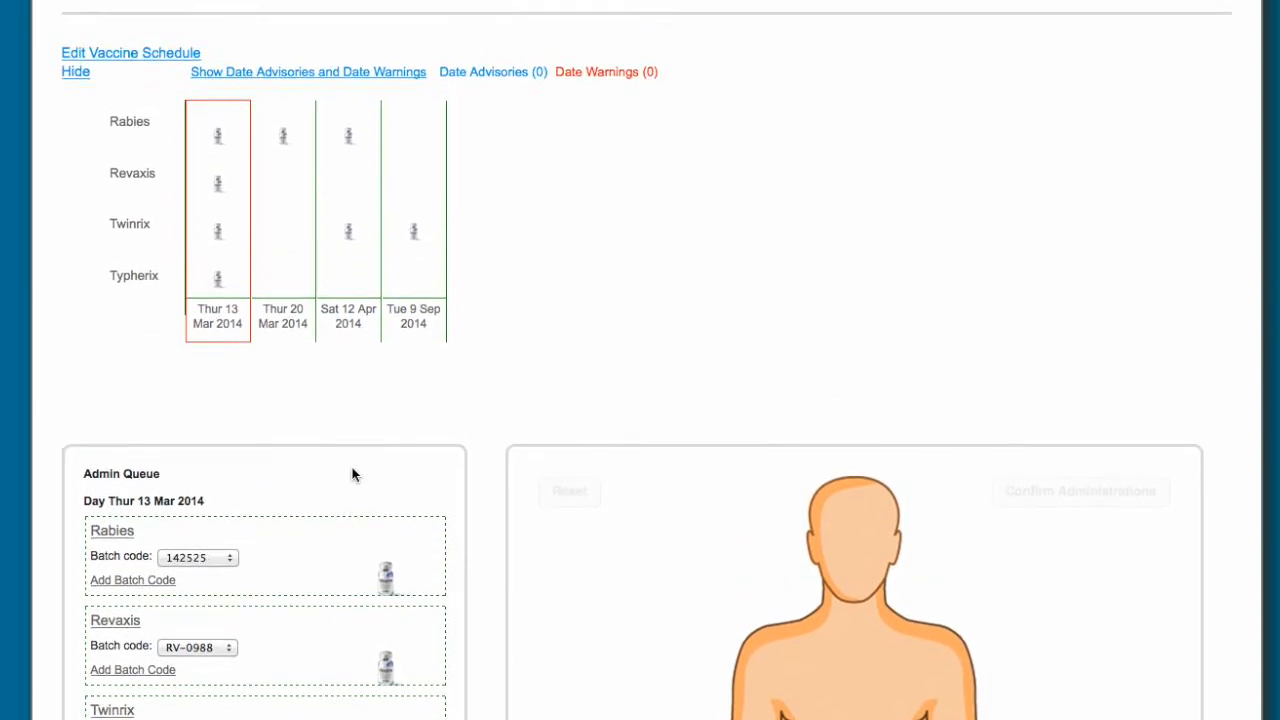
left_click(76, 108)
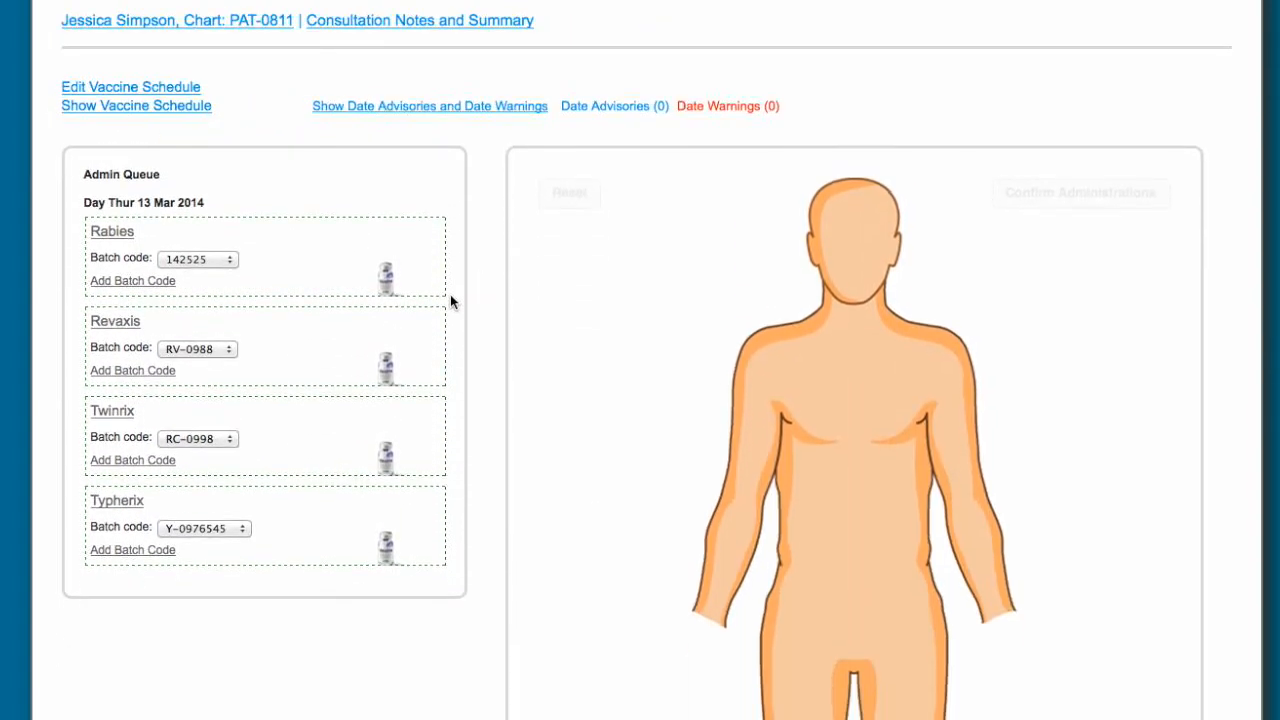
Check the batch codes available for Rabies in the admin queue, keeping 142525 selected
scroll(450, 298, "down", 1)
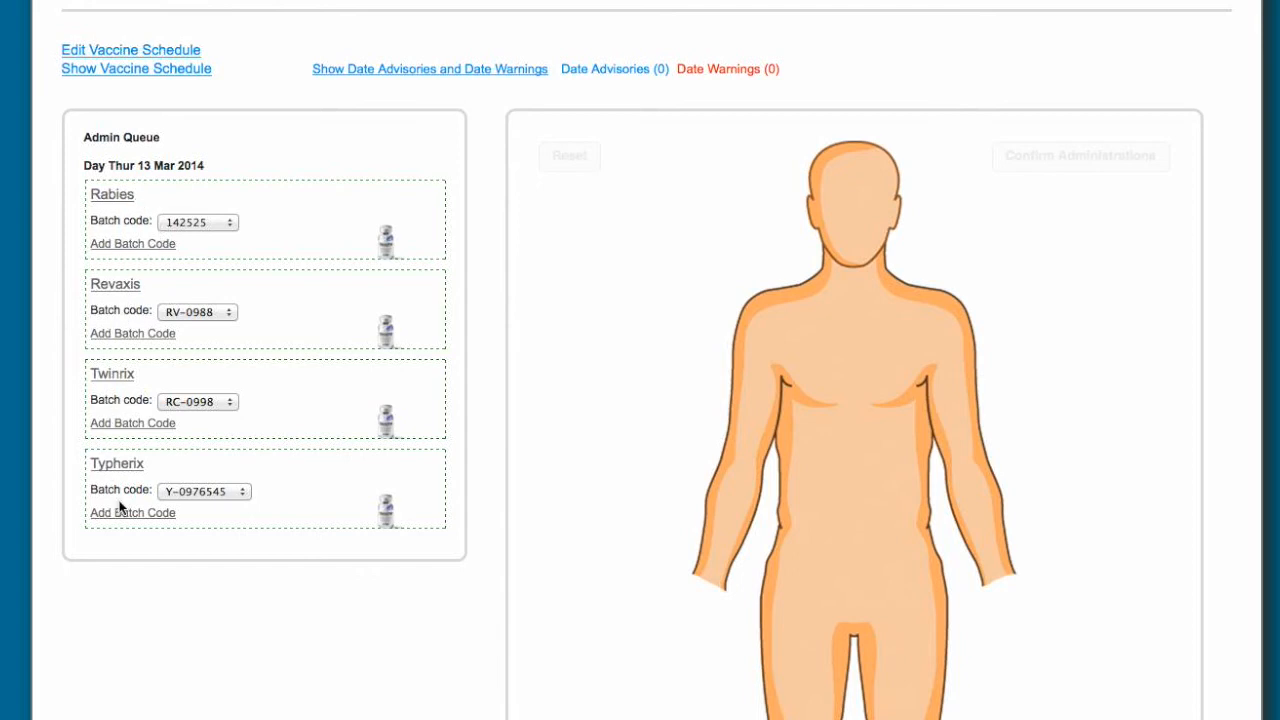
left_click(220, 222)
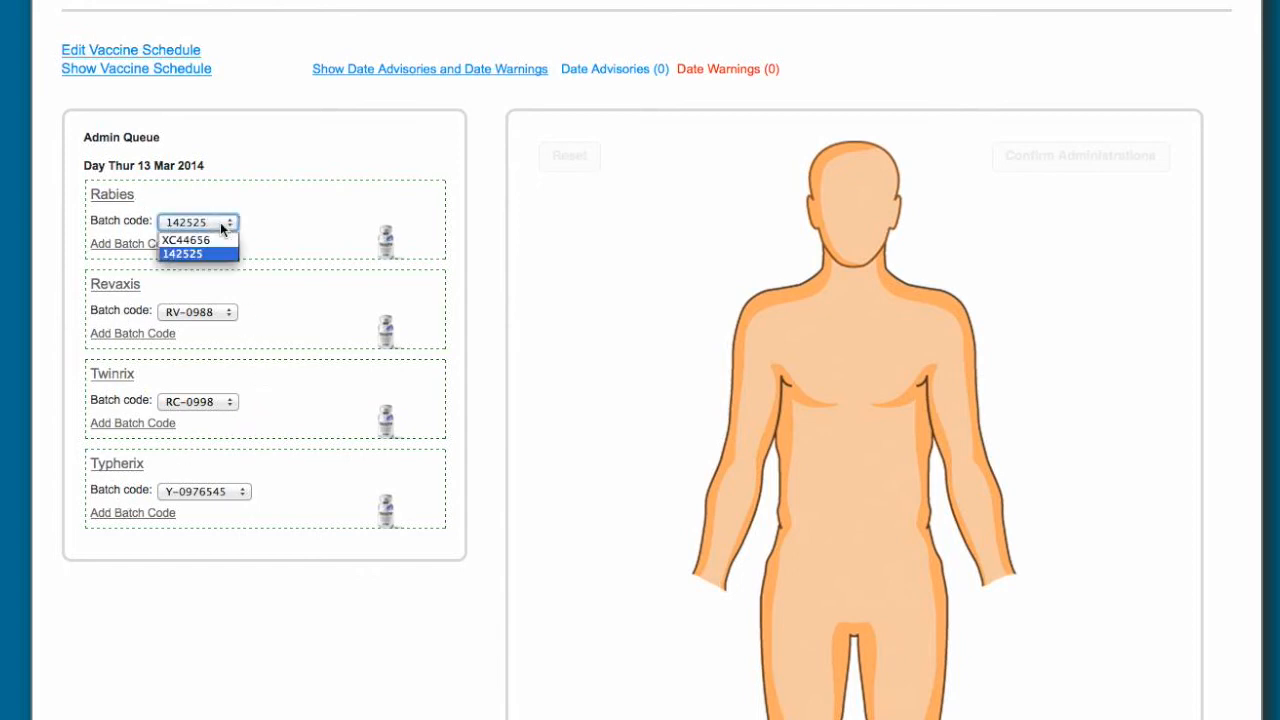
left_click(275, 237)
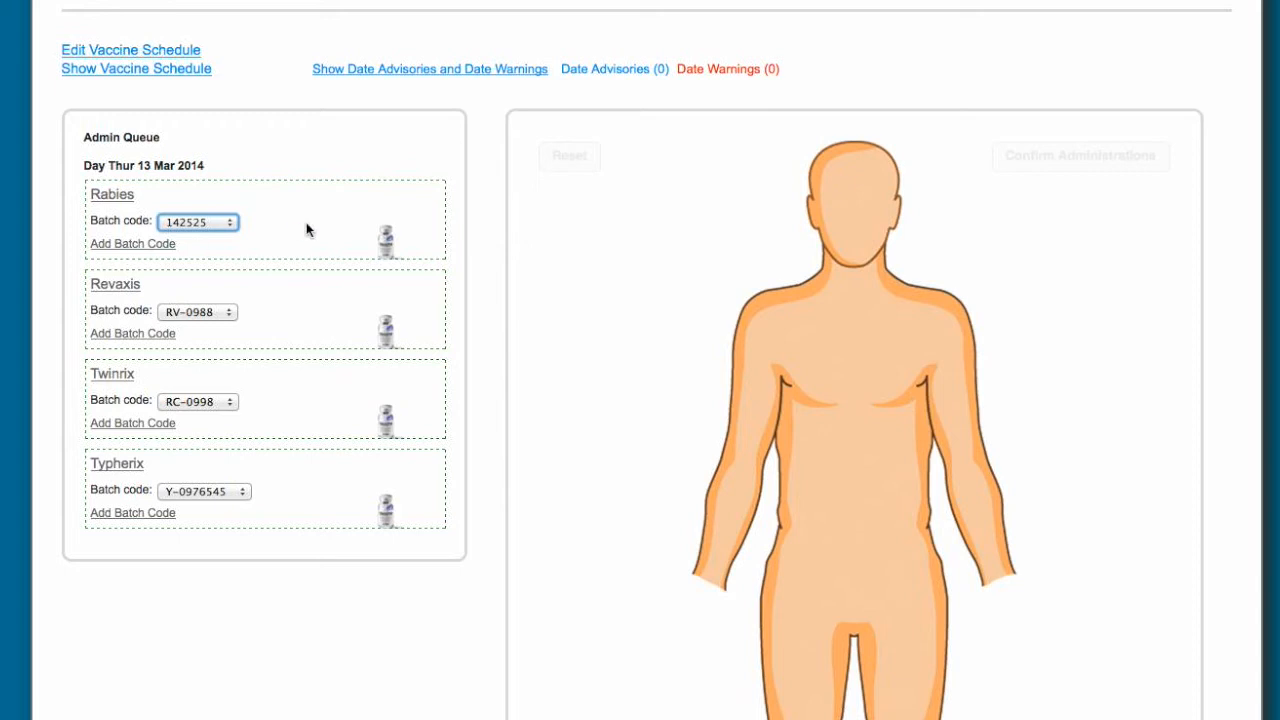
scroll(306, 222, "up", 2)
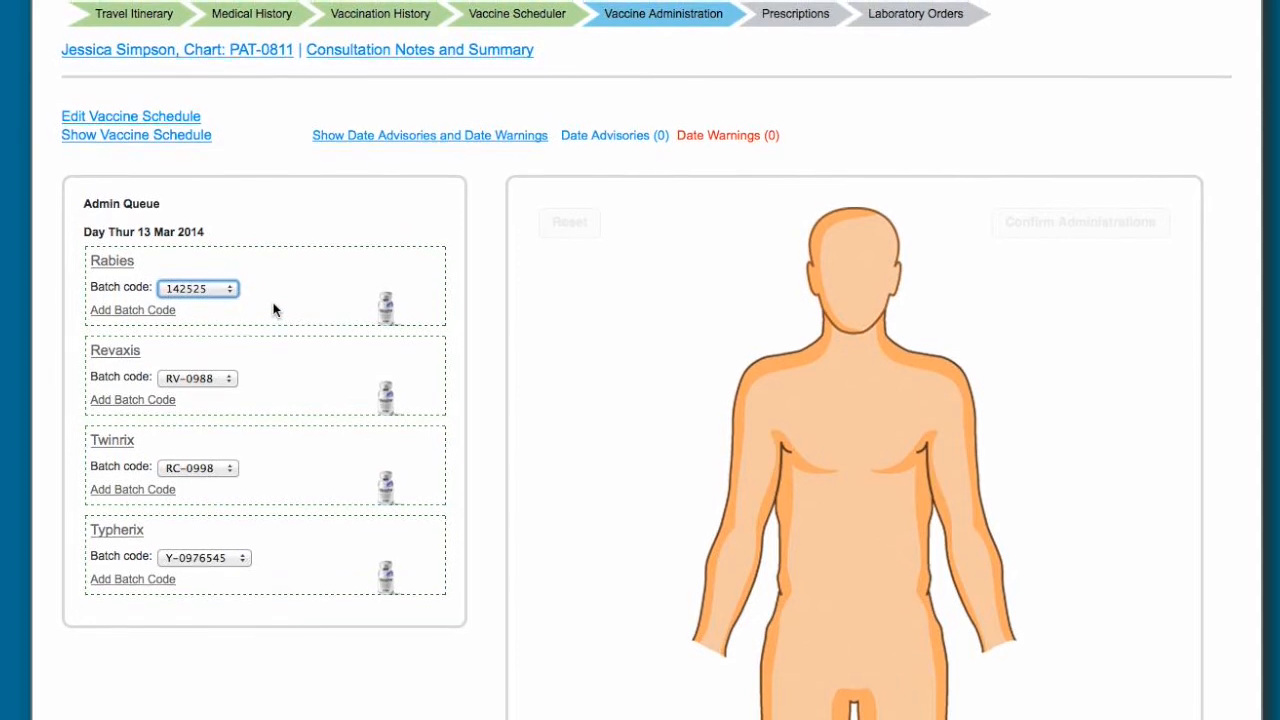
scroll(274, 309, "down", 2)
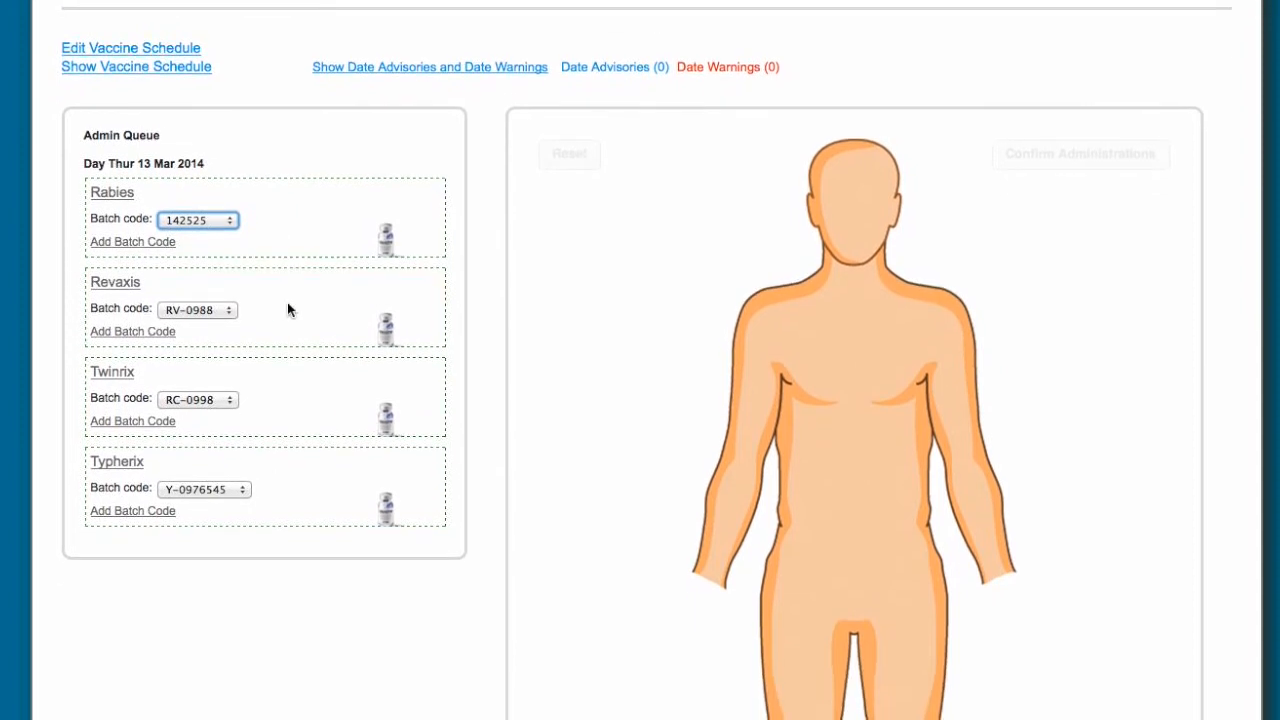
Assign all queued vaccines to the patient's right upper arm, and move Typherix and Twinrix to the left upper arm
mouse_move(608, 424)
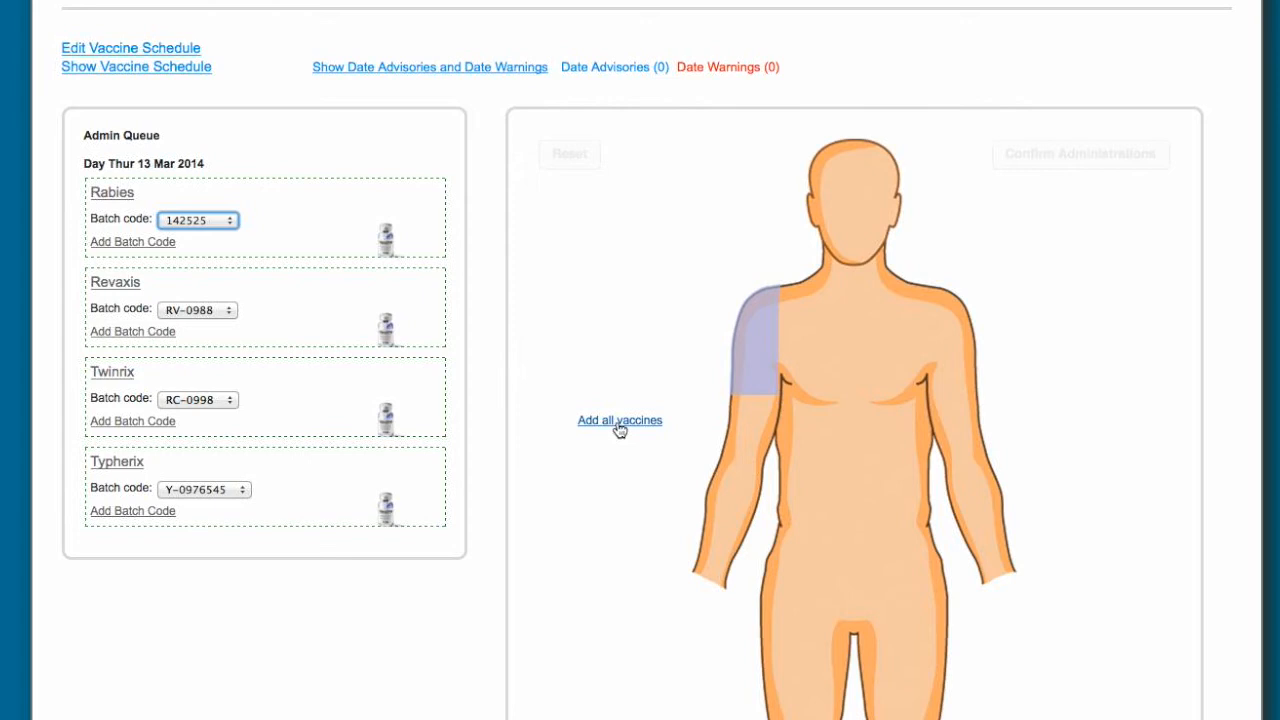
mouse_move(397, 216)
left_mouse_down()
mouse_move(660, 260)
mouse_move(371, 211)
mouse_move(357, 223)
mouse_move(379, 218)
left_mouse_up()
left_click(618, 421)
left_click_drag(677, 363, 975, 290)
left_click_drag(668, 332, 991, 340)
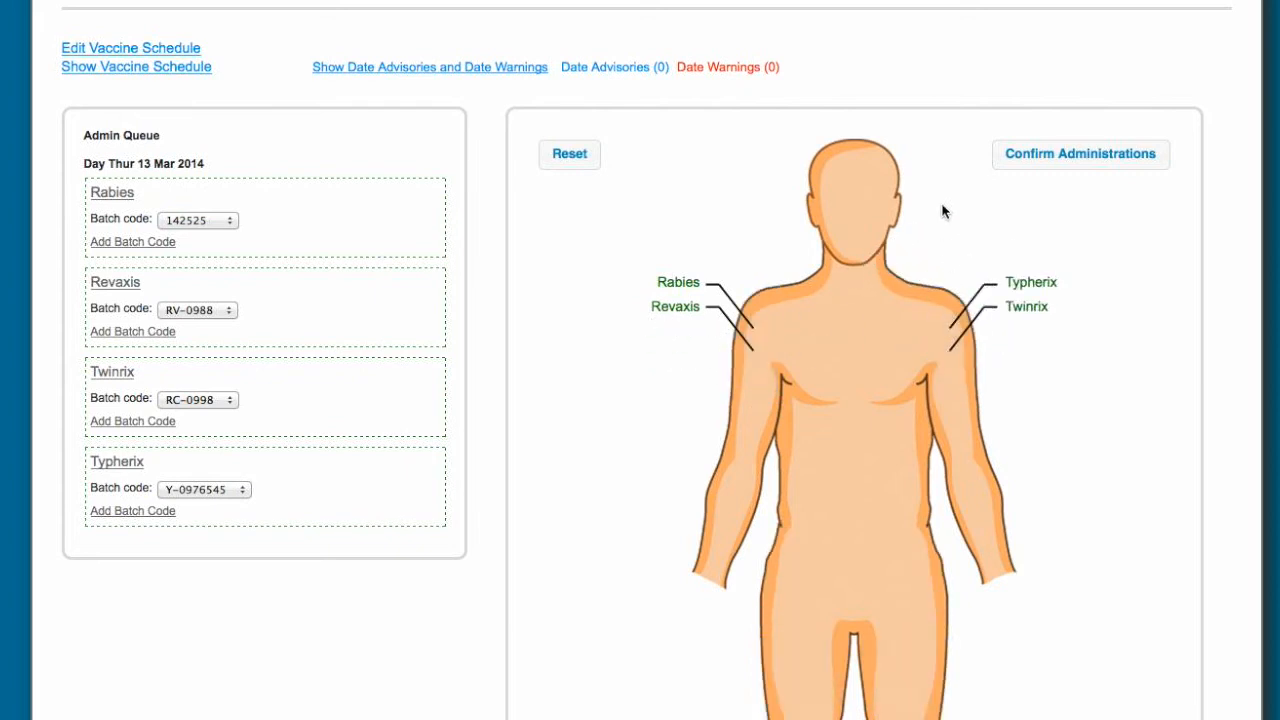
Confirm the administrations of Rabies, Revaxis, Typherix and Twinrix, accepting the listed batch codes
scroll(942, 212, "up", 1)
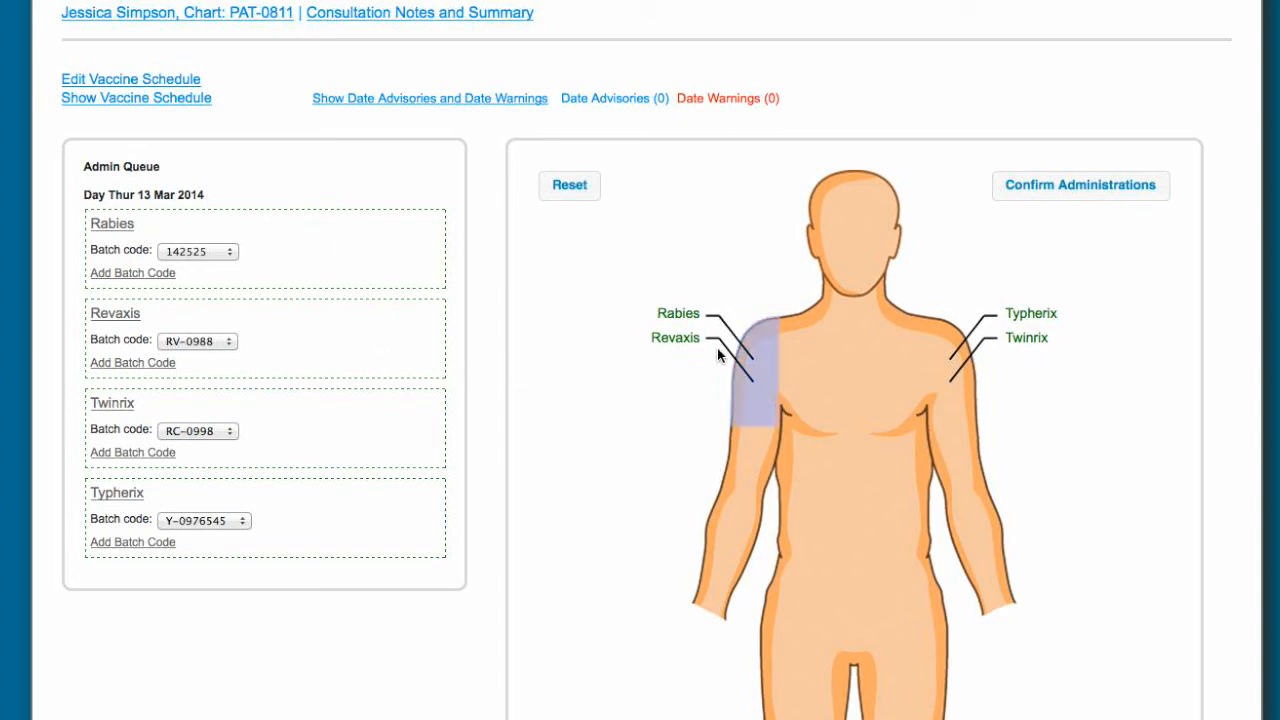
left_click(1047, 190)
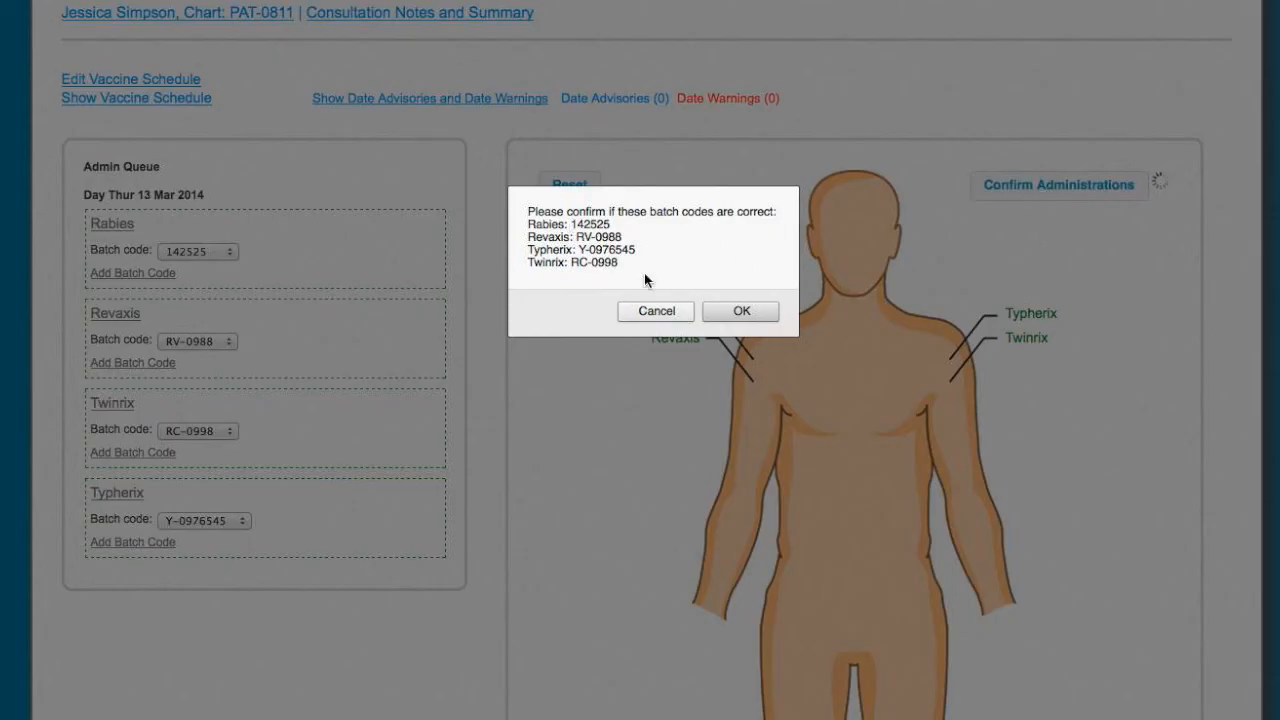
left_click(742, 312)
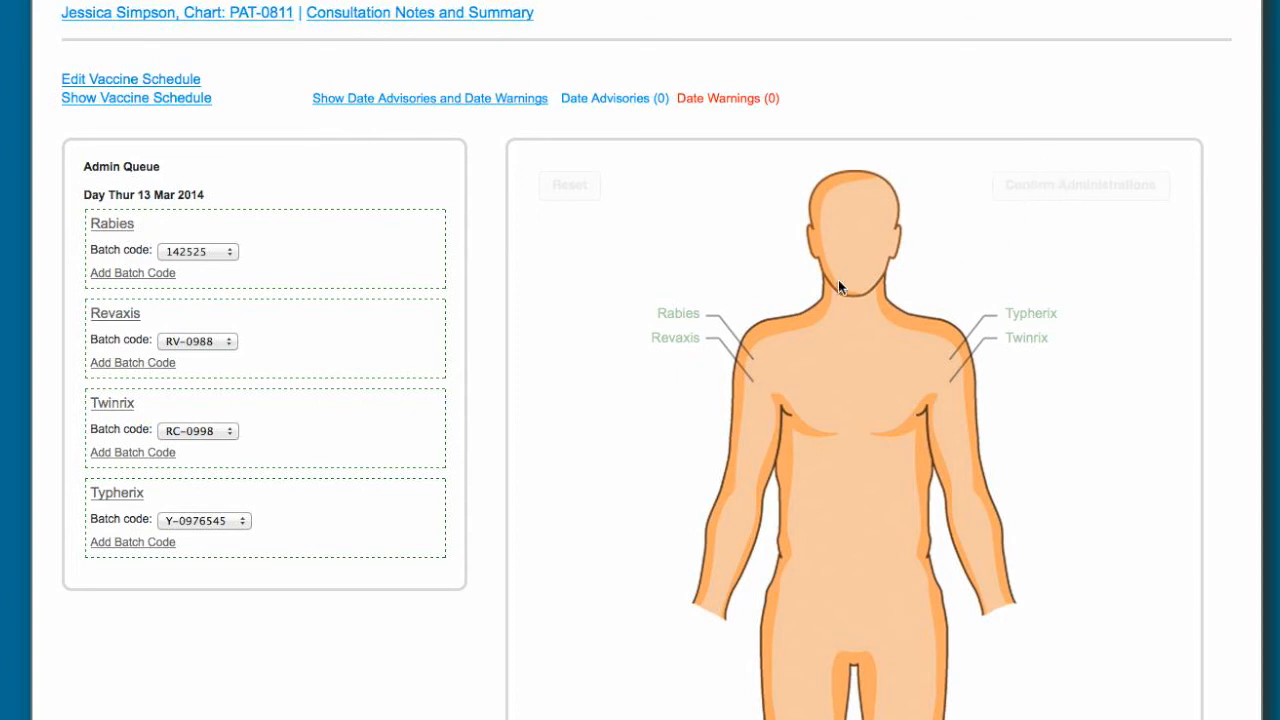
Go to the Prescriptions stage and add Malarone from the common medications
scroll(783, 277, "up", 2)
scroll(783, 277, "up", 4)
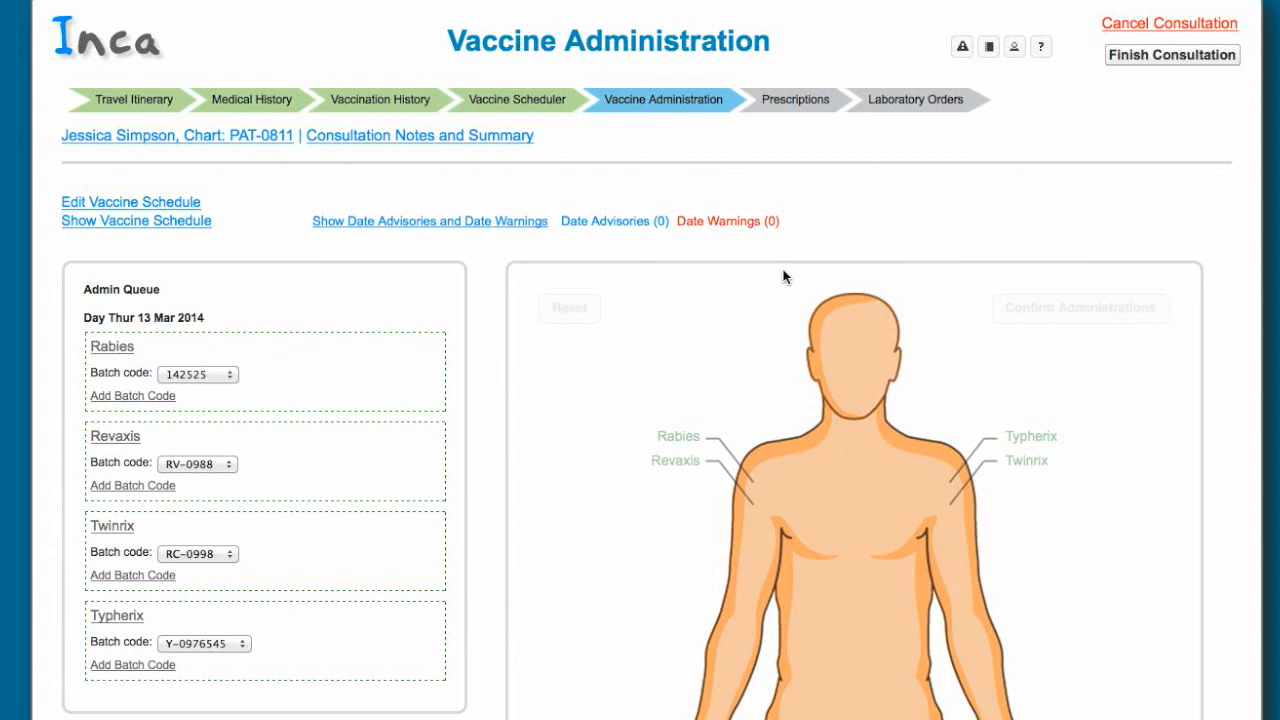
left_click(818, 106)
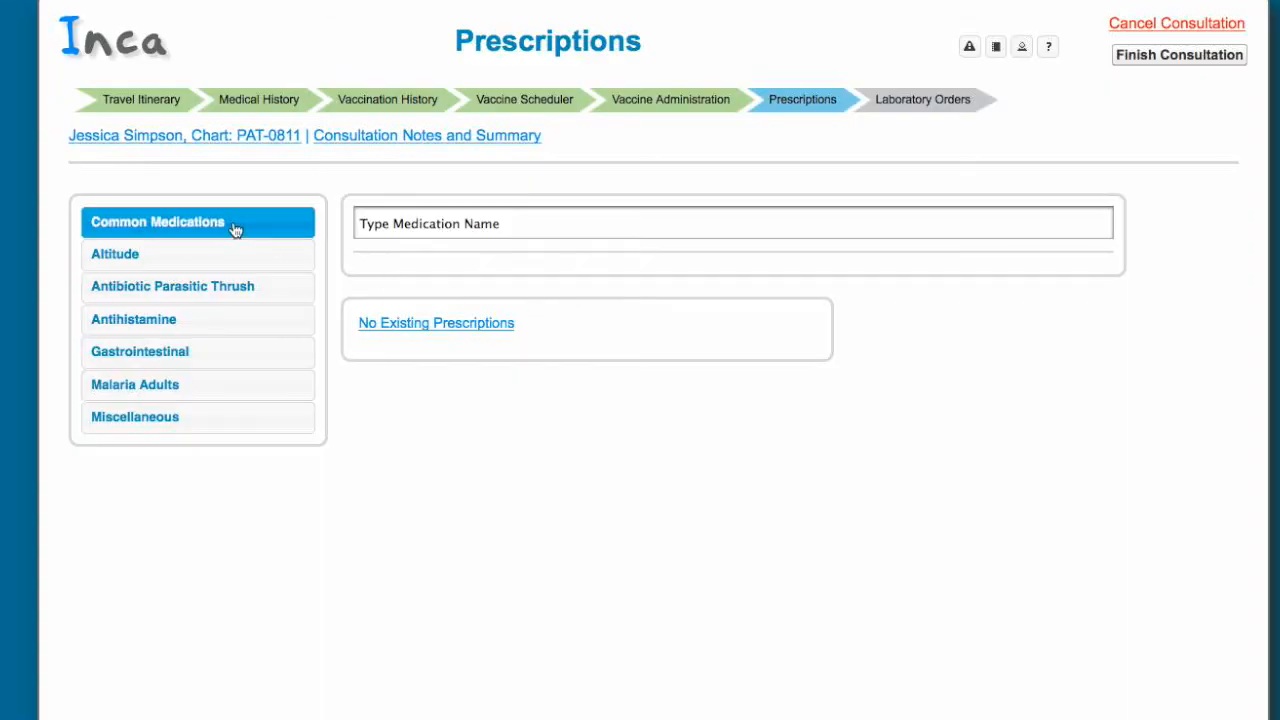
left_click(233, 227)
scroll(222, 405, "down", 3)
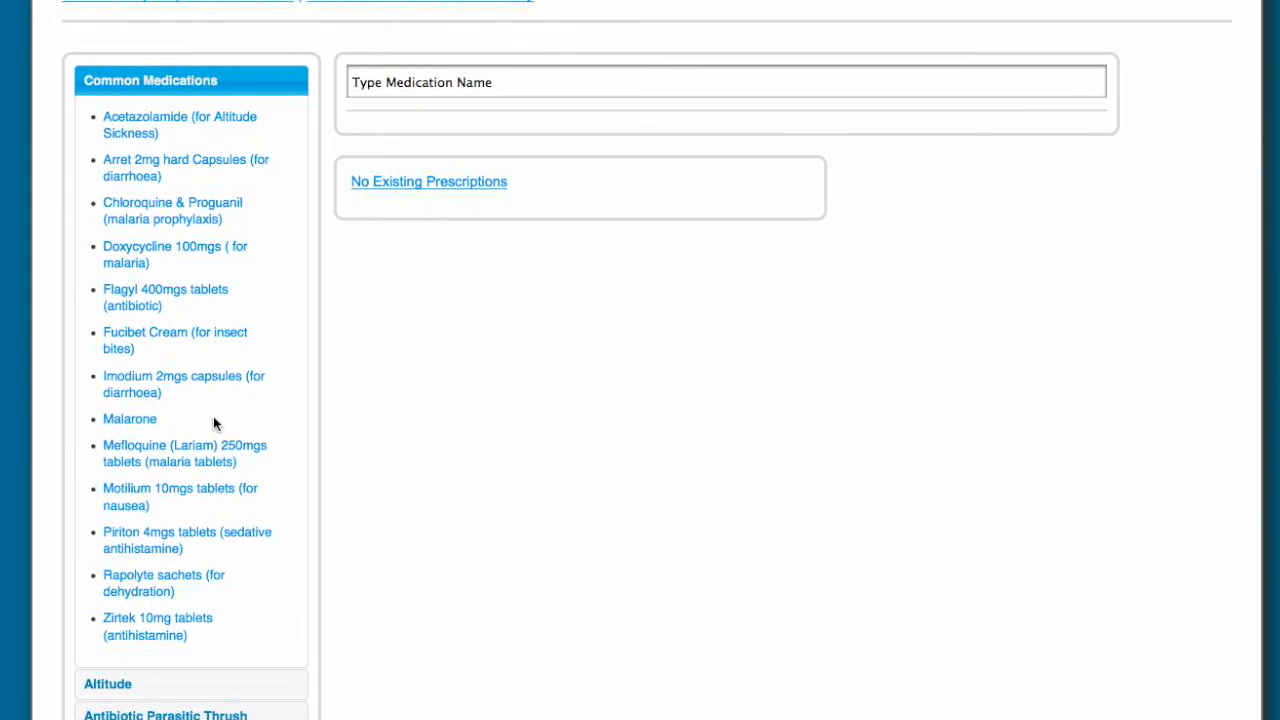
left_click(145, 420)
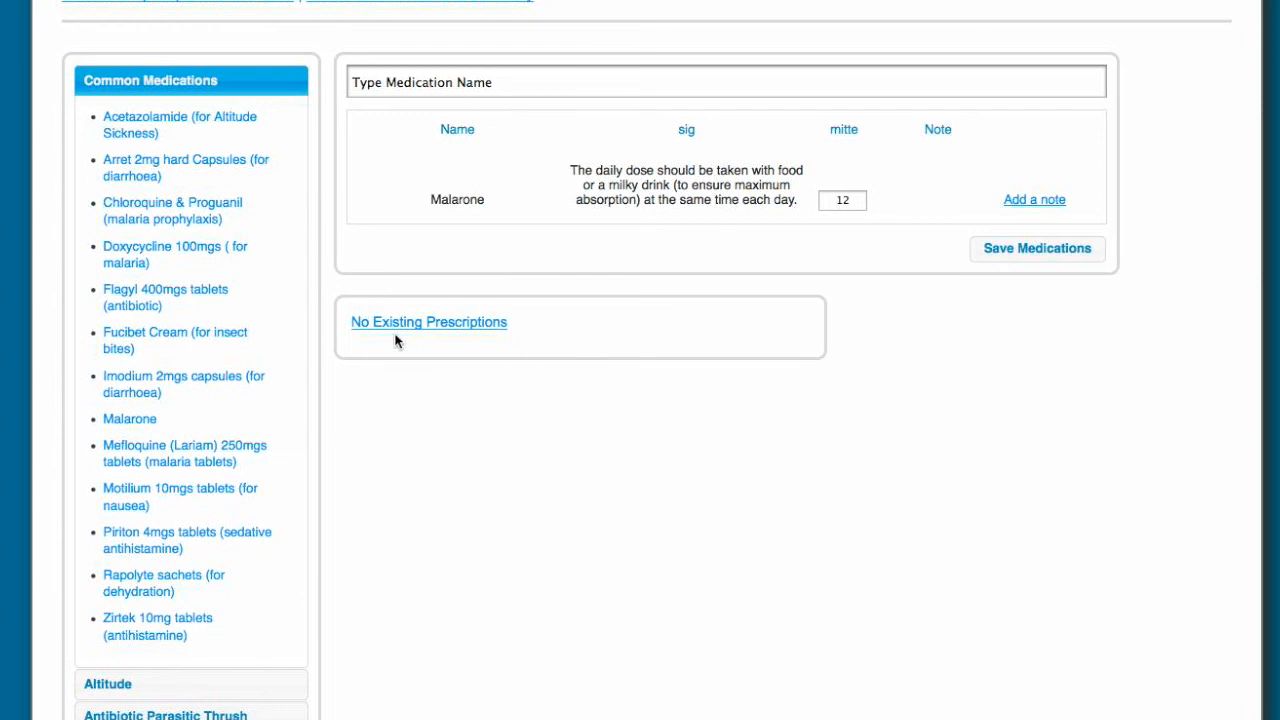
Add Arret 2mg hard Capsules (for diarrhoea) from the common medications and save the prescribed medications
left_click(162, 166)
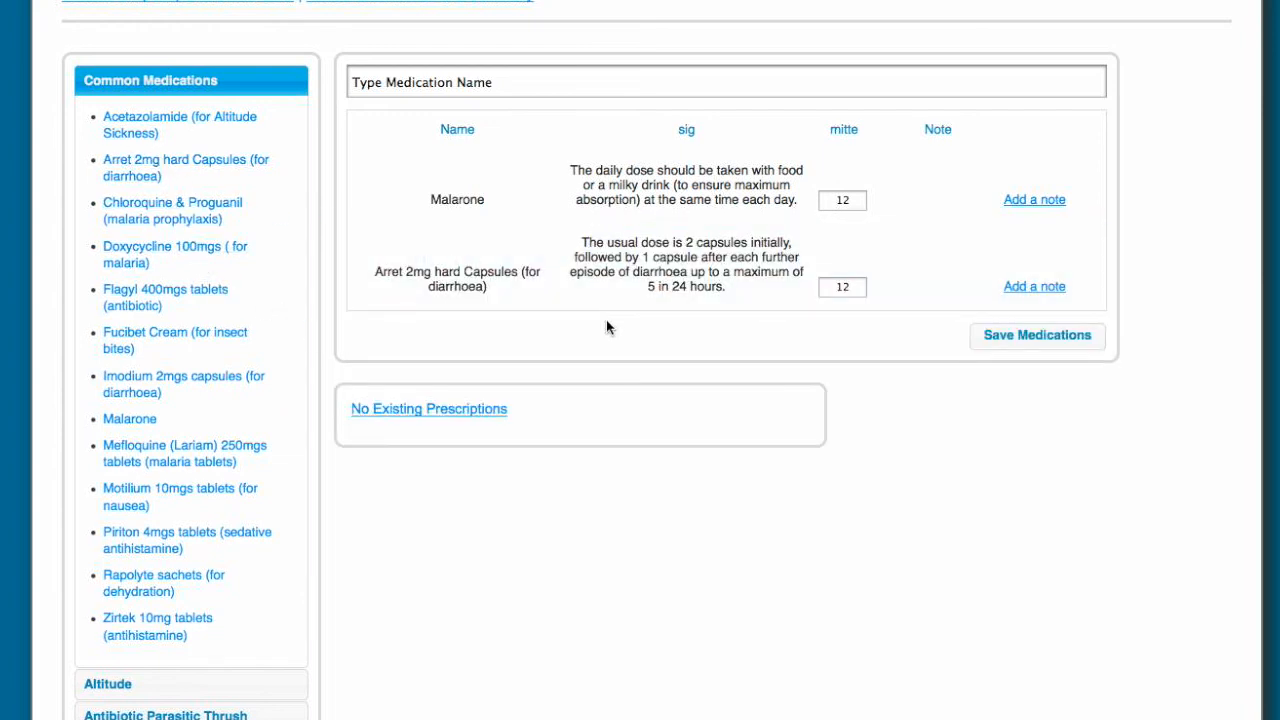
scroll(606, 327, "up", 3)
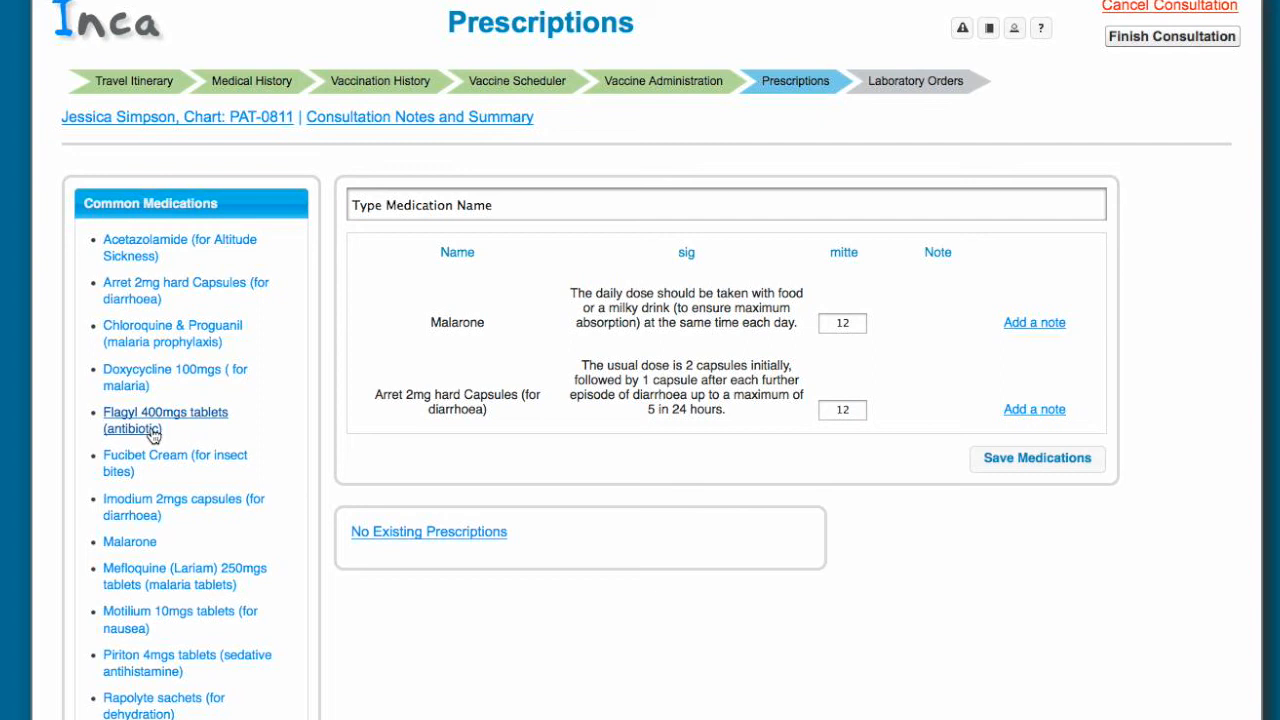
scroll(445, 378, "down", 1)
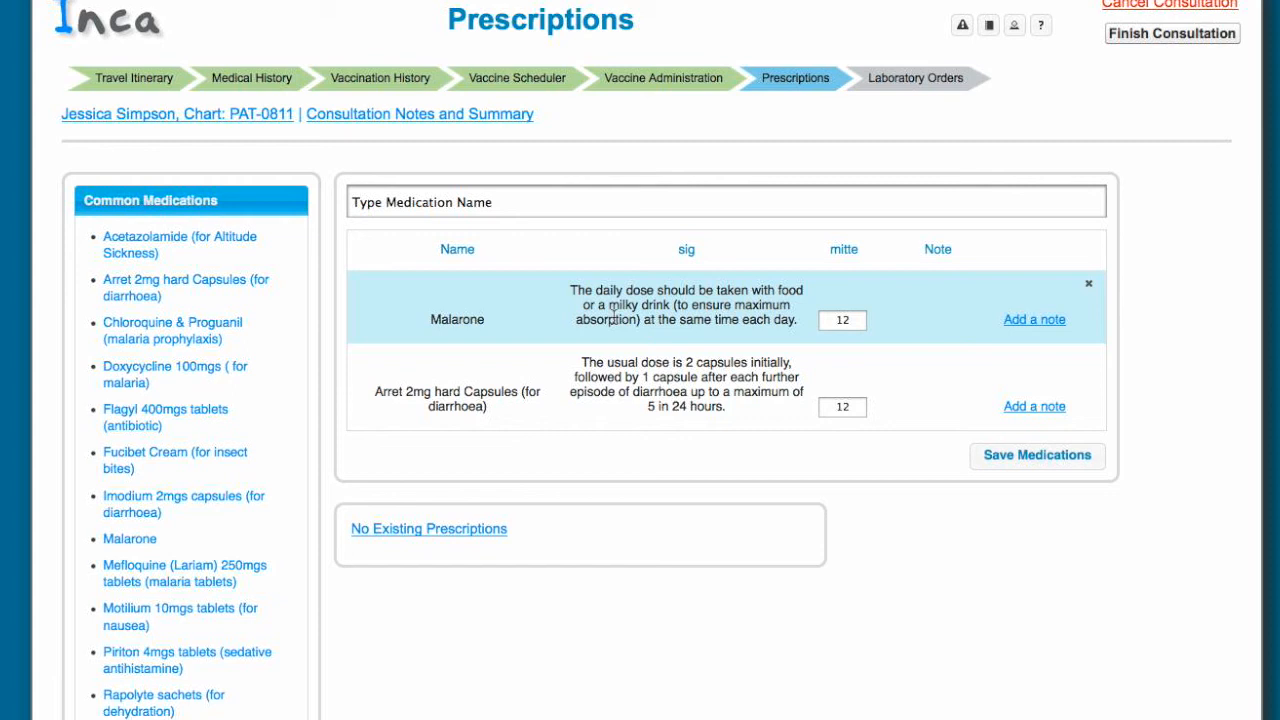
left_click(1066, 463)
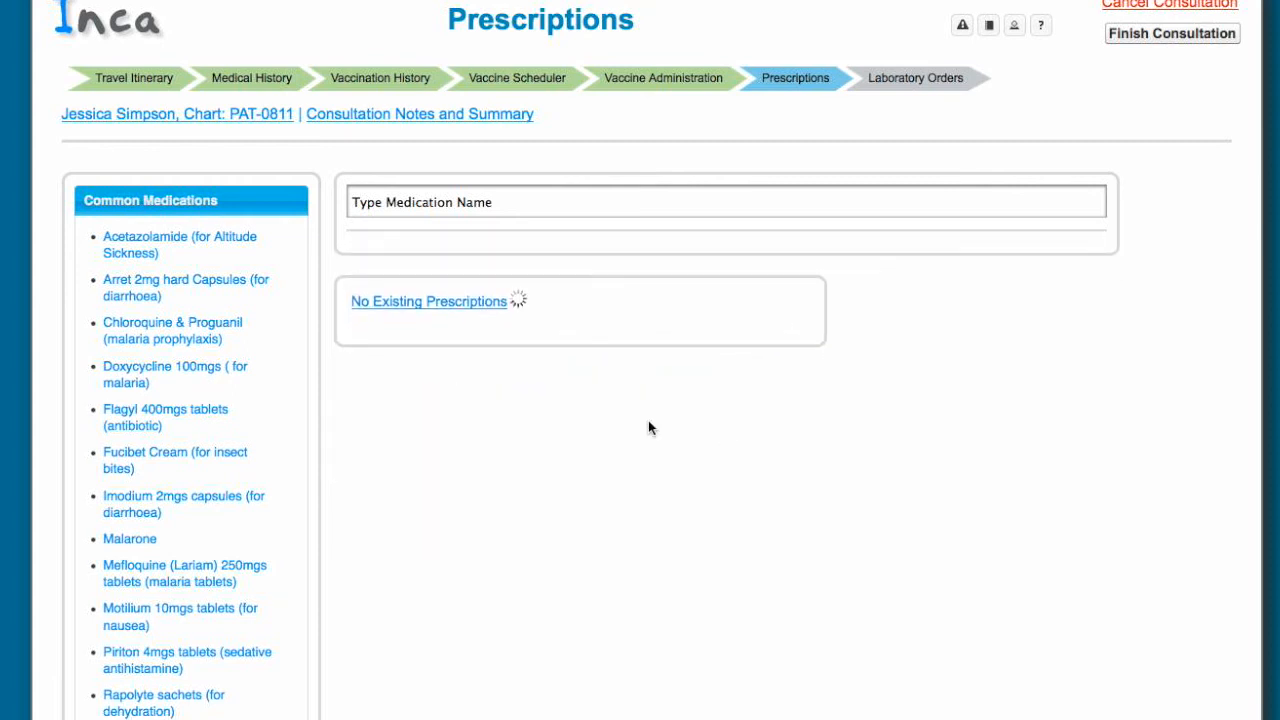
Go to the Laboratory Orders stage, add a Blood Group test from the common lab orders and save the order
scroll(975, 389, "up", 1)
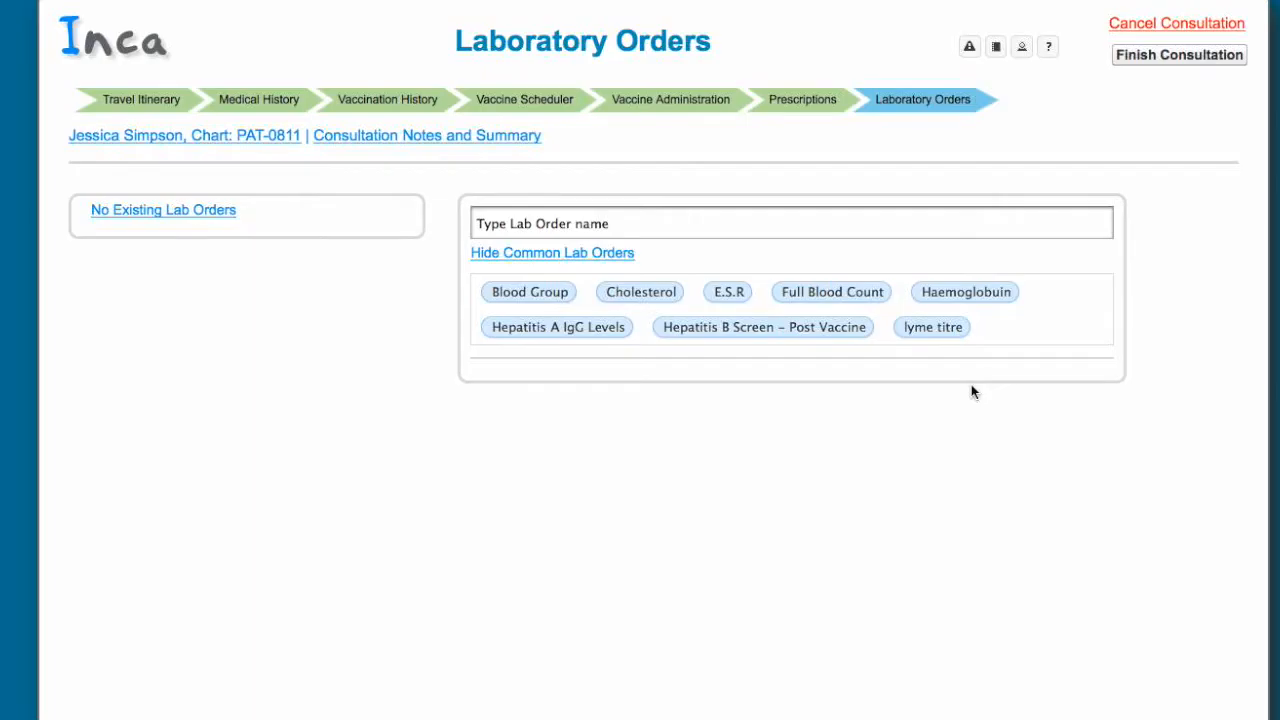
left_click(512, 296)
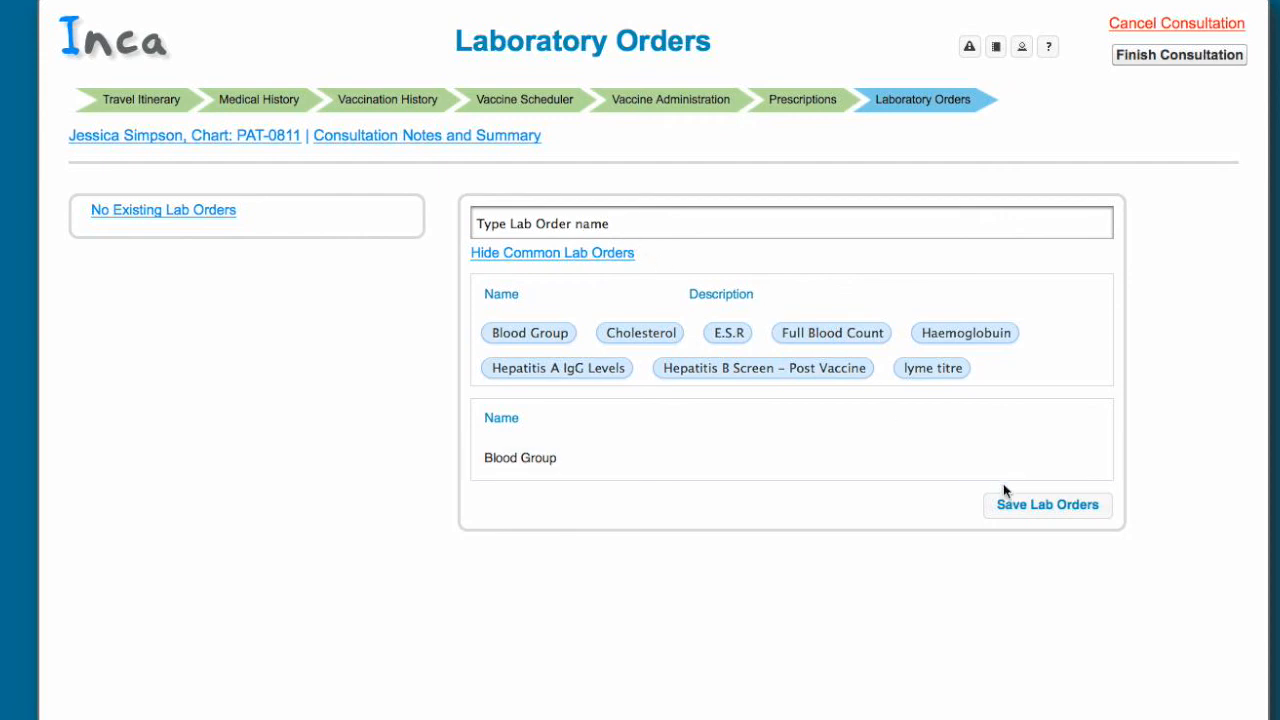
left_click(1015, 505)
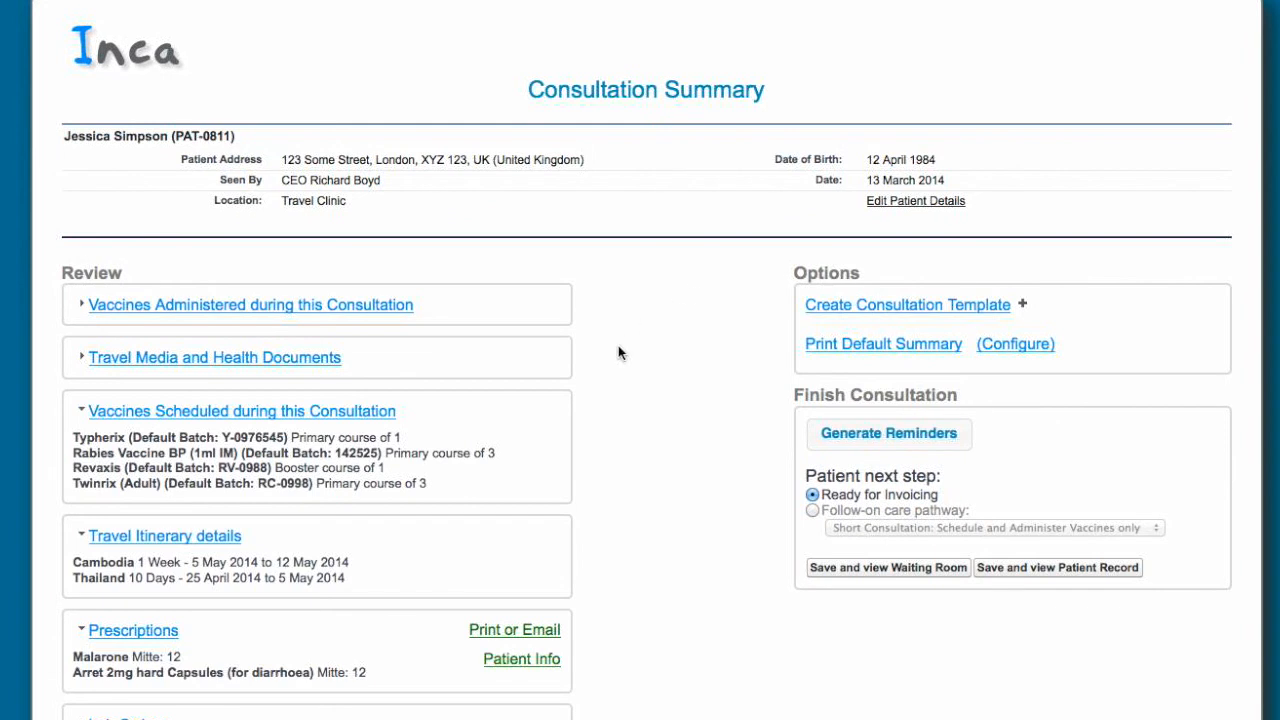
Expand Travel Media and Health Documents in the consultation summary and select the DVT (NaTHNaC) factsheet
scroll(618, 352, "down", 3)
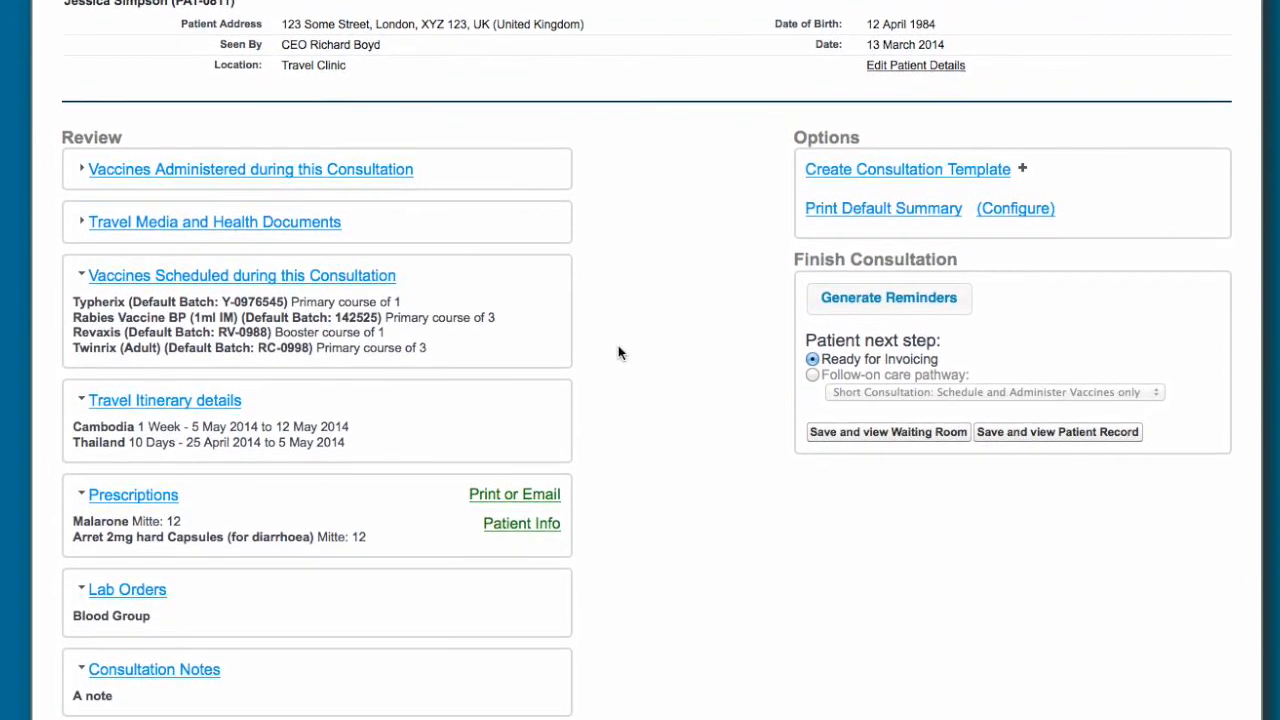
left_click(263, 221)
scroll(466, 334, "down", 1)
left_click(554, 266)
Email the selected travel health documents and collapse the Travel Media and Health Documents section
scroll(611, 357, "down", 6)
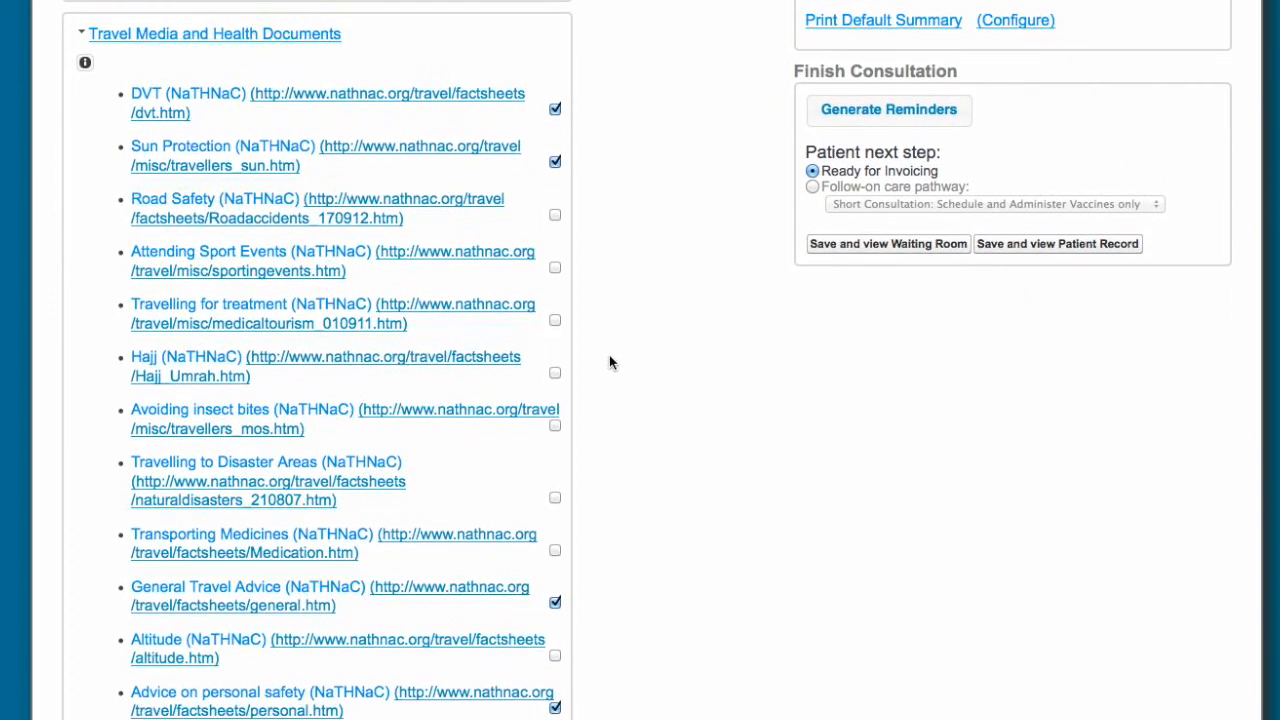
scroll(610, 363, "down", 3)
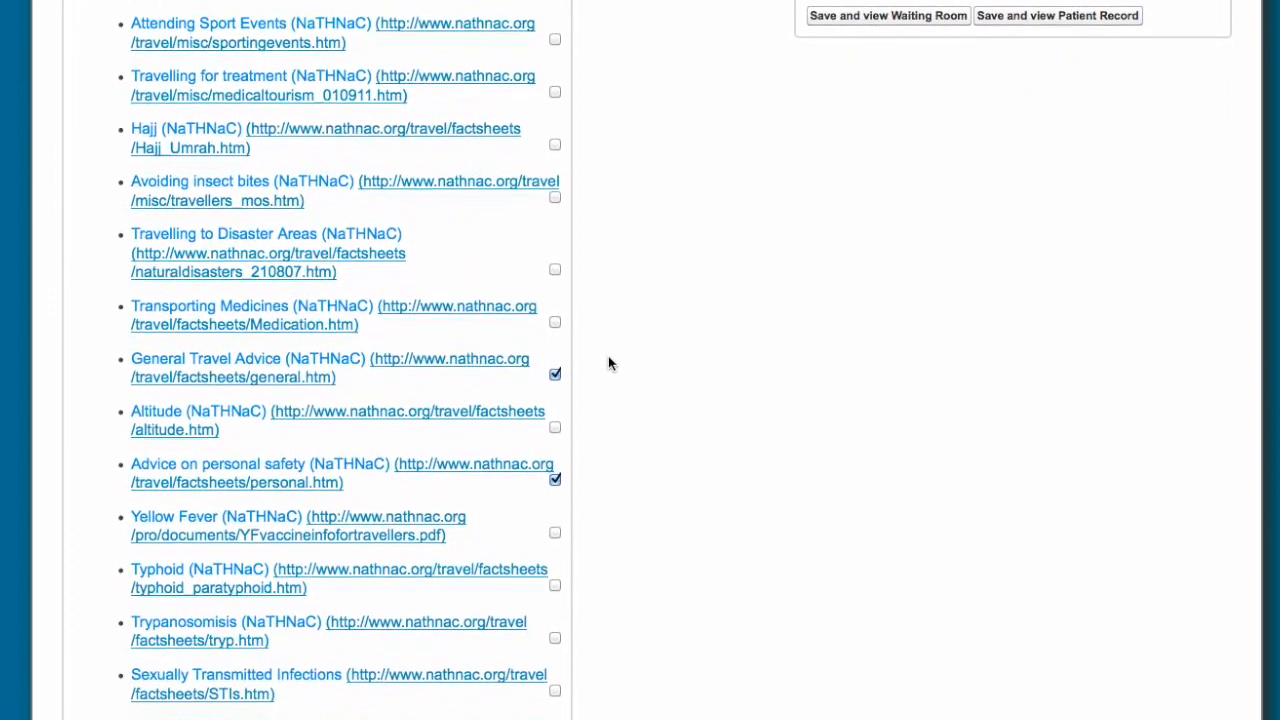
scroll(610, 363, "down", 6)
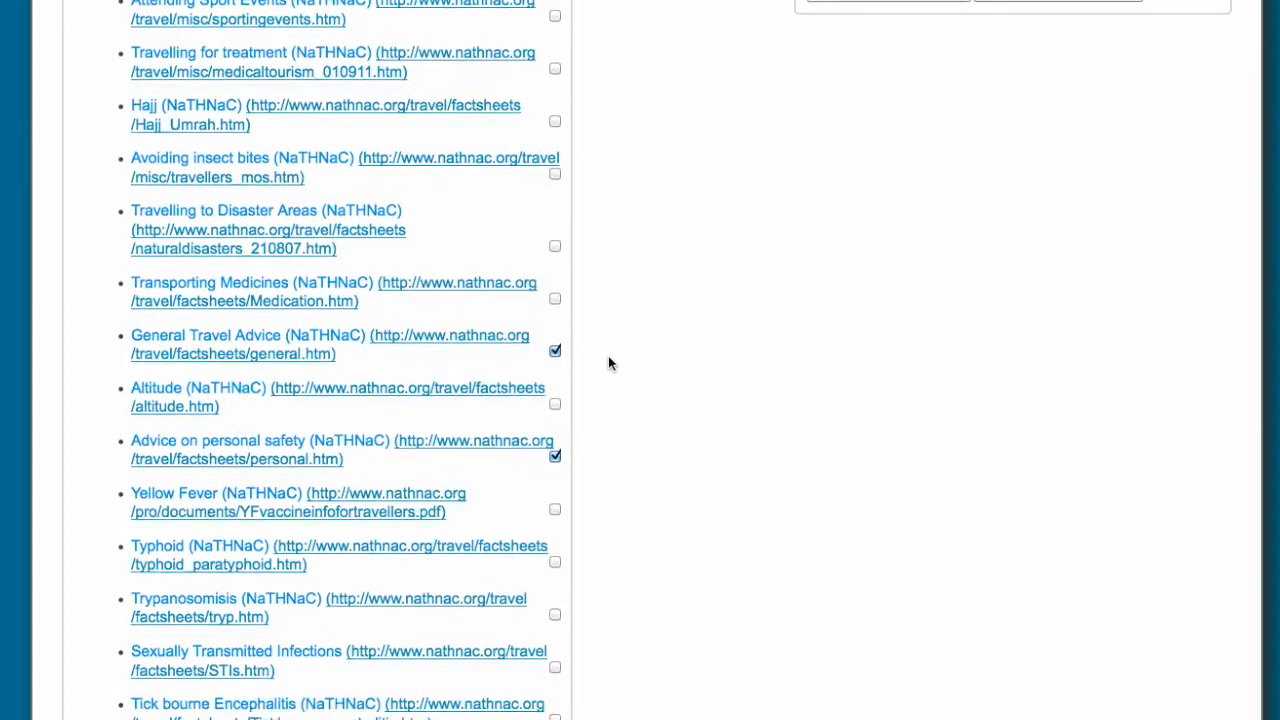
scroll(608, 363, "down", 12)
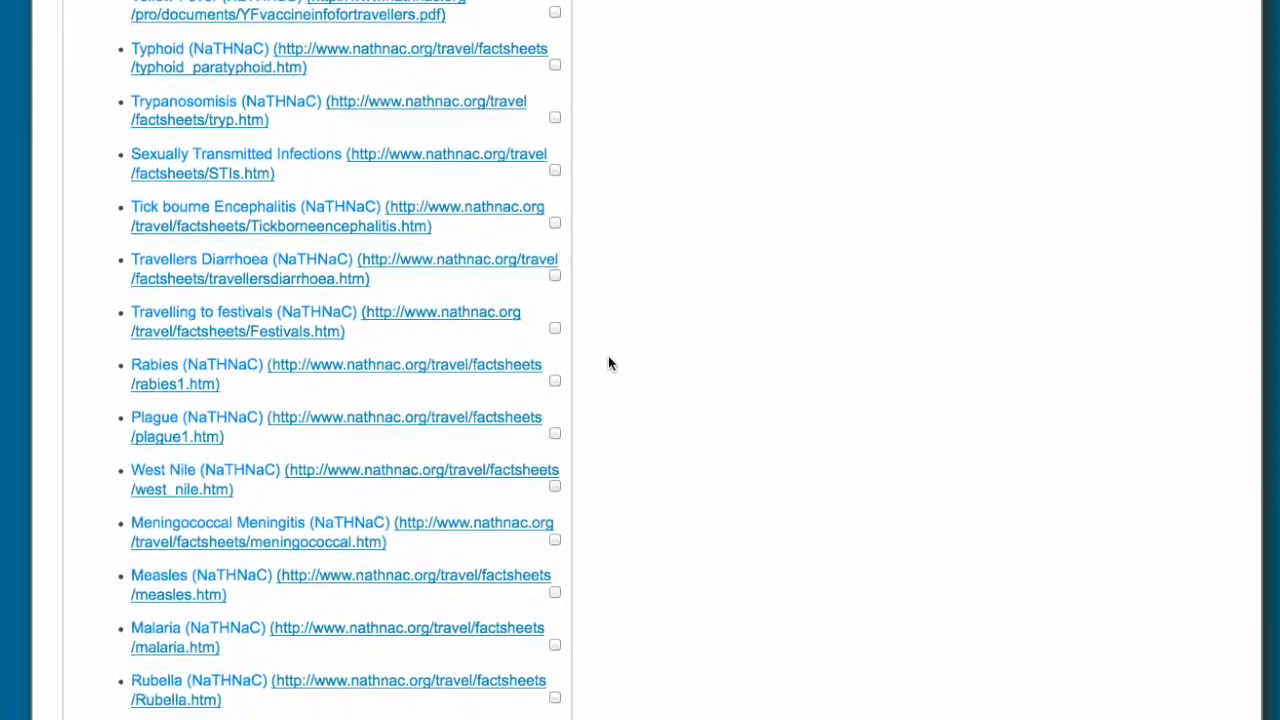
scroll(663, 374, "down", 20)
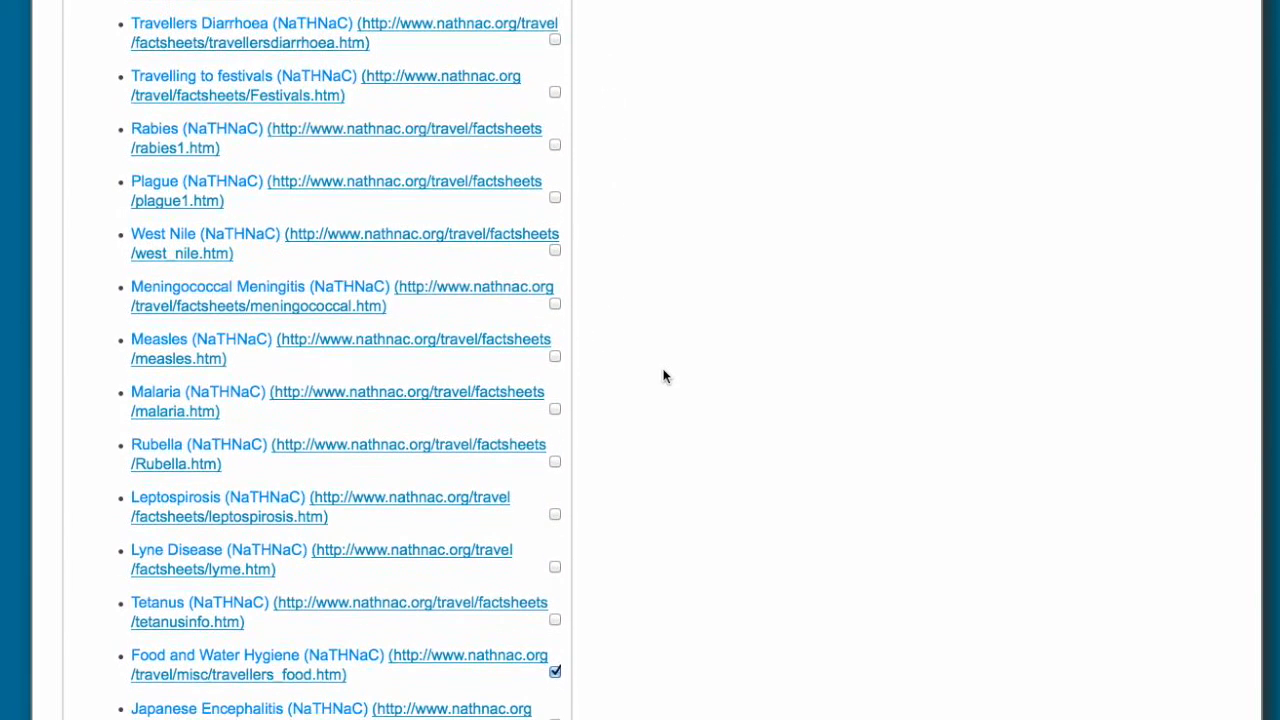
scroll(663, 376, "up", 1)
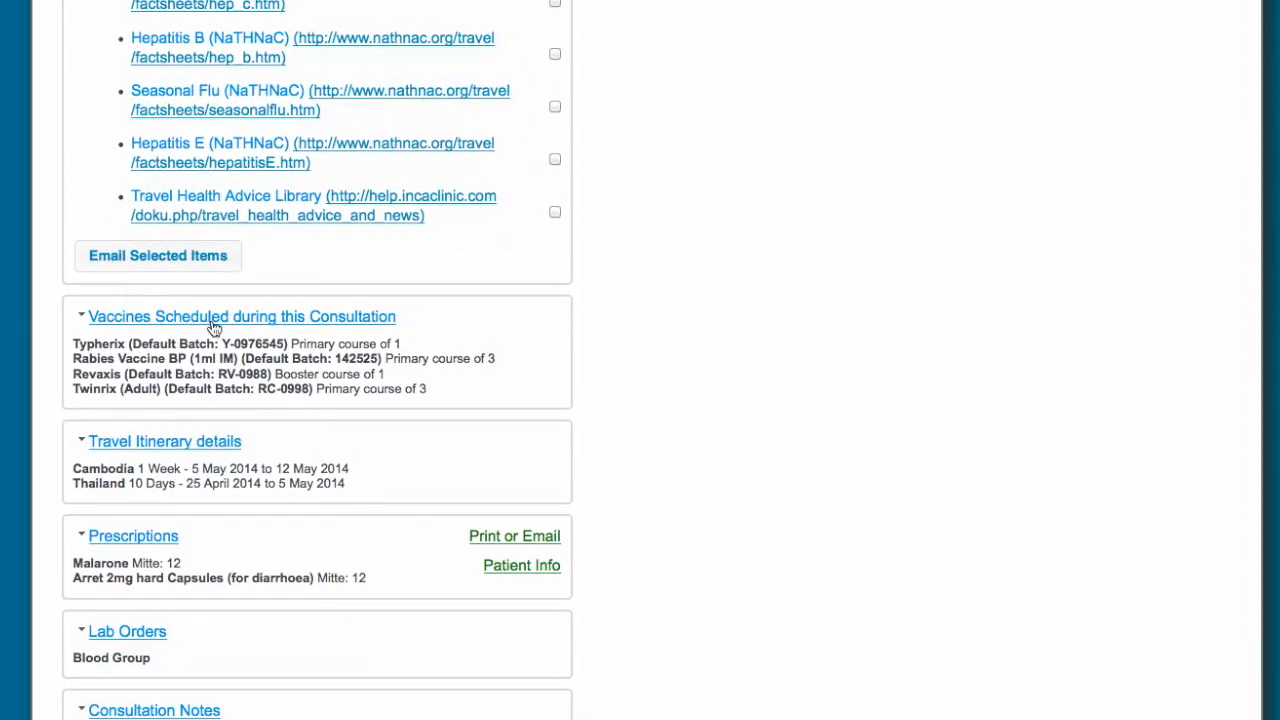
left_click(164, 272)
scroll(638, 303, "up", 10)
scroll(639, 305, "up", 16)
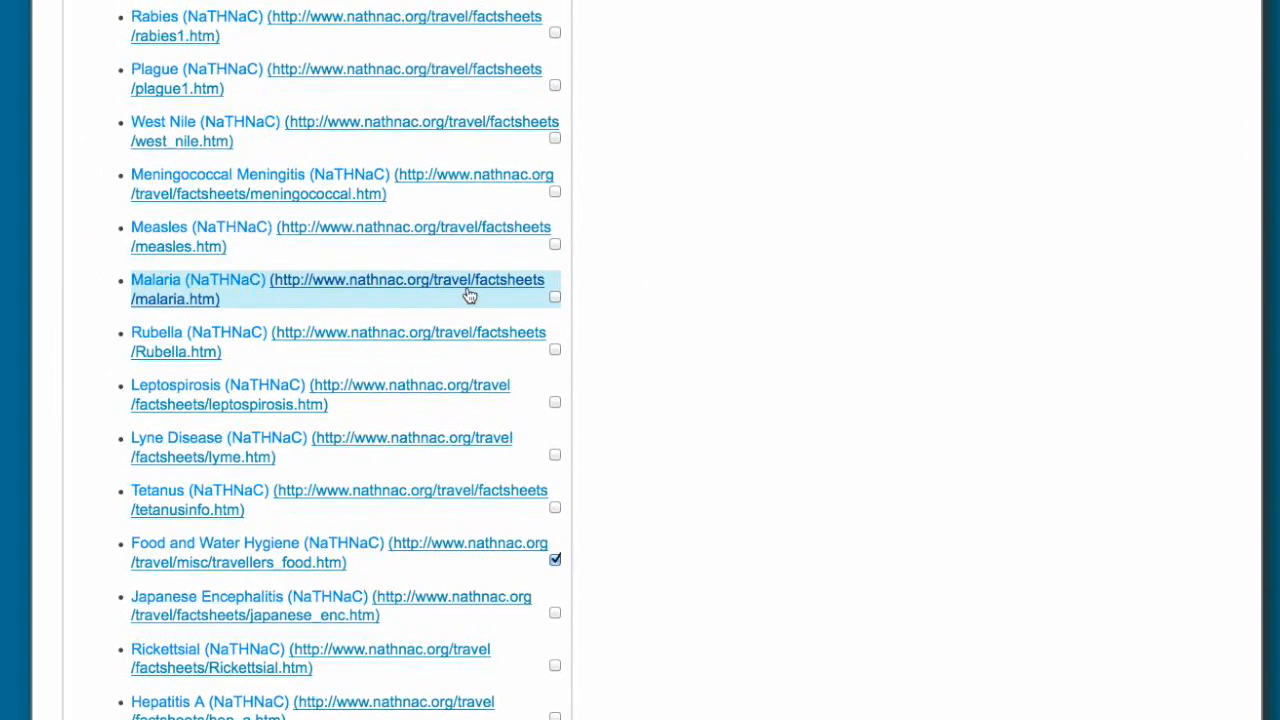
scroll(469, 296, "up", 20)
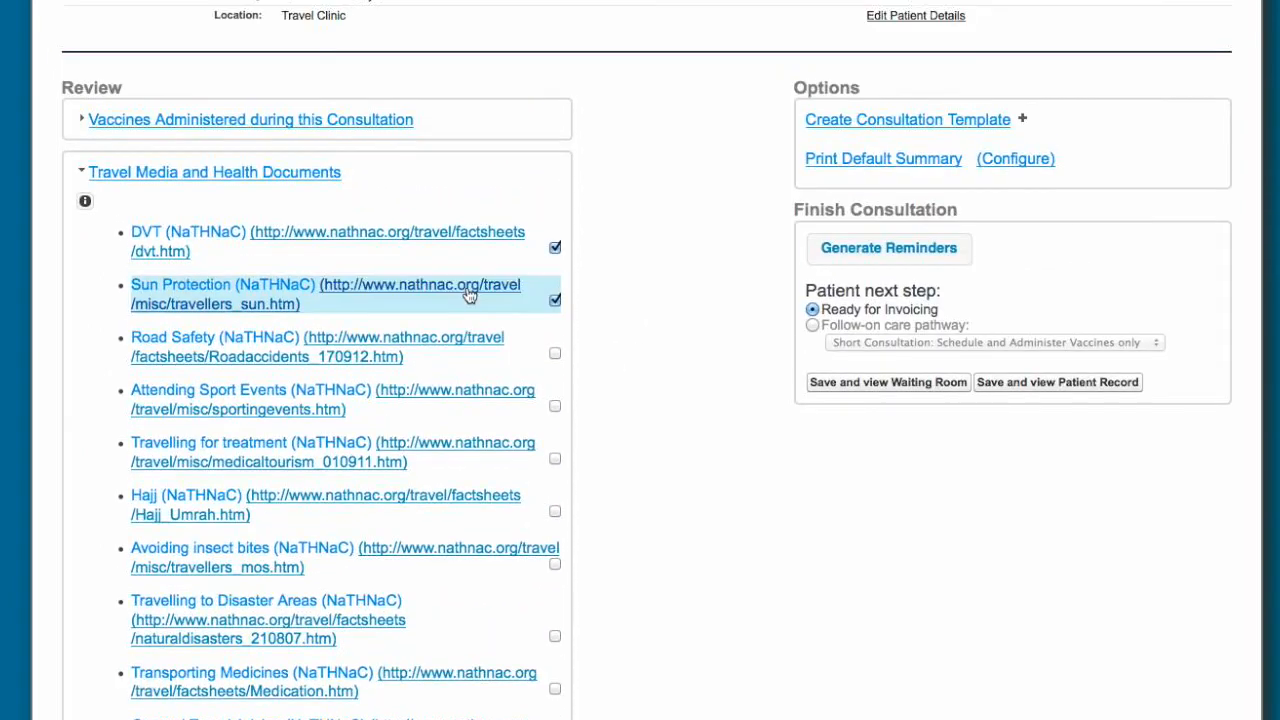
left_click(283, 173)
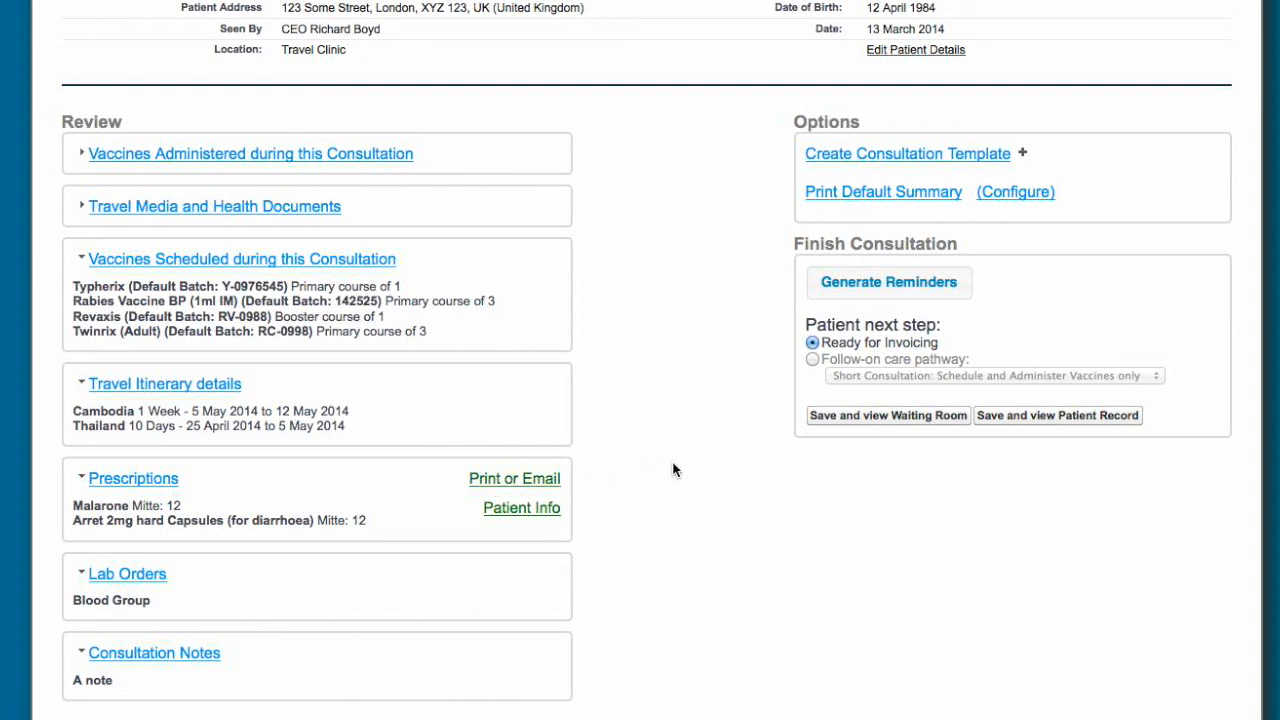
Generate the vaccine schedule reminder automatically, based on current schedules and cover expiry dates
scroll(680, 400, "up", 2)
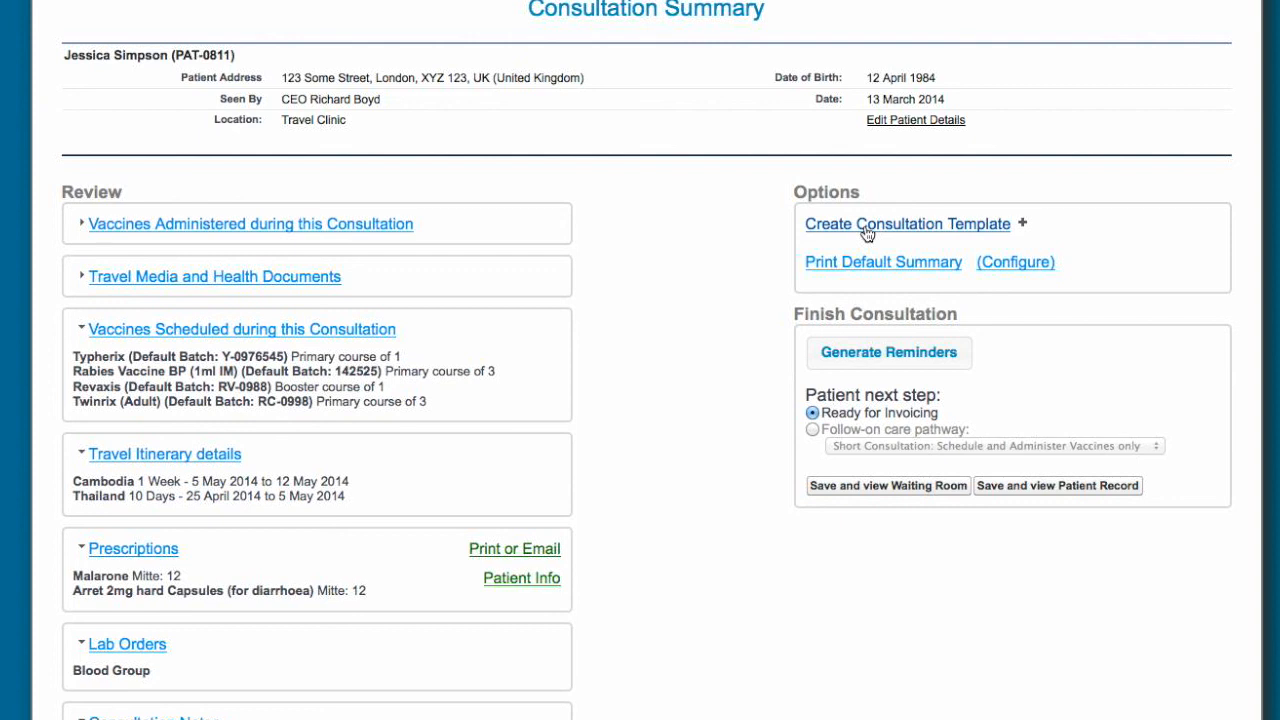
scroll(762, 283, "down", 1)
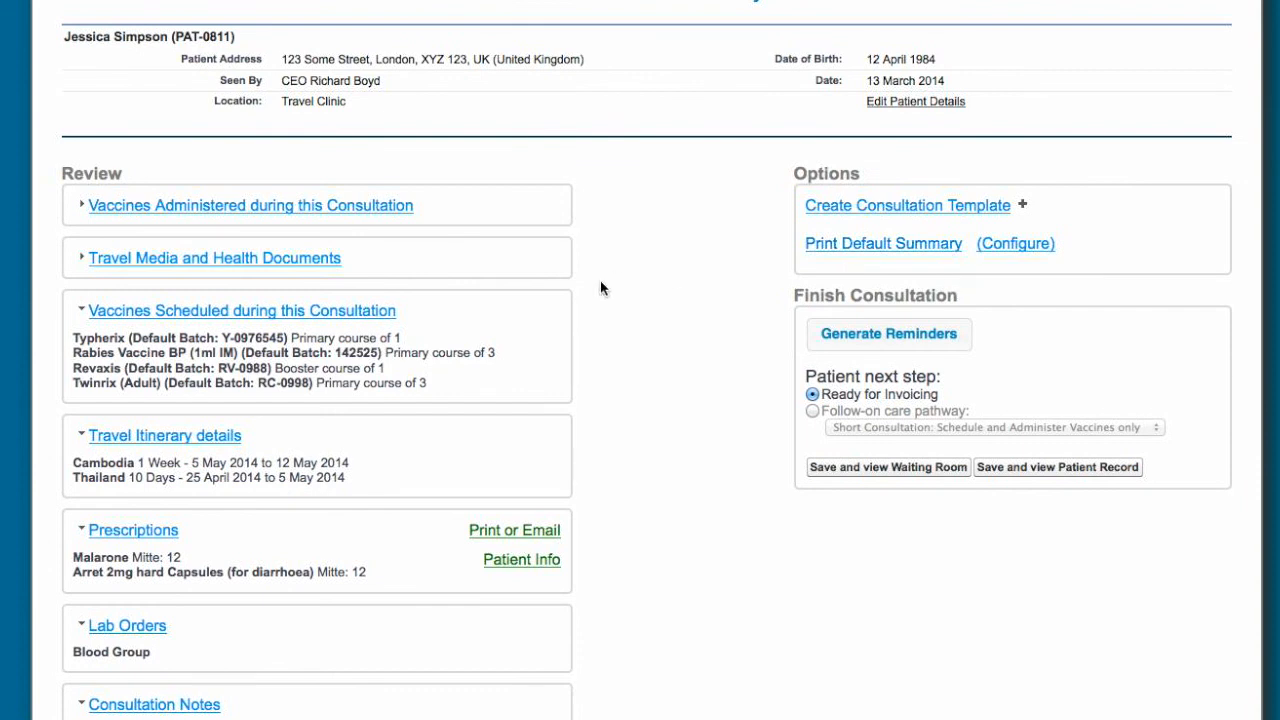
scroll(709, 315, "down", 1)
left_click(885, 315)
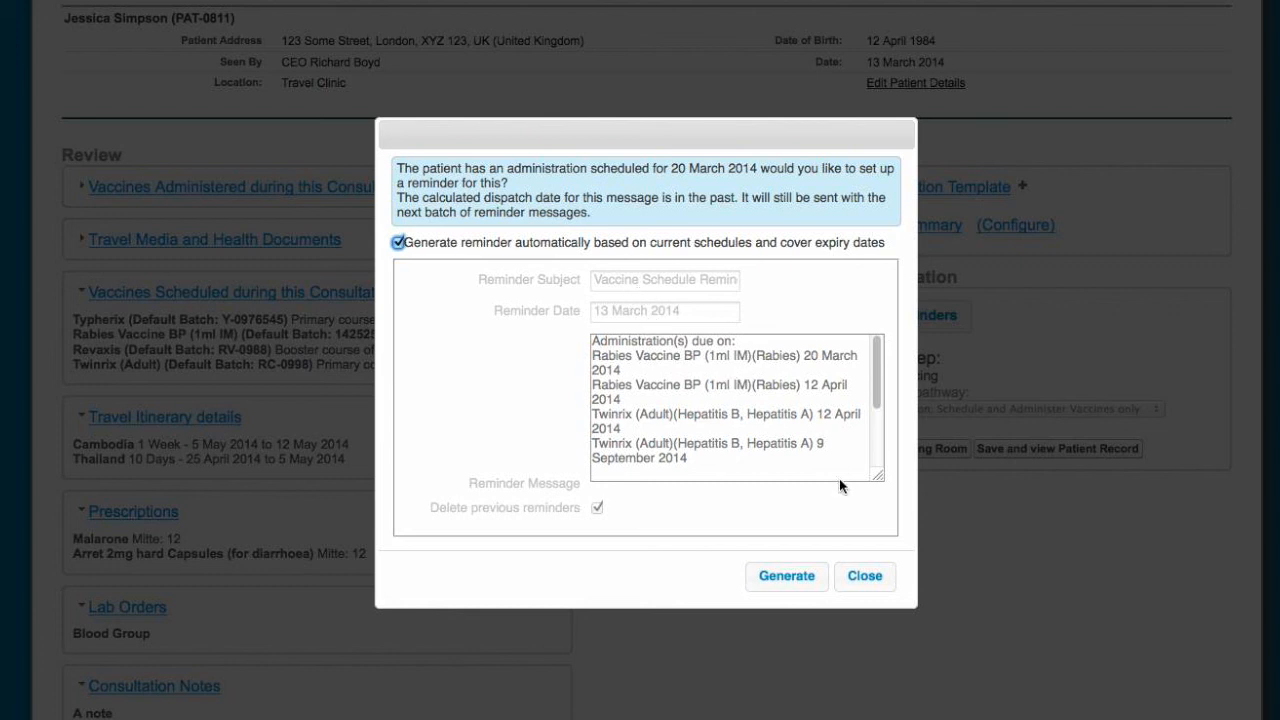
left_click(790, 580)
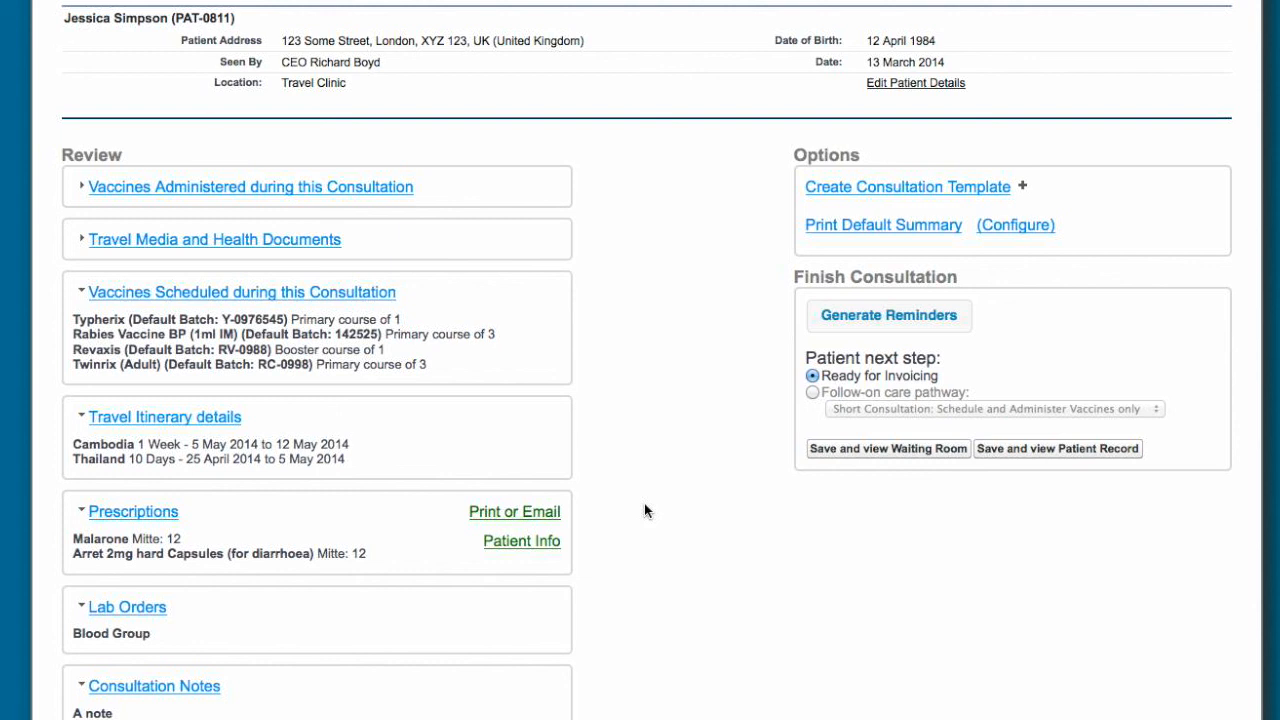
scroll(644, 511, "up", 1)
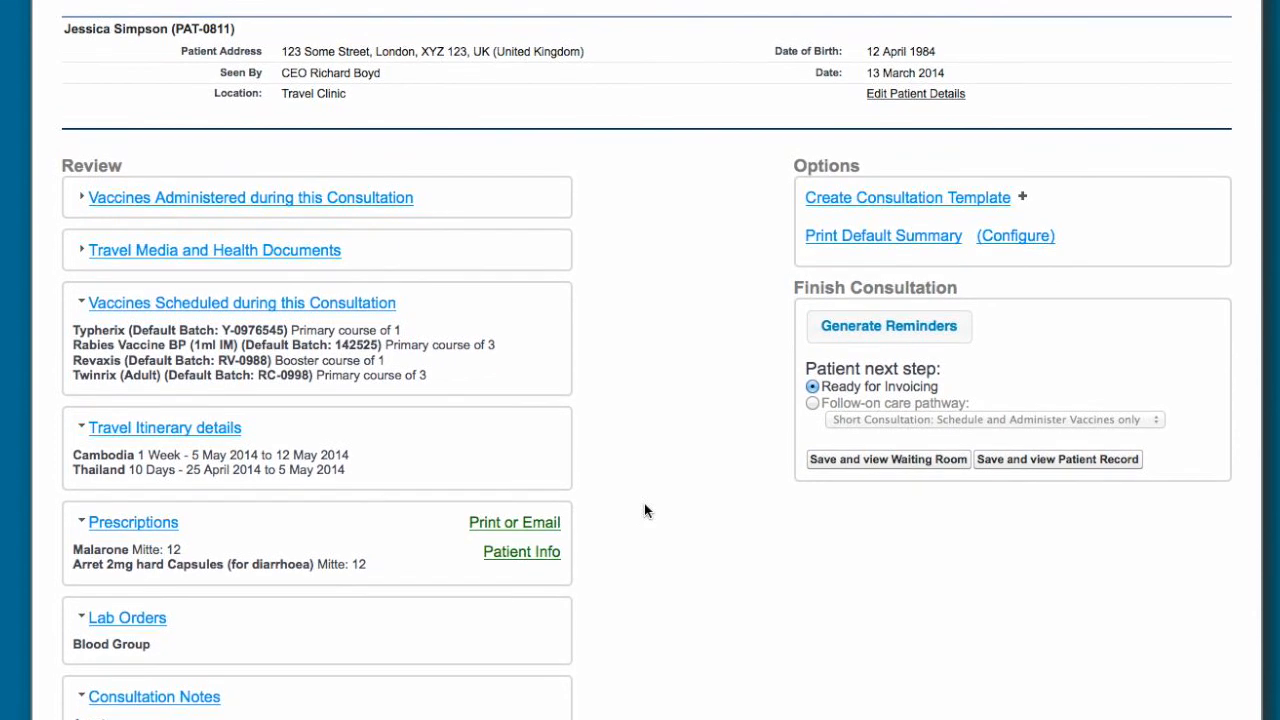